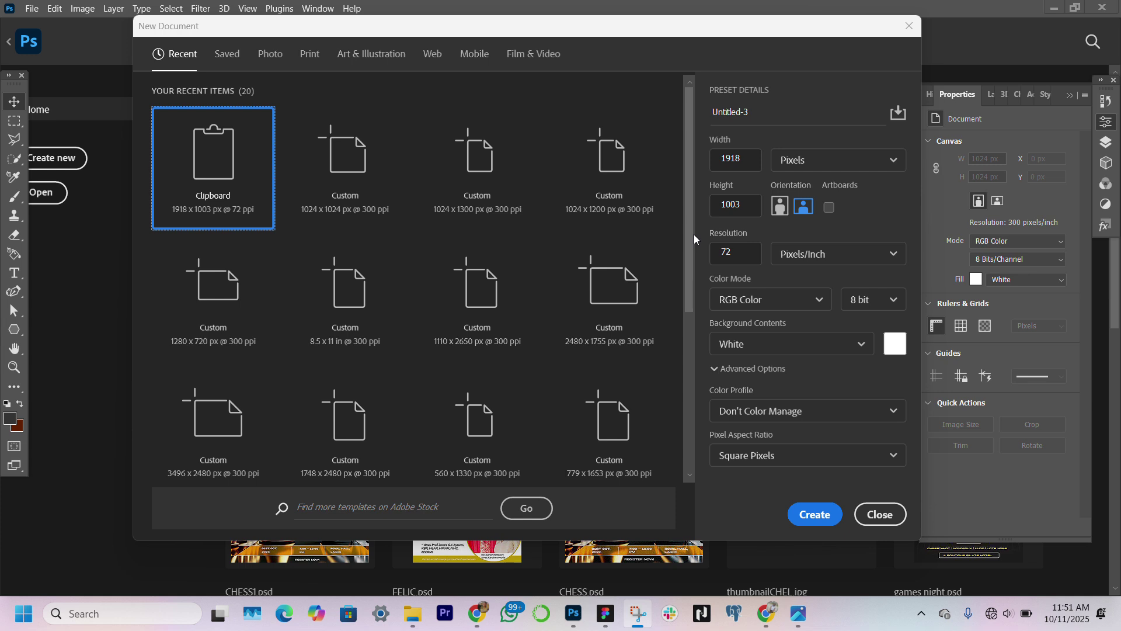
Create a new 1024 x 1024 px document at 300 ppi with a white background and fit the canvas to the screen.
left_click(337, 186)
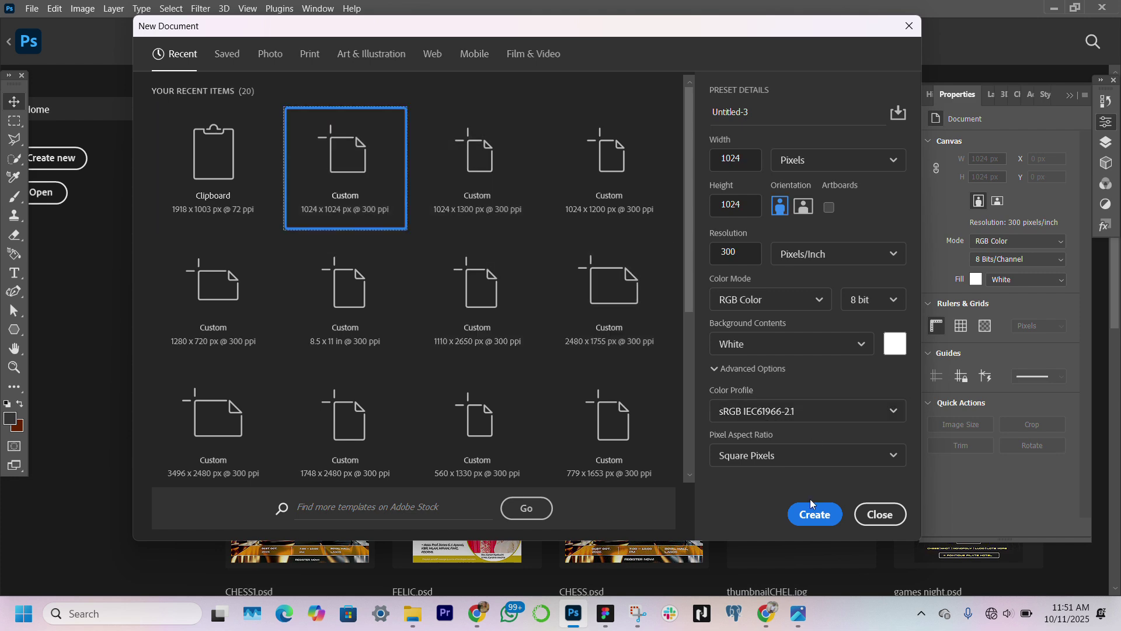
left_click(817, 515)
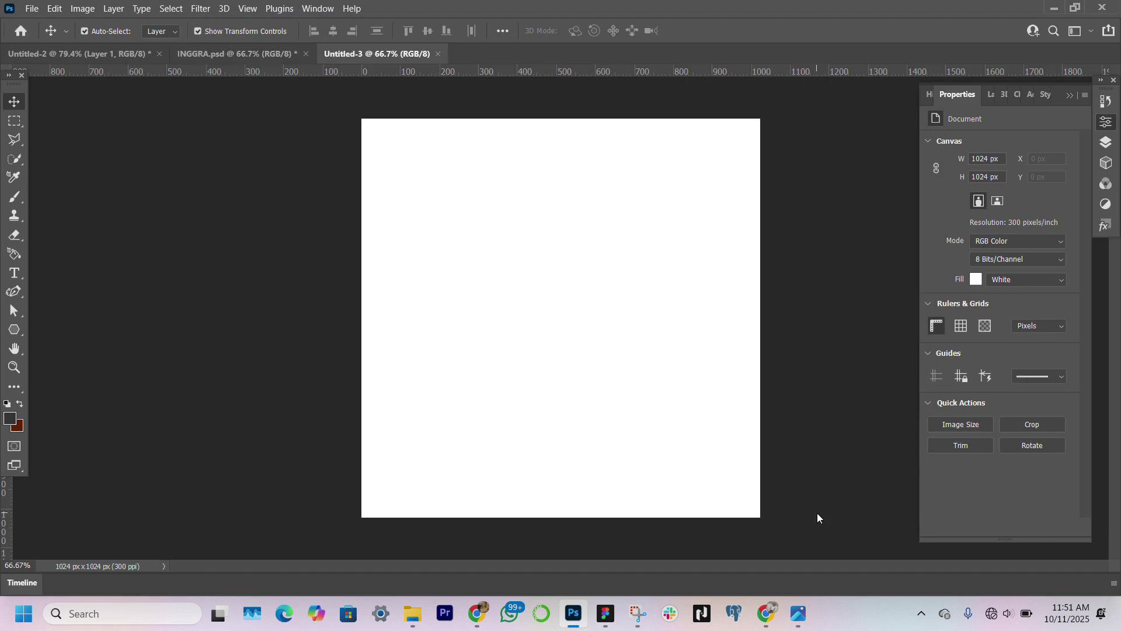
left_click(13, 367)
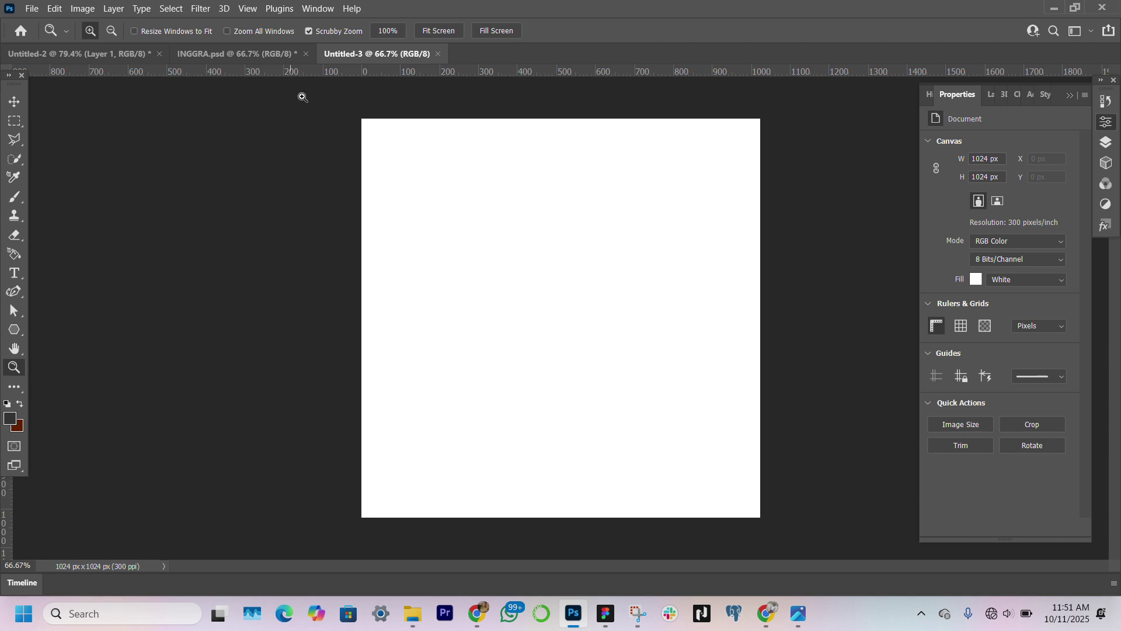
left_click(425, 28)
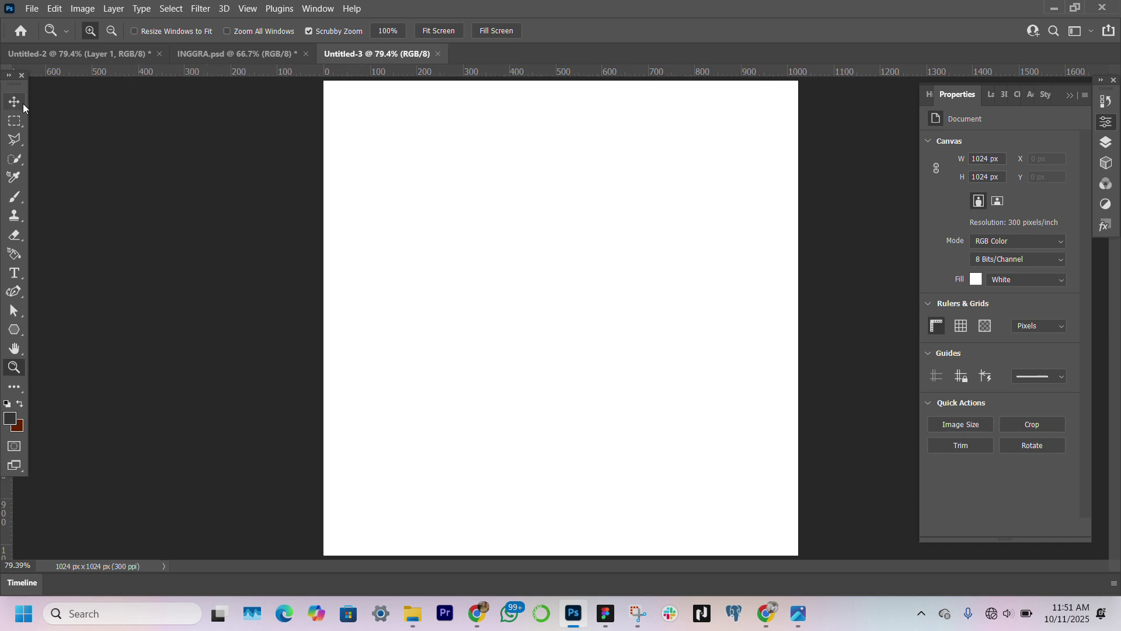
left_click(22, 104)
Place the grid image BG.jpg from the Downloads folder onto the canvas at full canvas size.
mouse_move(413, 613)
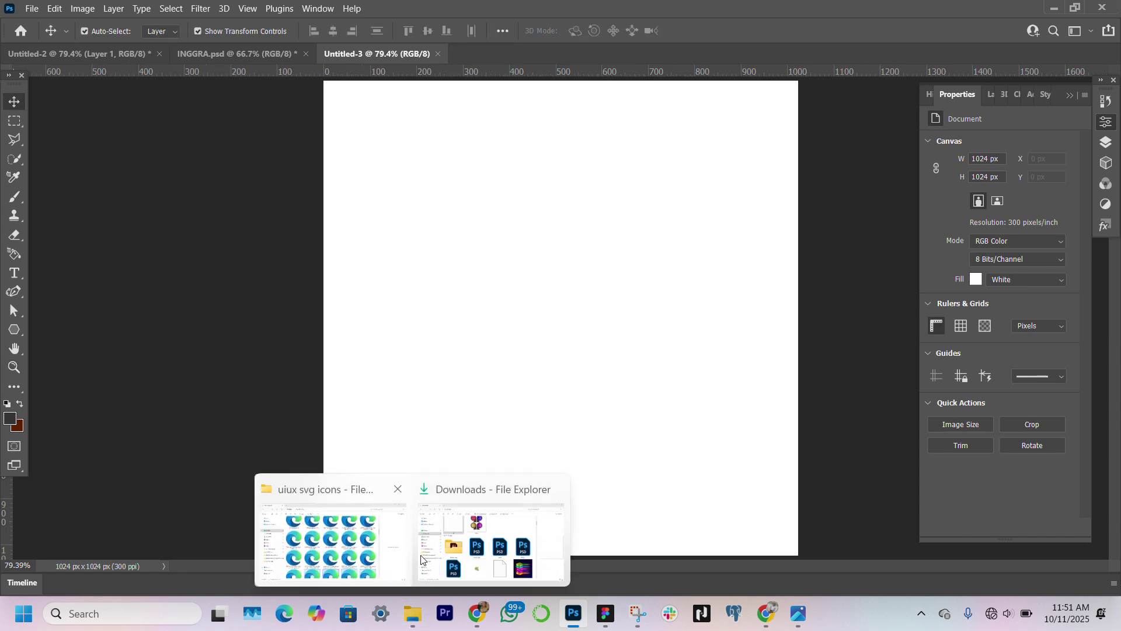
left_click(495, 534)
left_click_drag(303, 184, 526, 488)
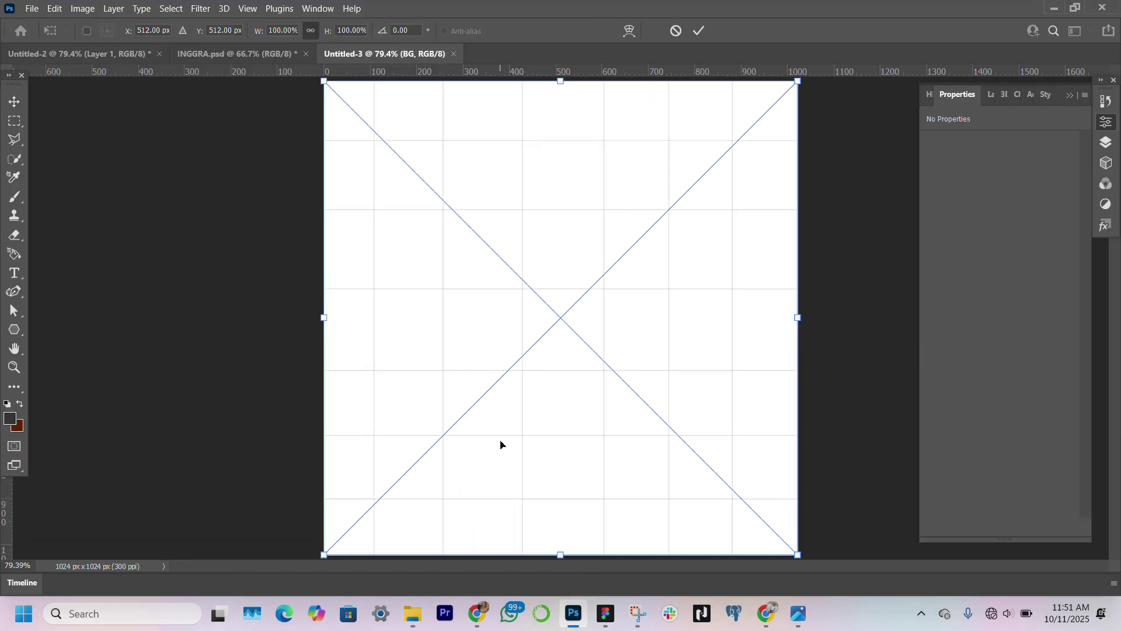
key("Return")
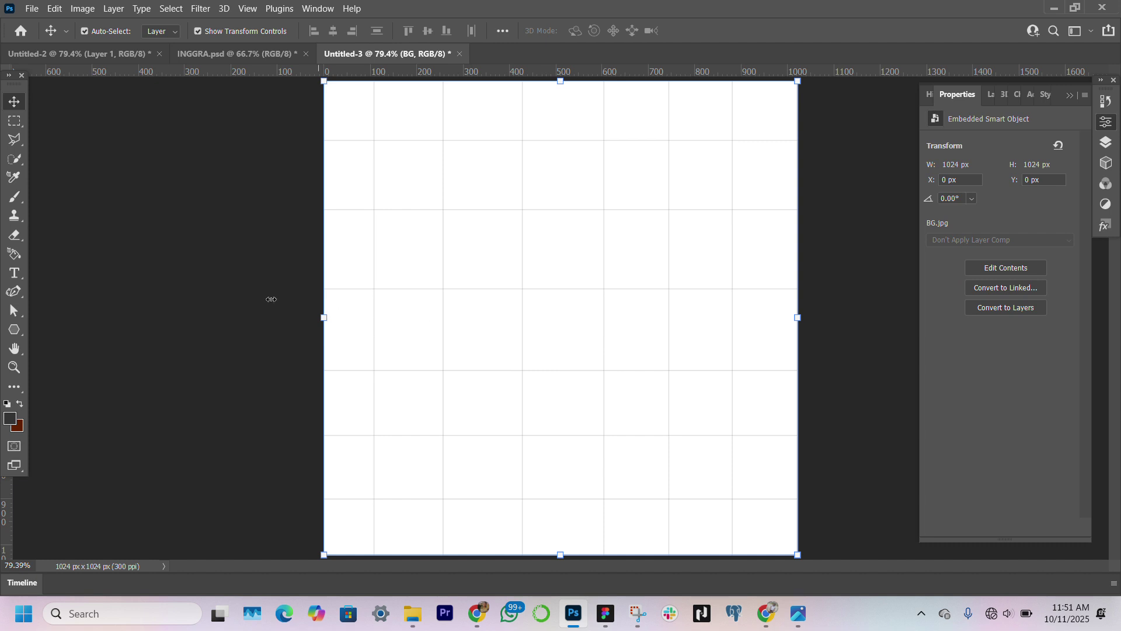
Draw a dark filled circle about 351 px in diameter in the upper middle of the canvas with the Ellipse tool.
left_click(13, 333)
key("Escape")
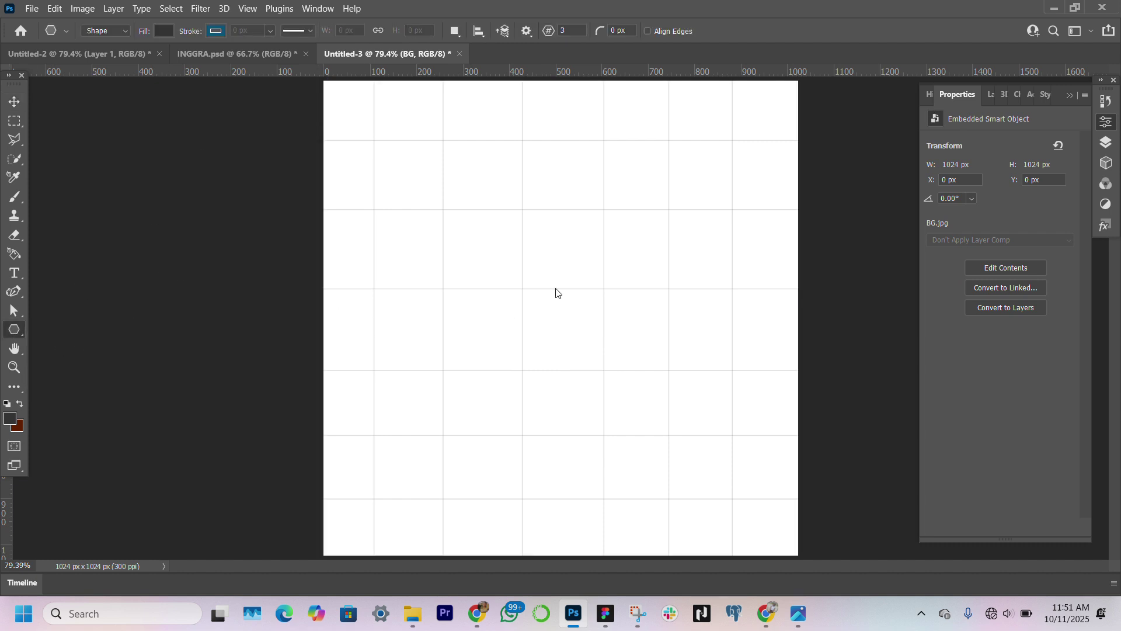
key("shift+u")
left_click_drag(477, 177, 659, 338)
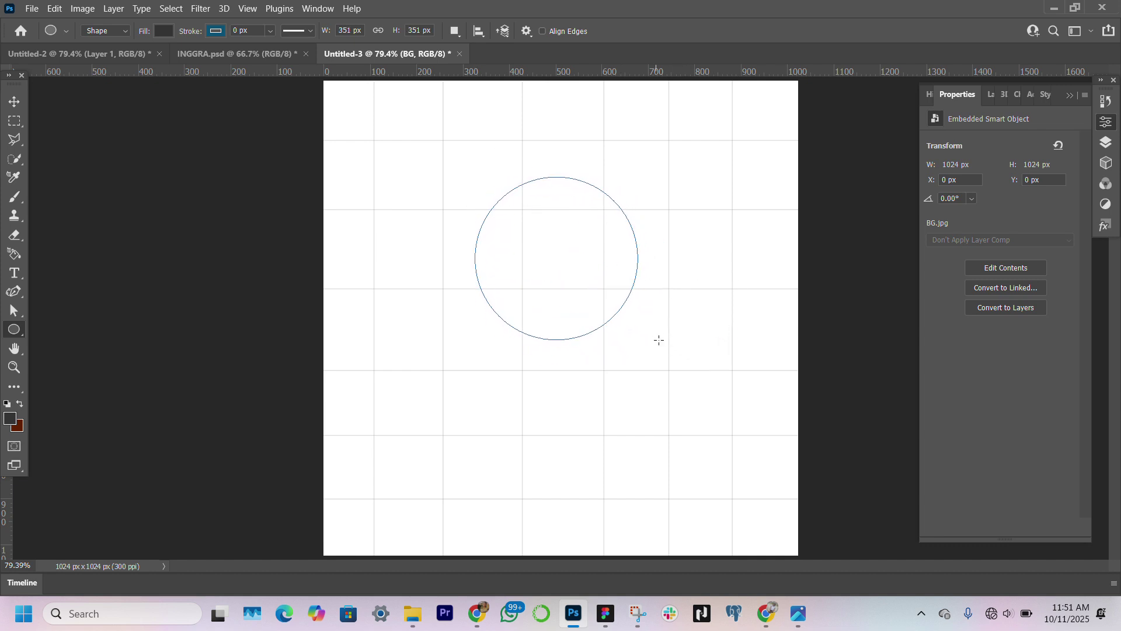
left_click(14, 102)
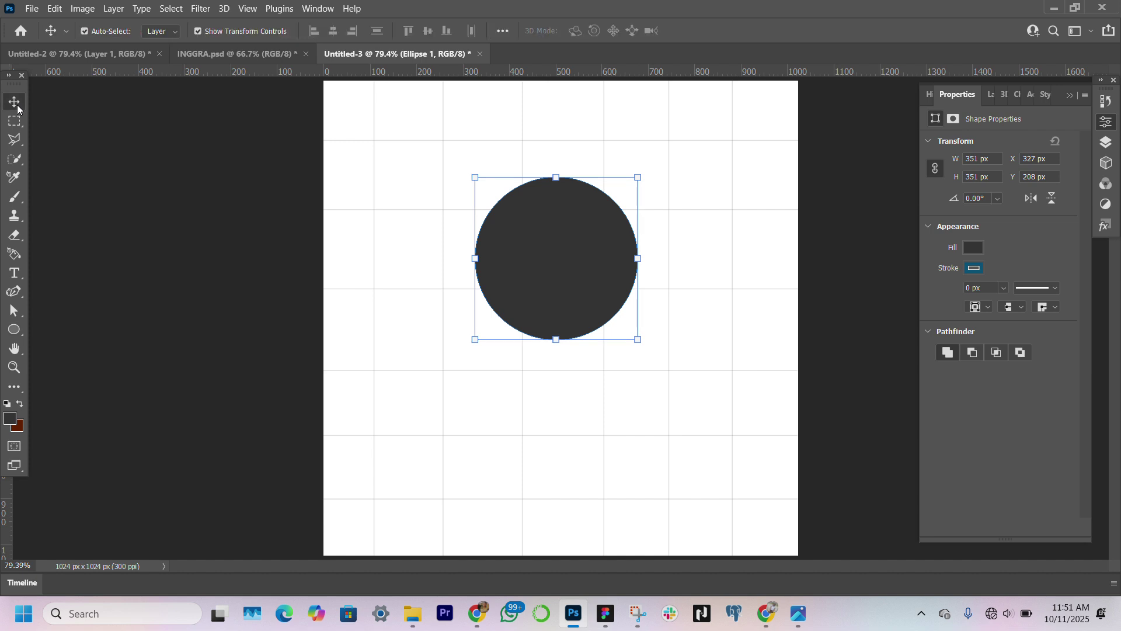
Draw a dark three-sided polygon about 277 px wide and 240 px high beside the circle.
left_click(10, 338)
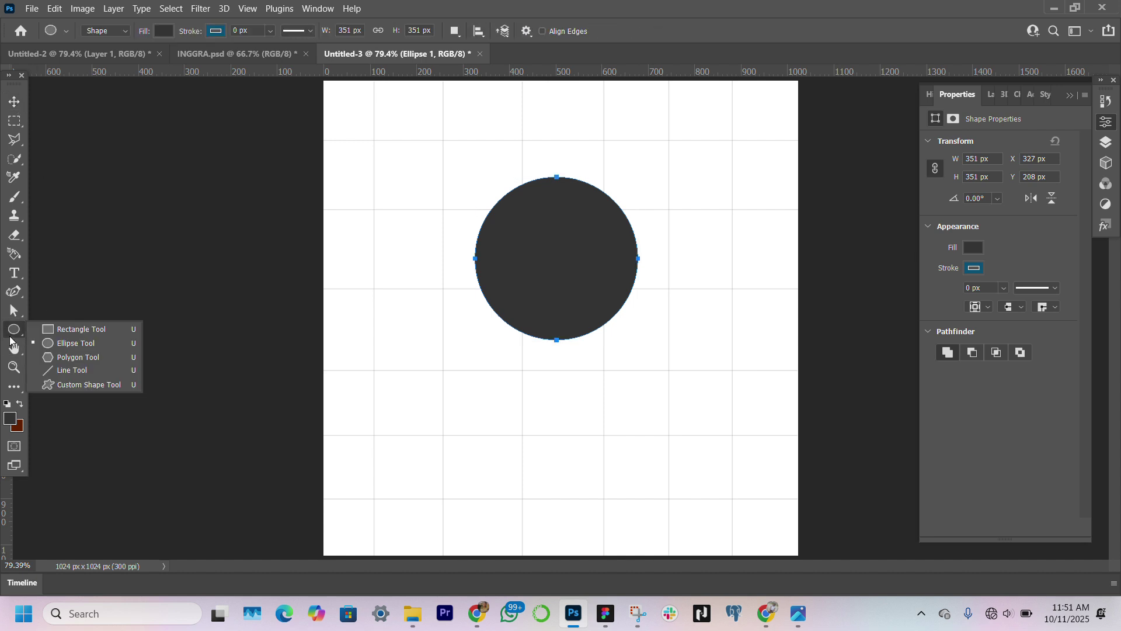
left_click(78, 362)
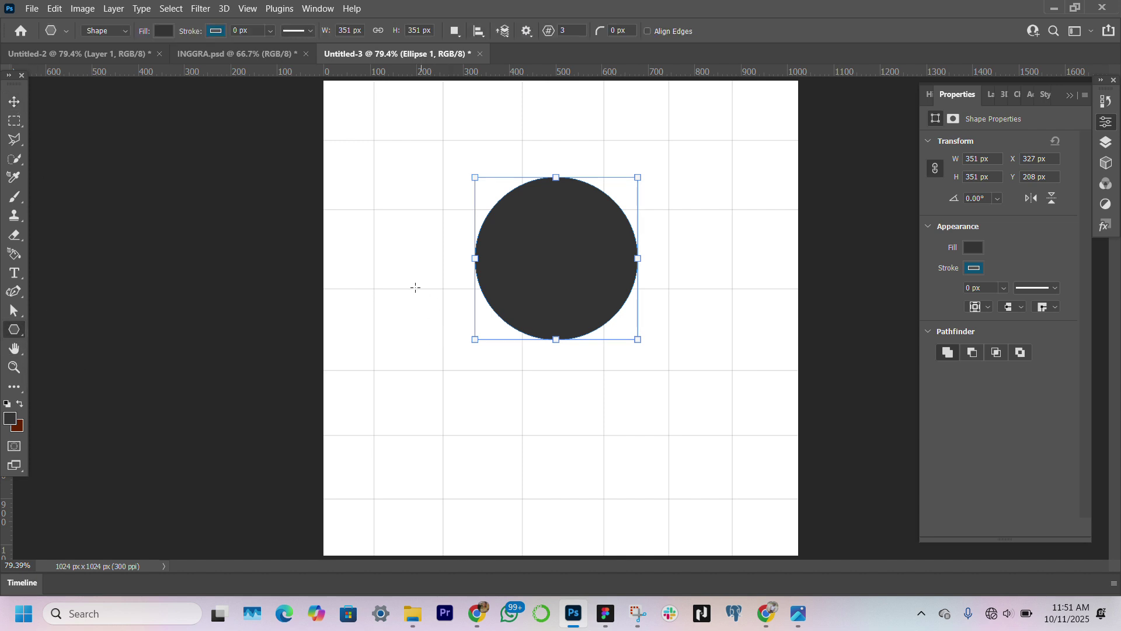
left_click_drag(415, 288, 496, 359)
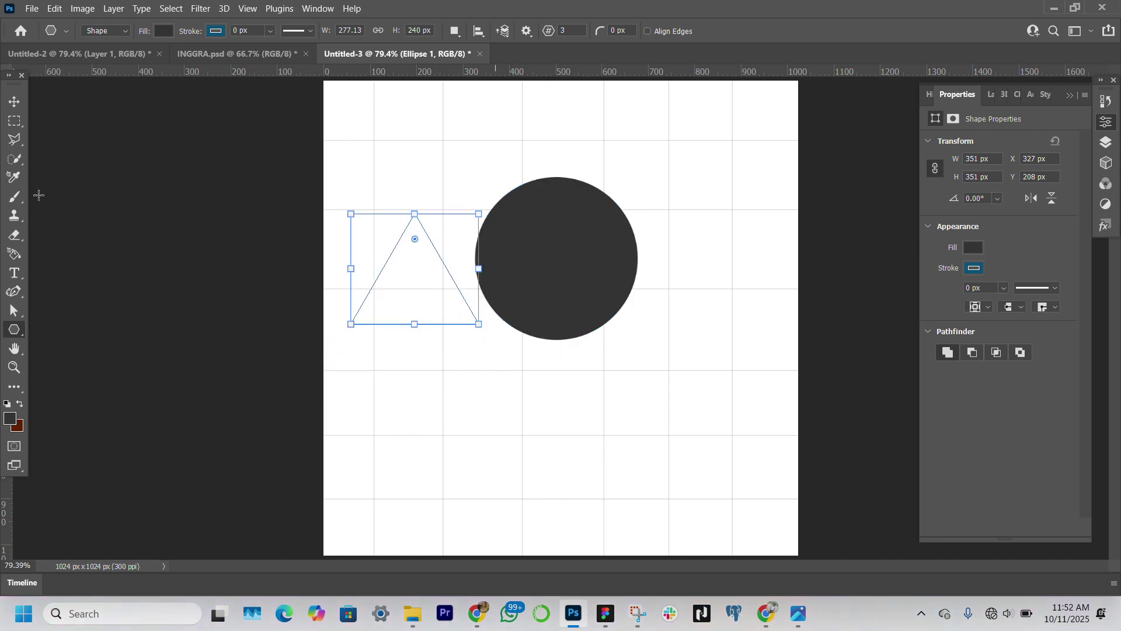
left_click(14, 102)
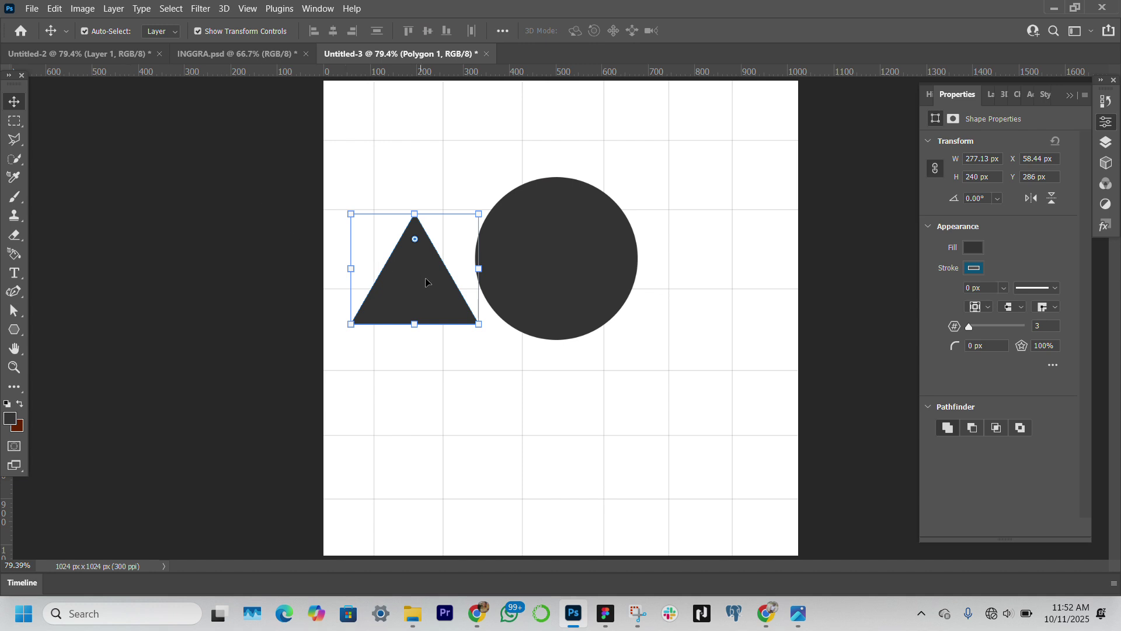
Move the triangle over the circle's lower left and skew it horizontally by 30° into a right triangle.
left_click_drag(430, 283, 535, 355)
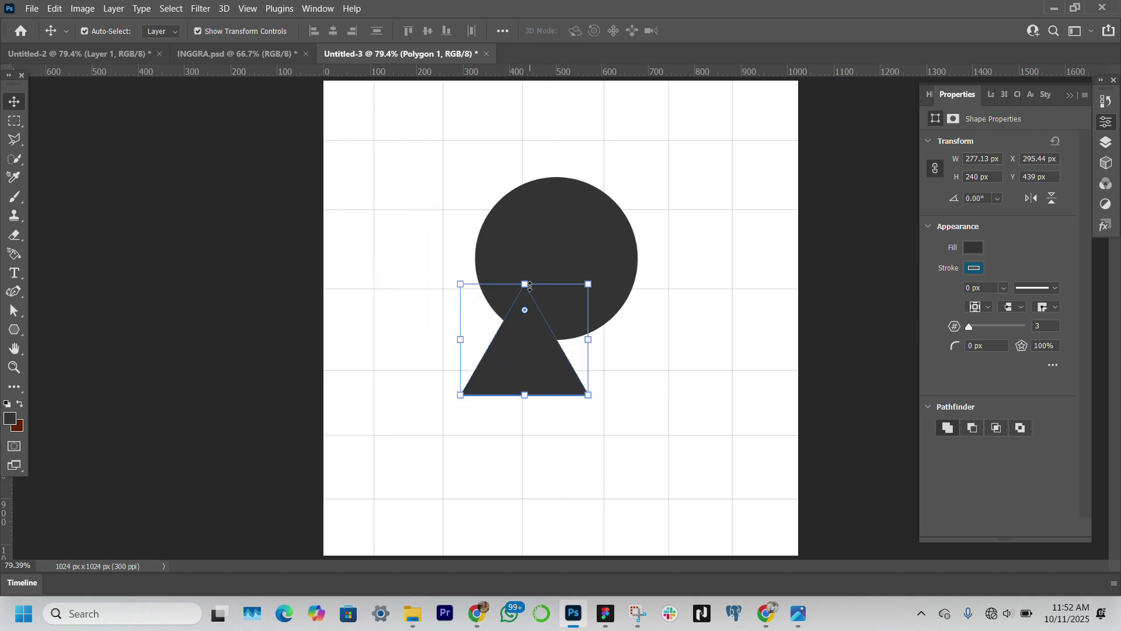
key("ctrl")
left_click_drag(528, 286, 463, 280)
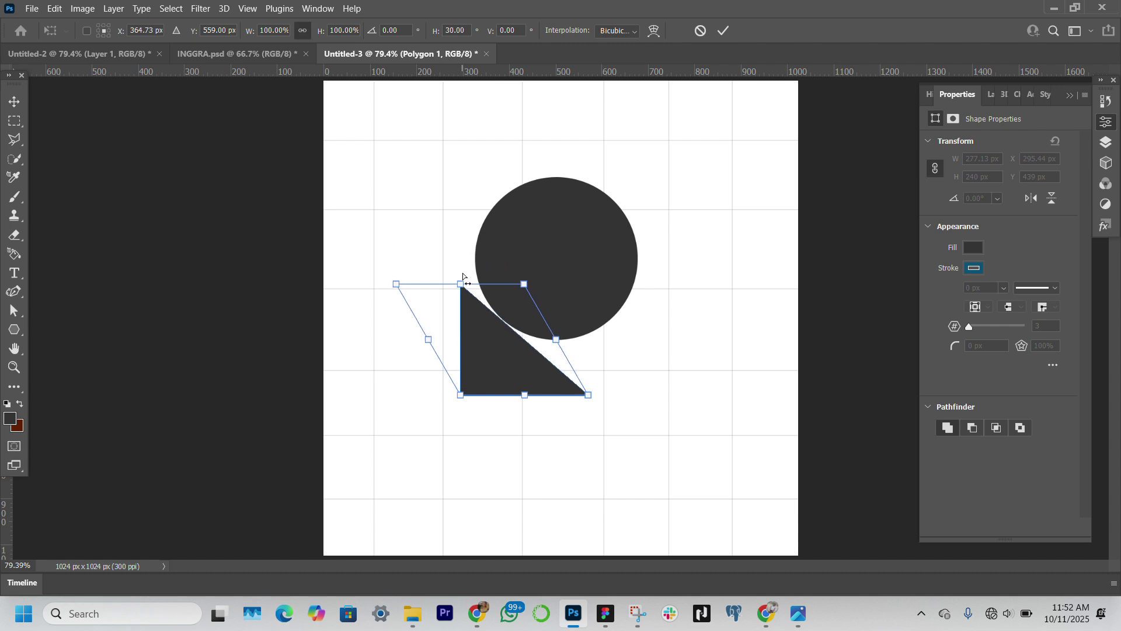
left_click(14, 101)
Align the triangle's vertical side with the circle's left edge and shift the circle slightly down over the triangle.
left_click_drag(530, 374, 551, 360)
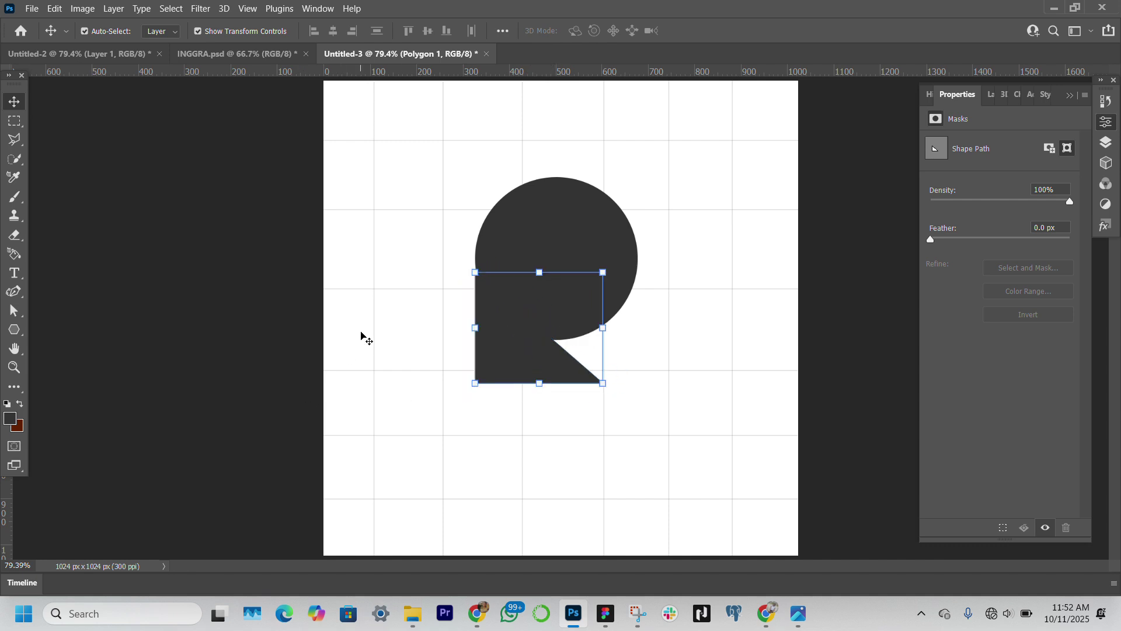
left_click(559, 283)
left_click_drag(558, 283, 549, 289)
left_click(401, 440)
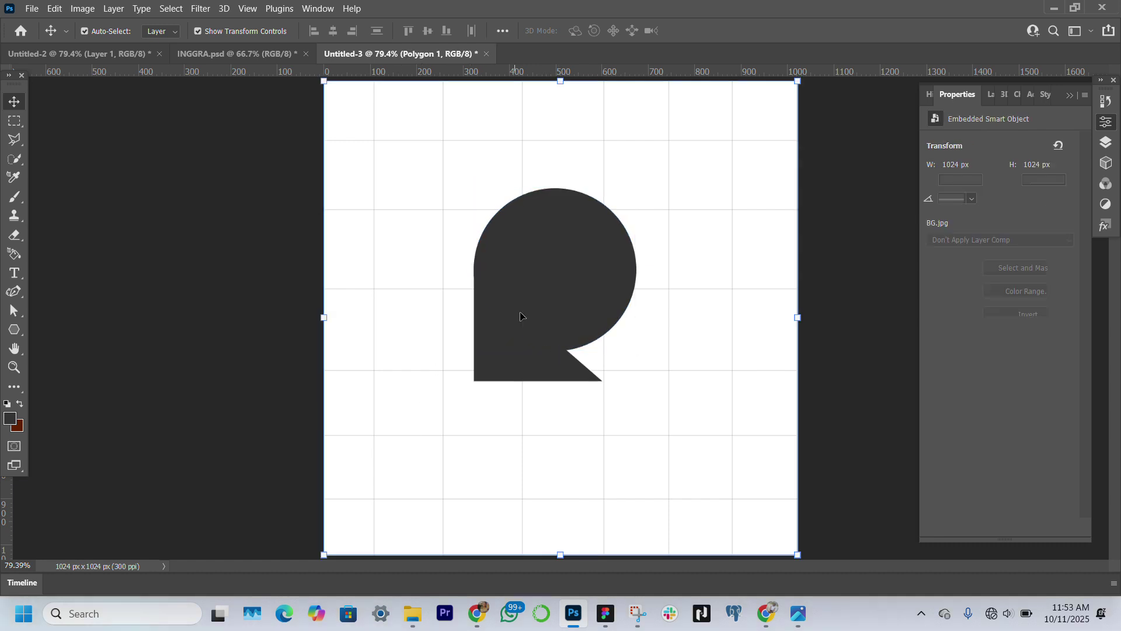
Narrow the right triangle to about 68% of its width, keeping its vertical side in place.
left_click(506, 352)
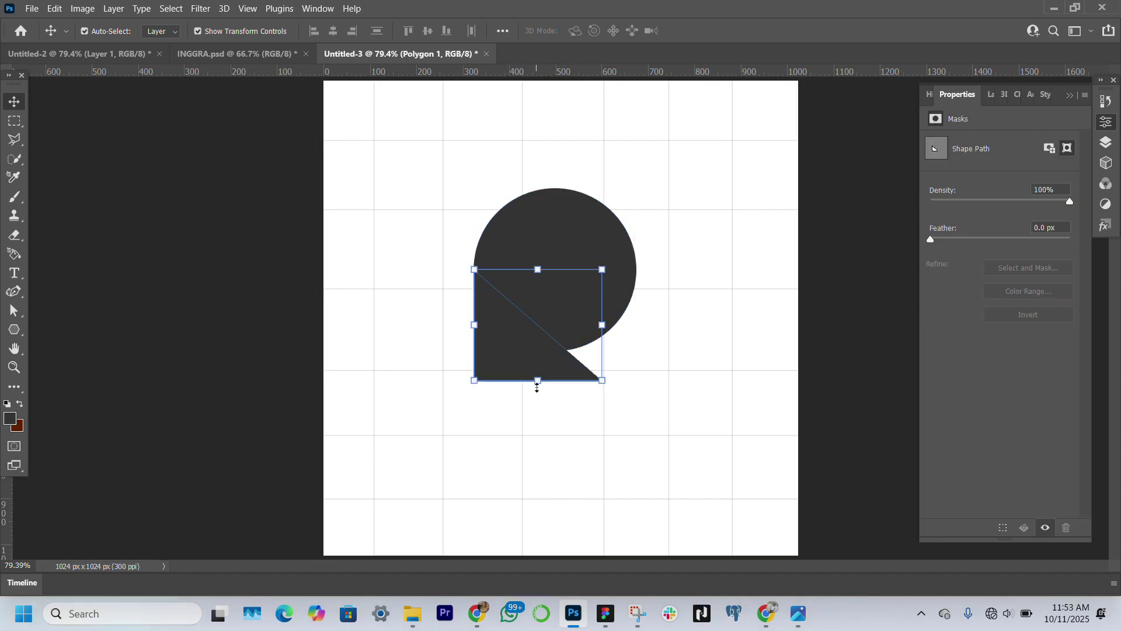
left_click(596, 229)
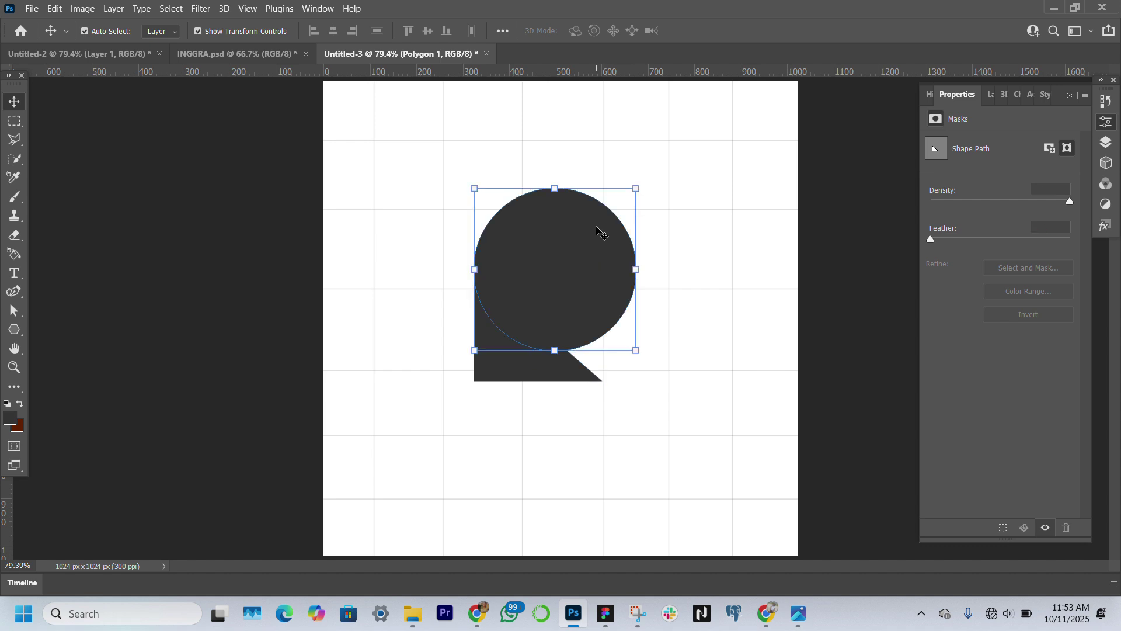
left_click(580, 378)
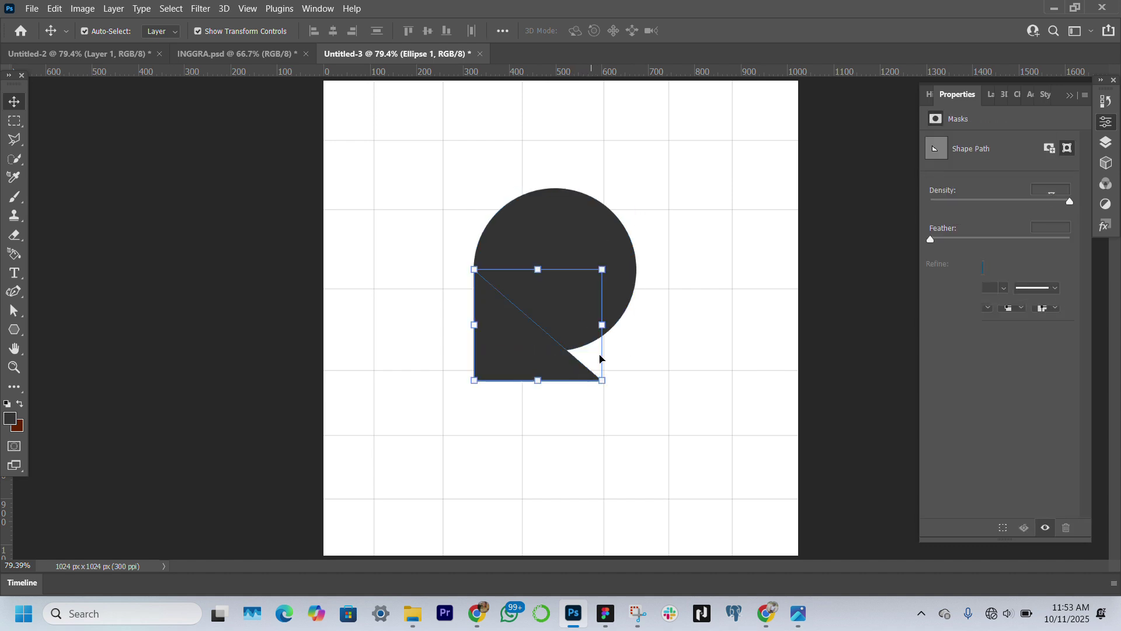
left_click_drag(604, 326, 566, 329)
key("Escape")
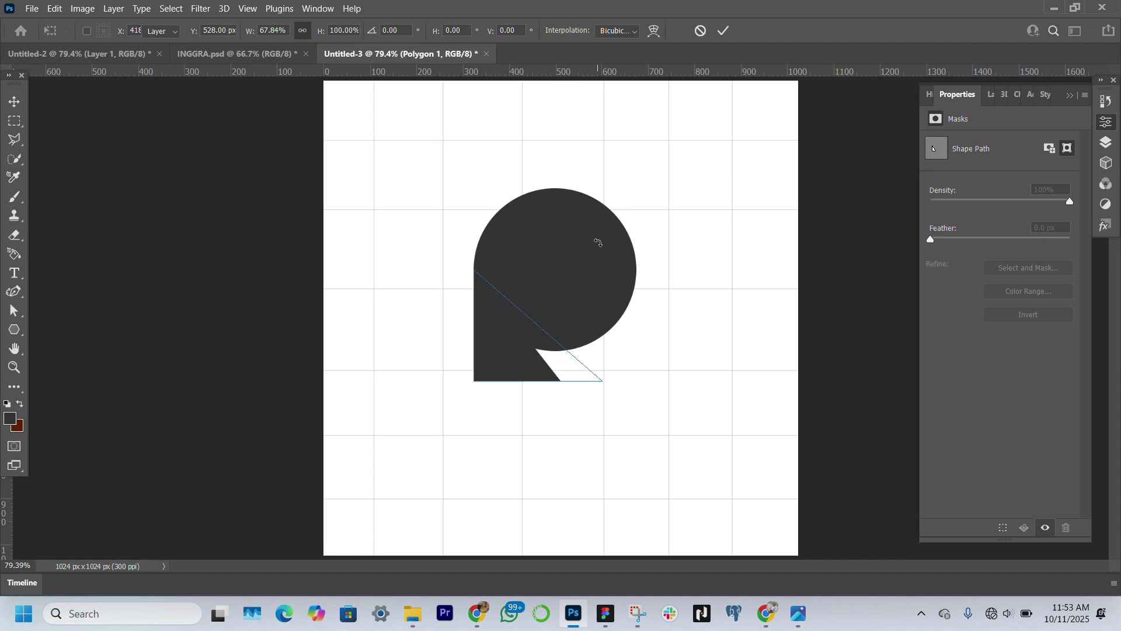
Scale the circle down proportionally to about 319 px, keeping its left edge flush with the triangle.
left_click(609, 232)
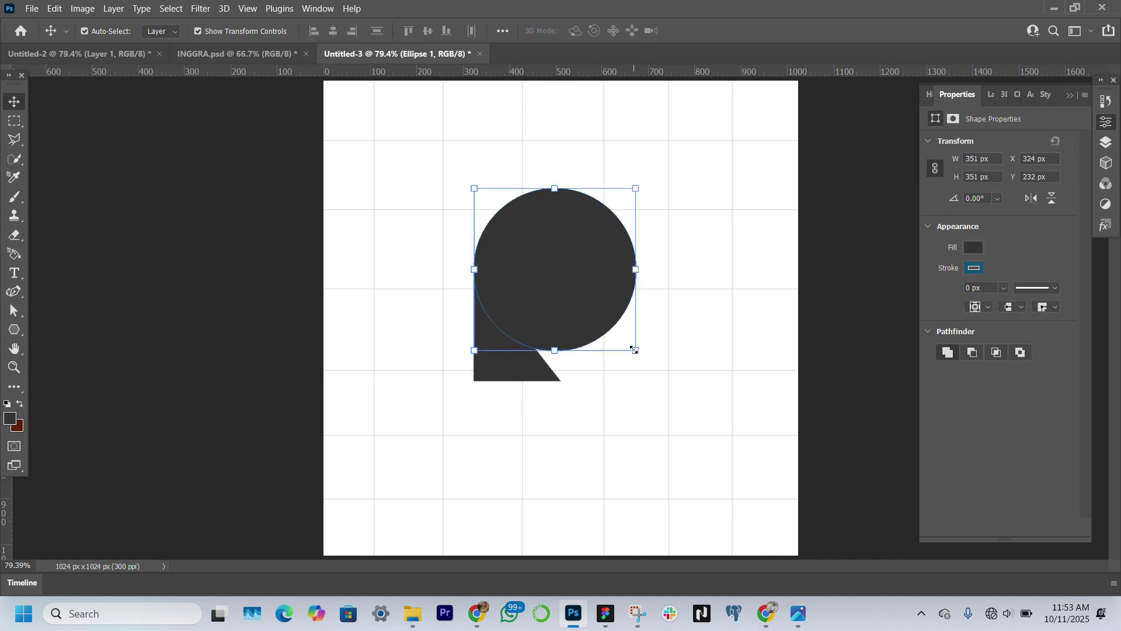
left_click_drag(628, 349, 615, 339)
key("Return")
left_click(308, 303)
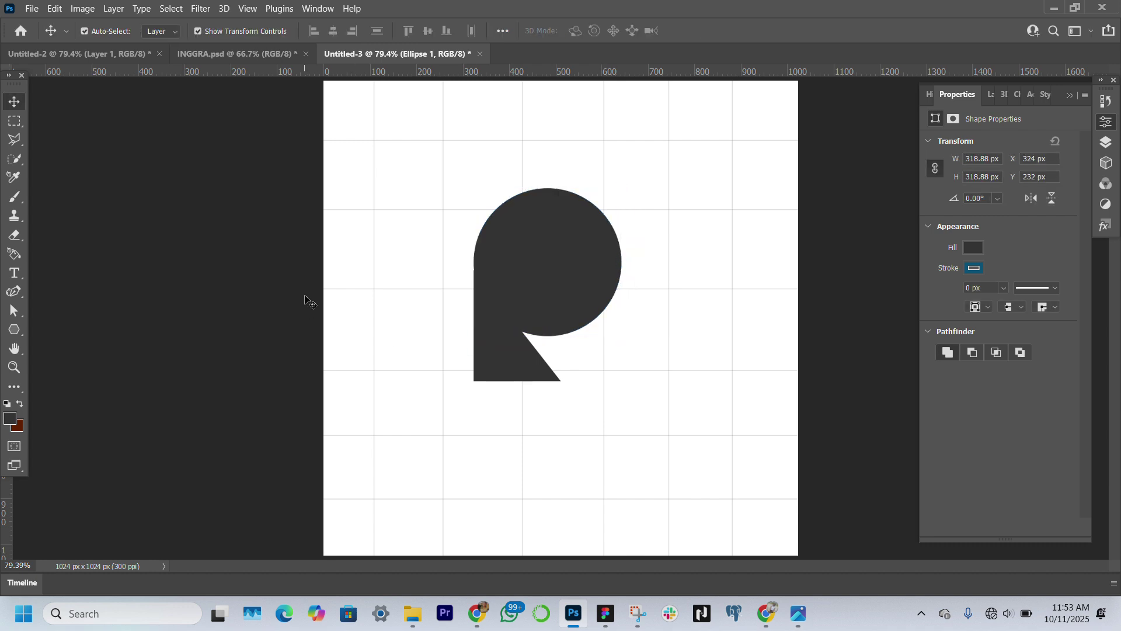
Widen the right triangle to about 111% of its width by extending its pointed side outward.
left_click(494, 355)
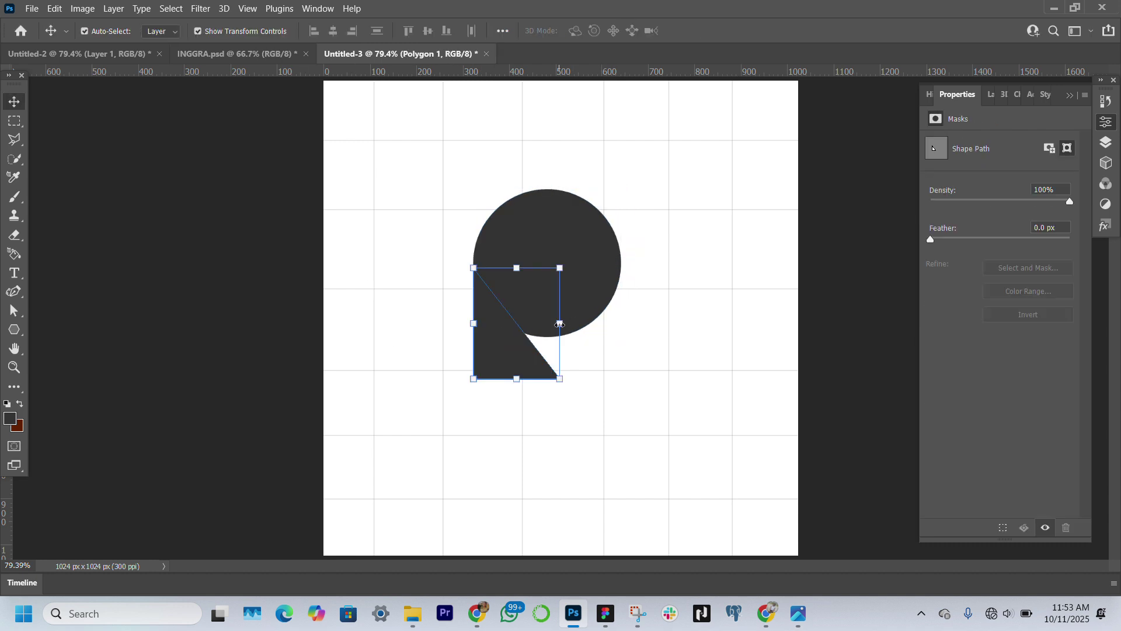
left_click_drag(559, 324, 570, 330)
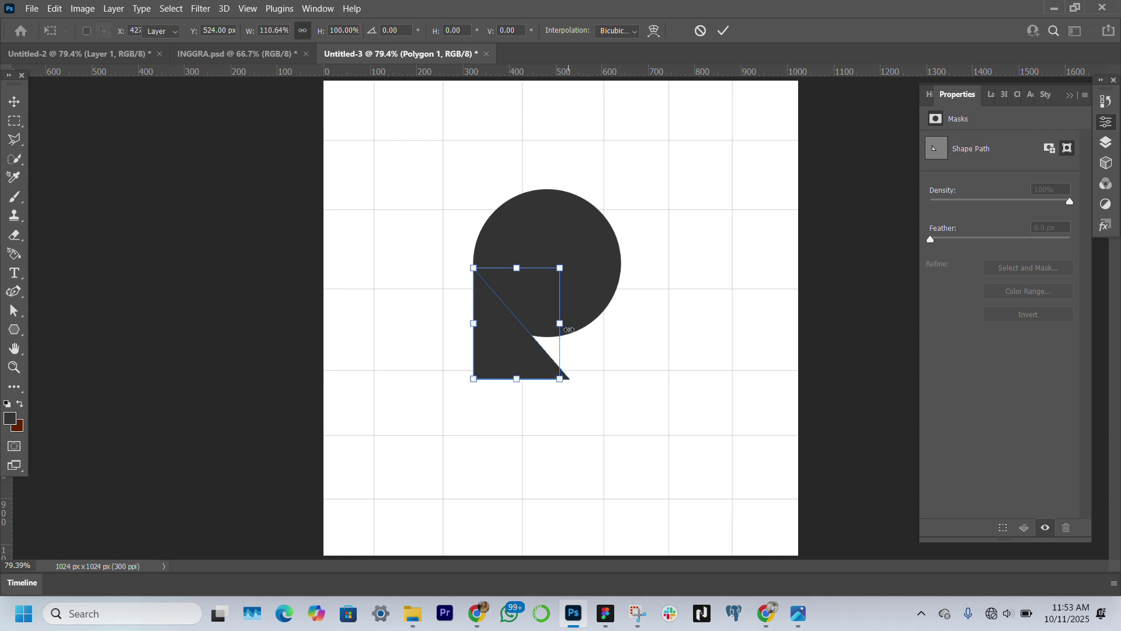
key("Return")
left_click(336, 295)
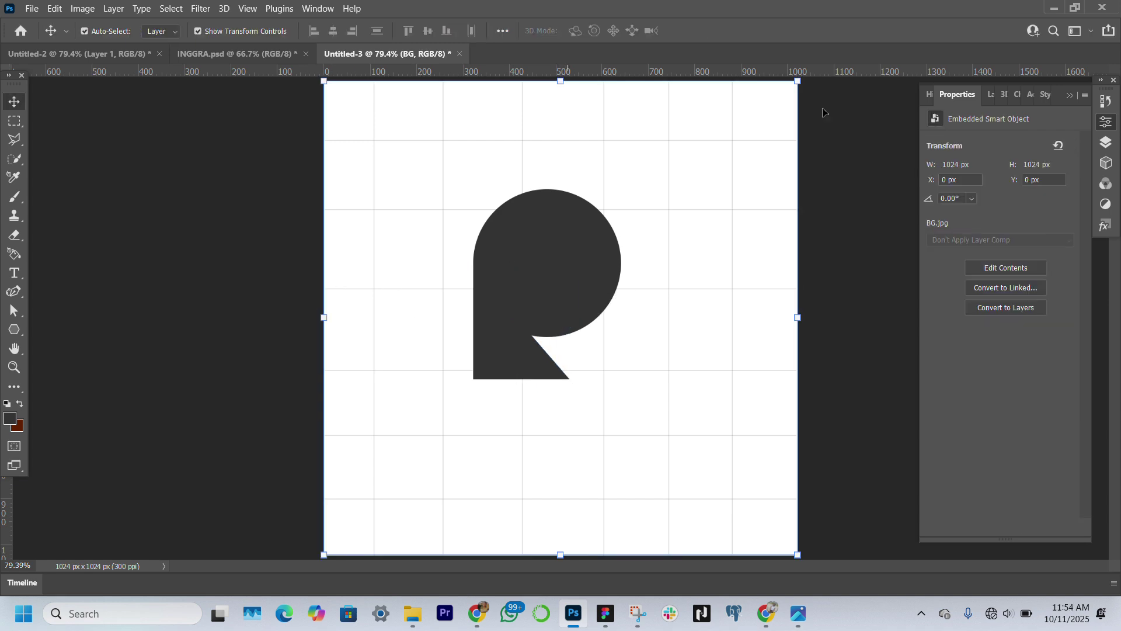
Select the Polygon 1 and Ellipse 1 layers together and group them.
left_click(983, 97)
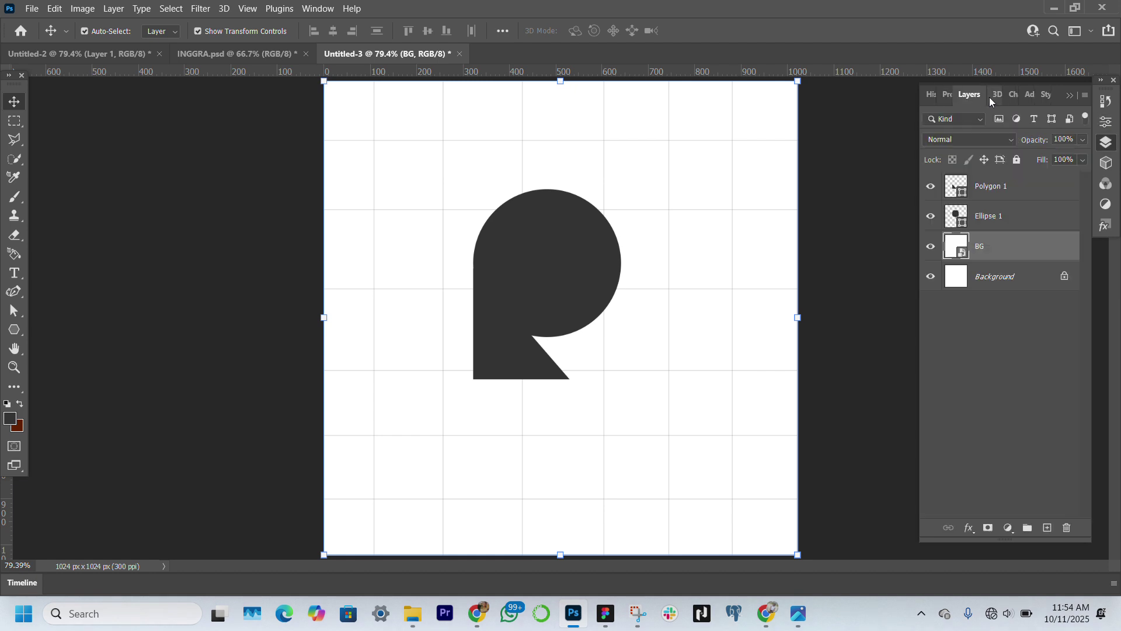
left_click(1019, 181)
left_click(1018, 226, "ctrl")
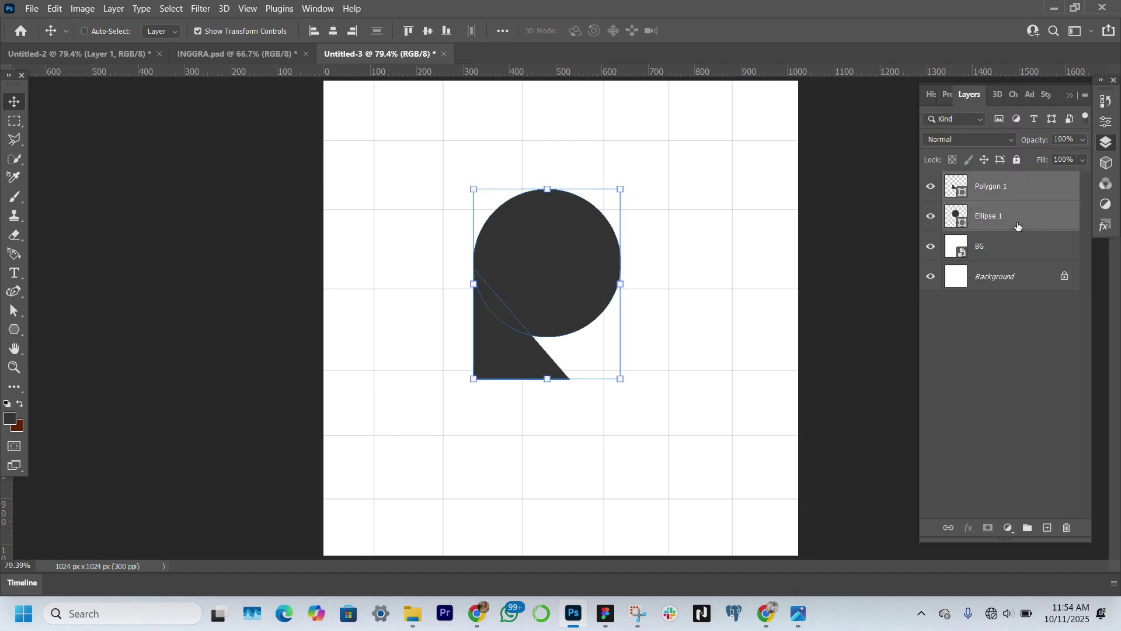
key("ctrl+g")
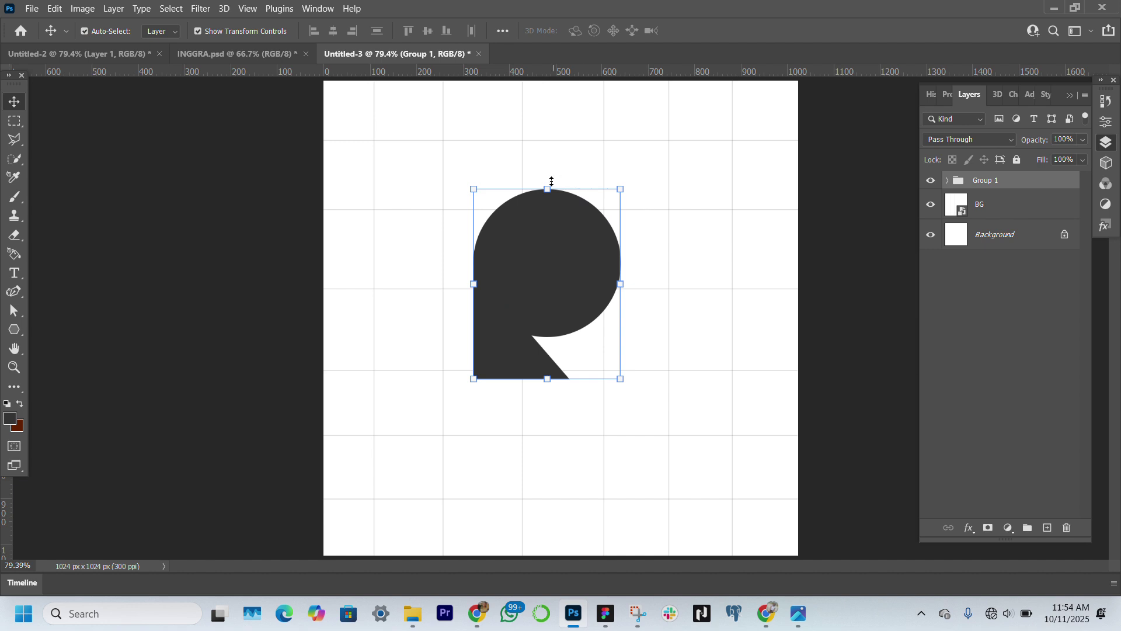
Move the grouped shape toward the upper-left area of the canvas with Free Transform.
key("ctrl+t")
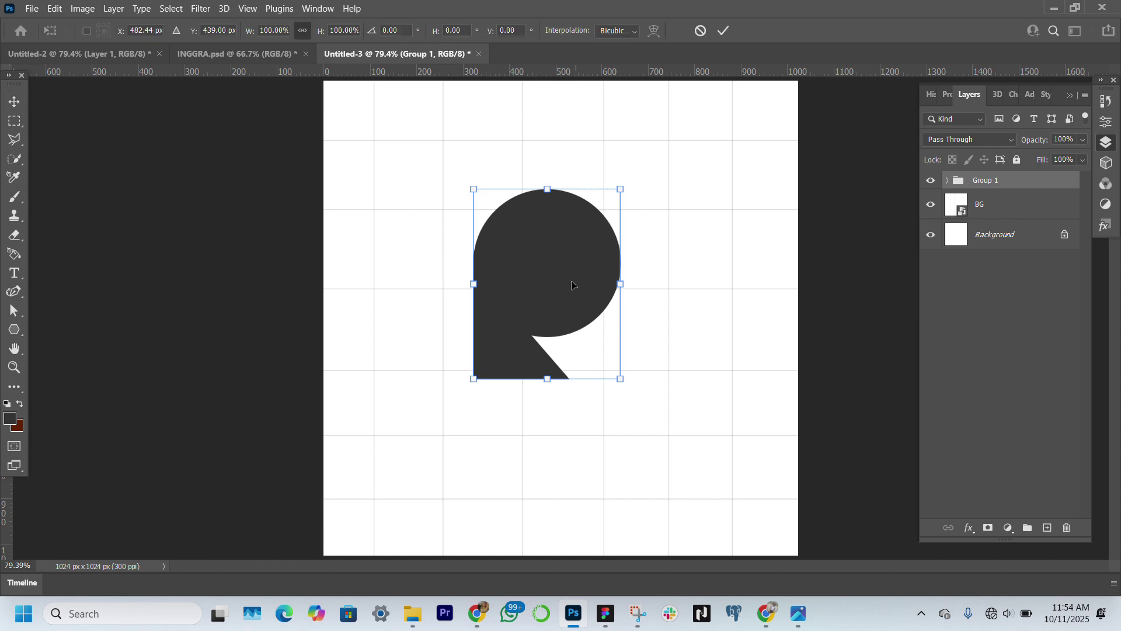
left_click_drag(573, 285, 497, 243)
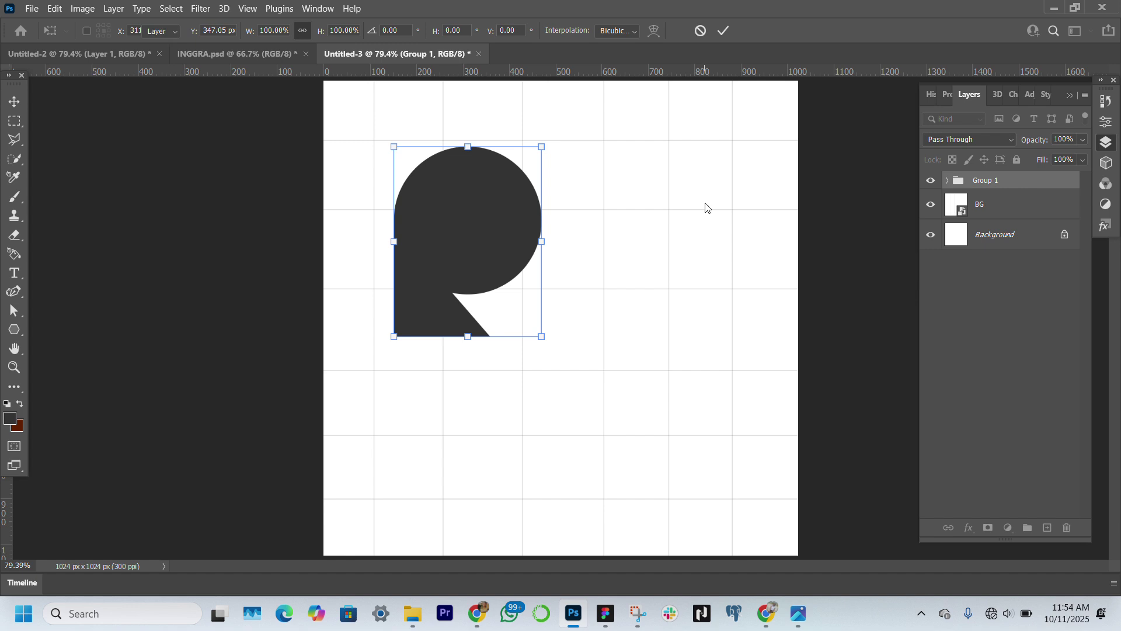
key("Return")
Draw a smaller circle inside the large circle with the Ellipse tool.
left_click(446, 197)
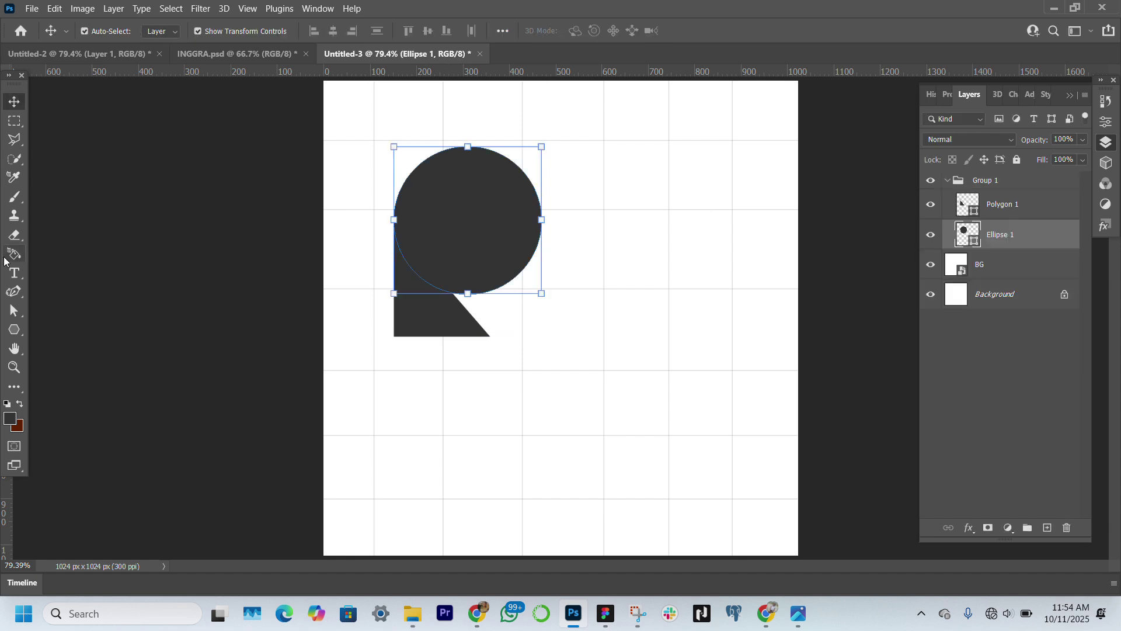
left_click(12, 328)
left_click(74, 353)
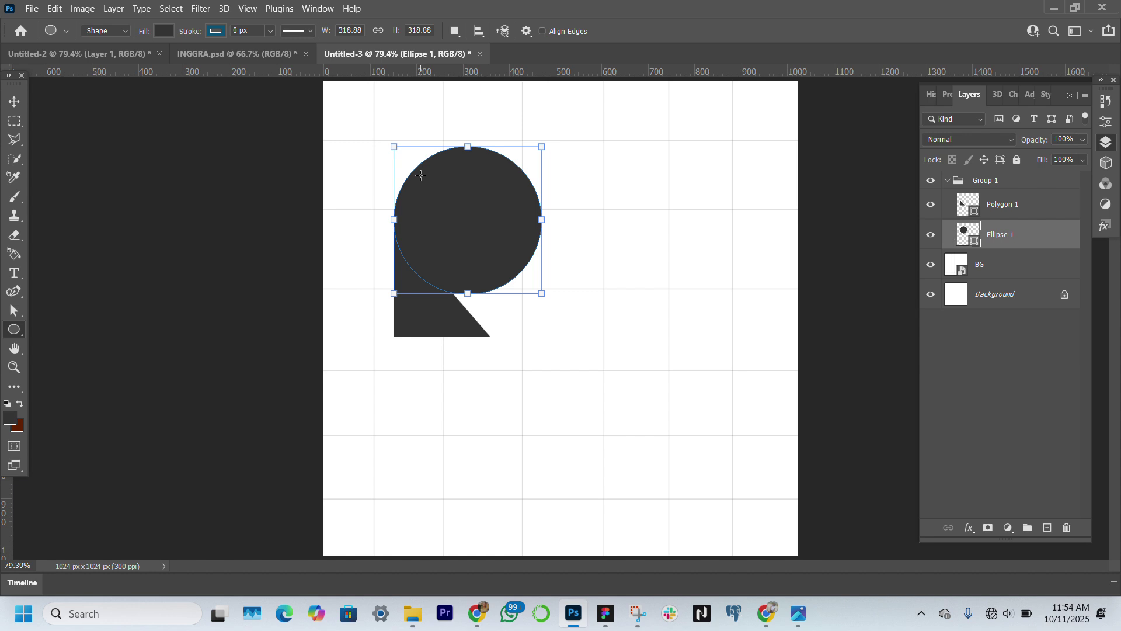
left_click_drag(426, 179, 558, 283)
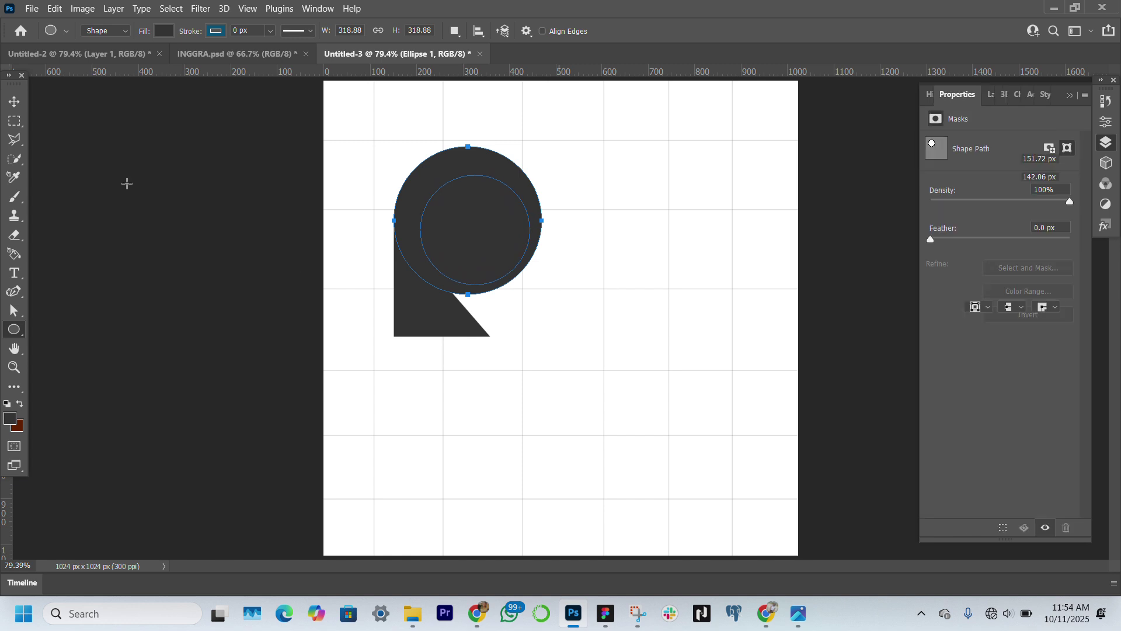
Fill the new inner circle with bright green from the recently used colors.
key("ctrl+j")
key("v")
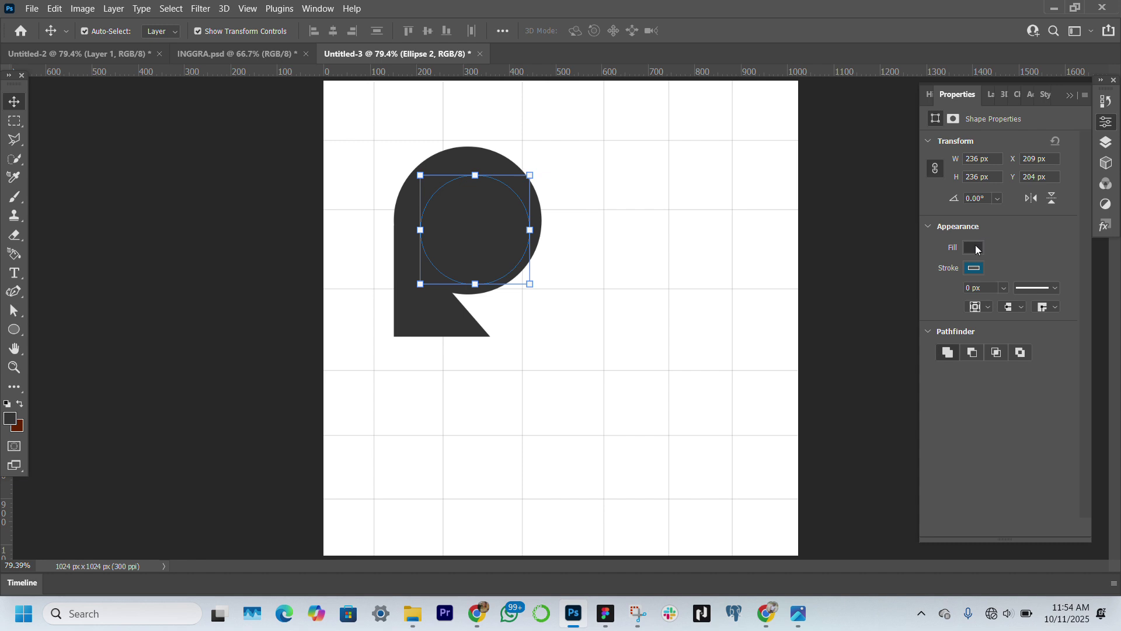
left_click(974, 247)
left_click(961, 326)
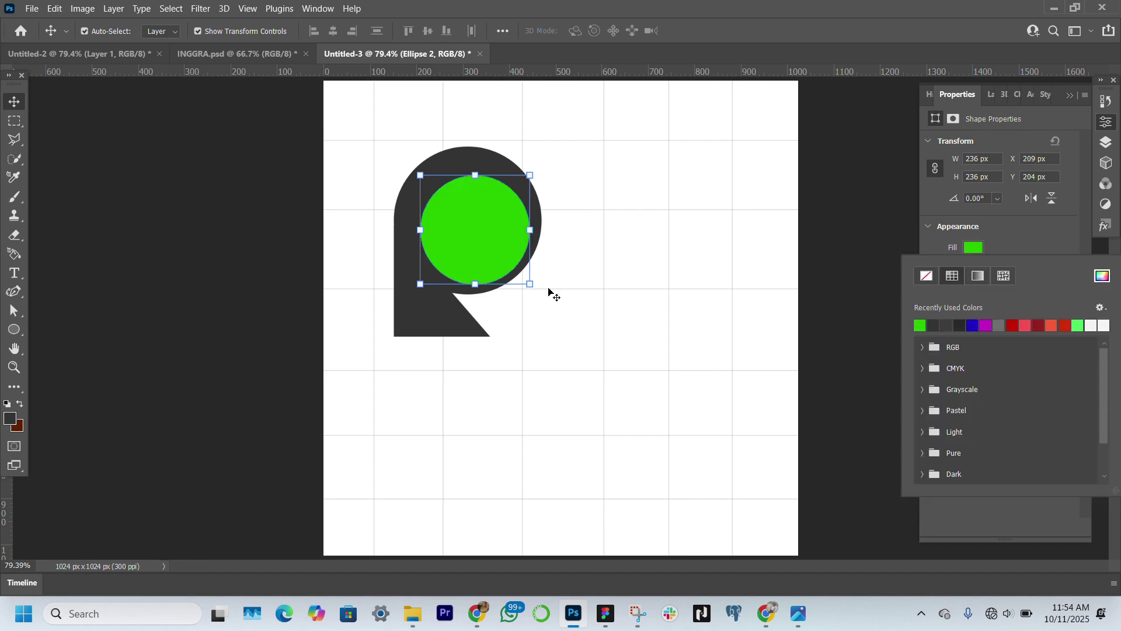
Enlarge the green circle to about 252 px in diameter and centre it inside the large dark circle.
left_click(475, 230)
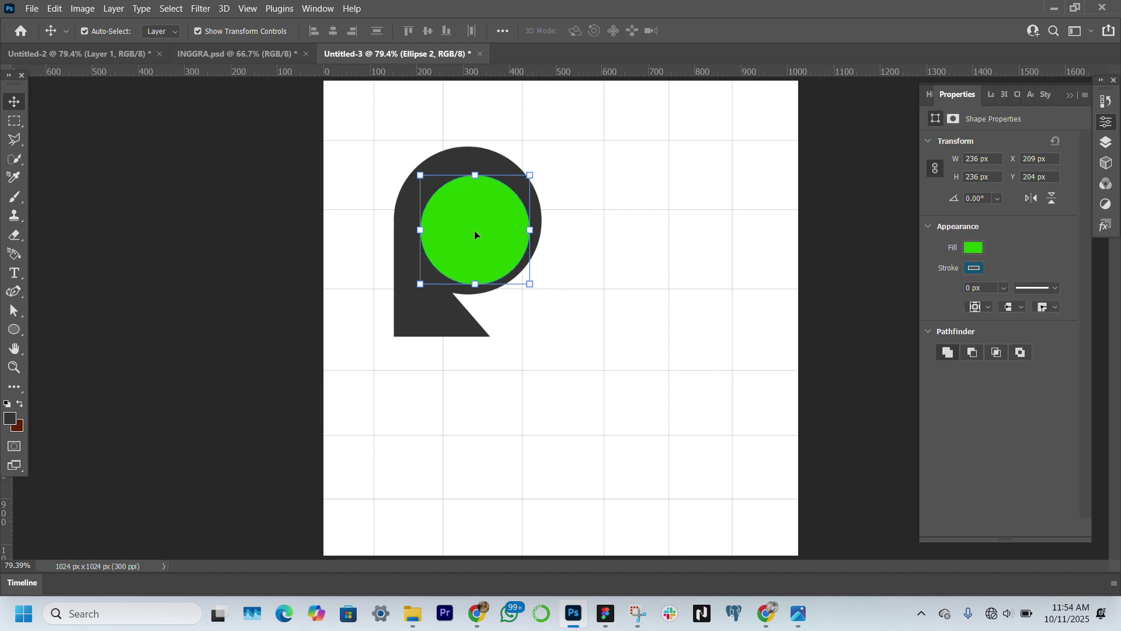
mouse_move(474, 230)
left_mouse_down()
mouse_move(468, 215)
mouse_move(532, 220)
mouse_move(465, 220)
left_mouse_up()
key("Return")
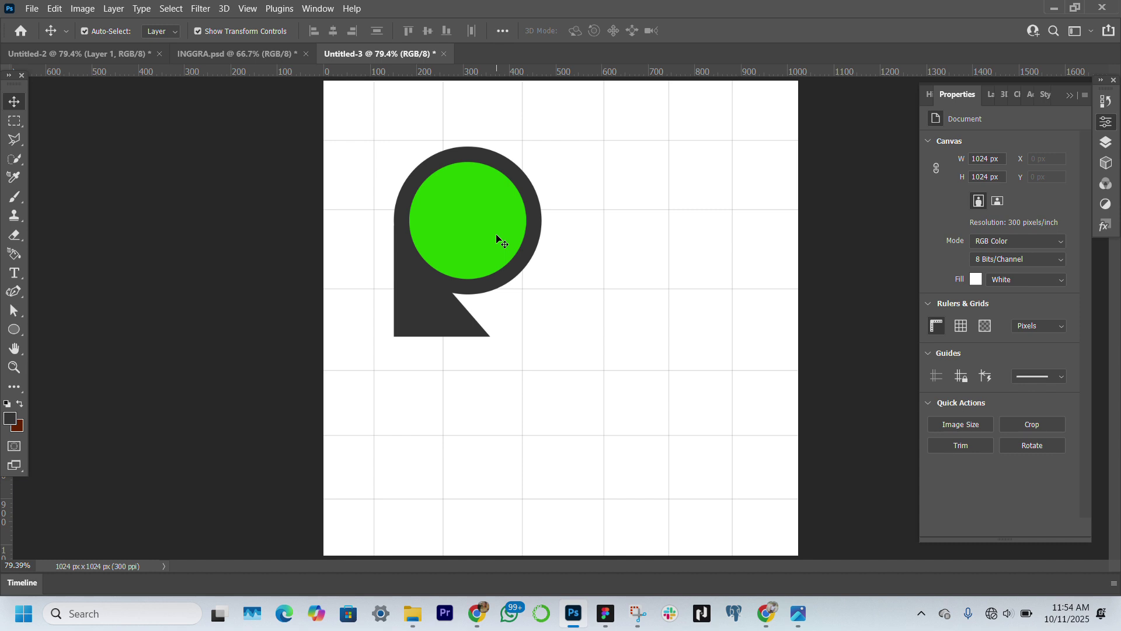
Nudge the dark triangle slightly upward beneath the circles.
left_click(406, 324)
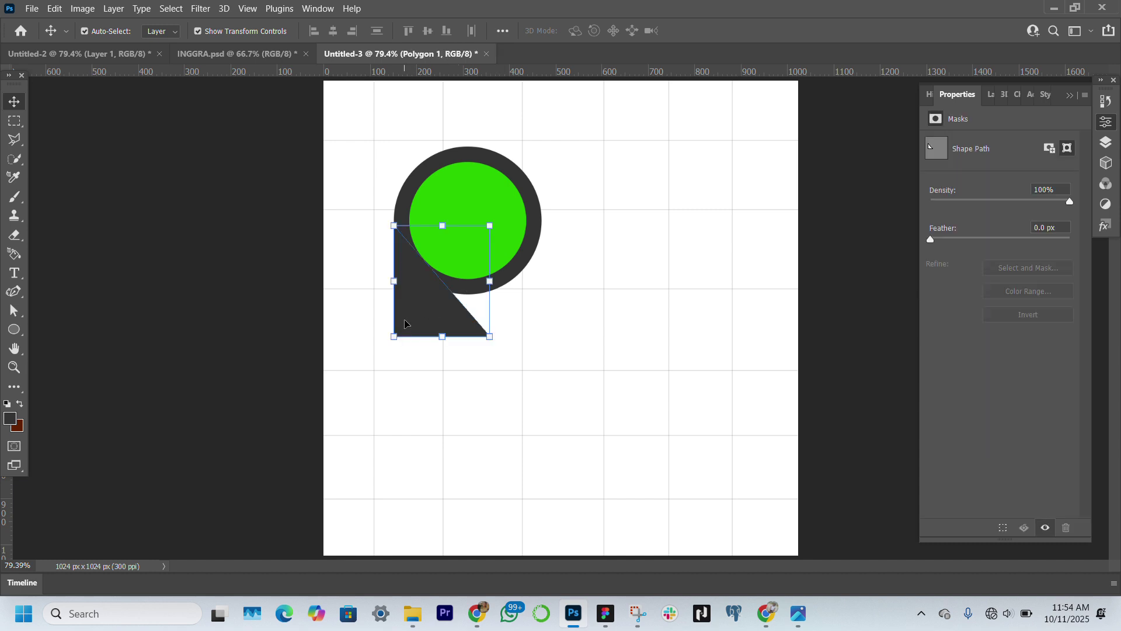
left_click(441, 420)
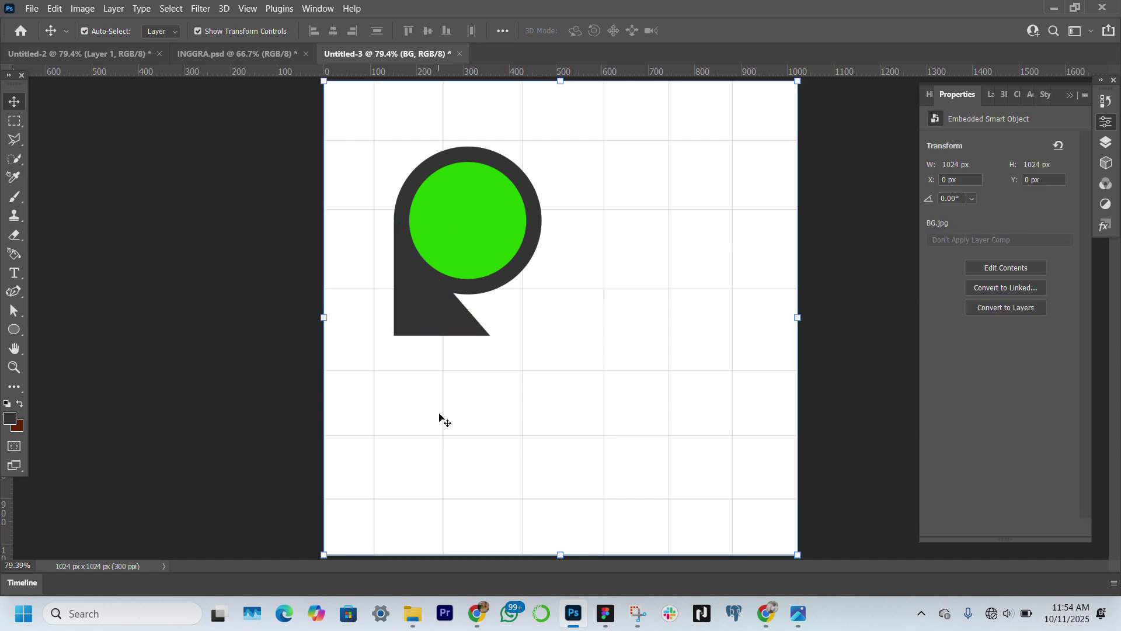
left_click(431, 311)
key("Up")
key("Up")
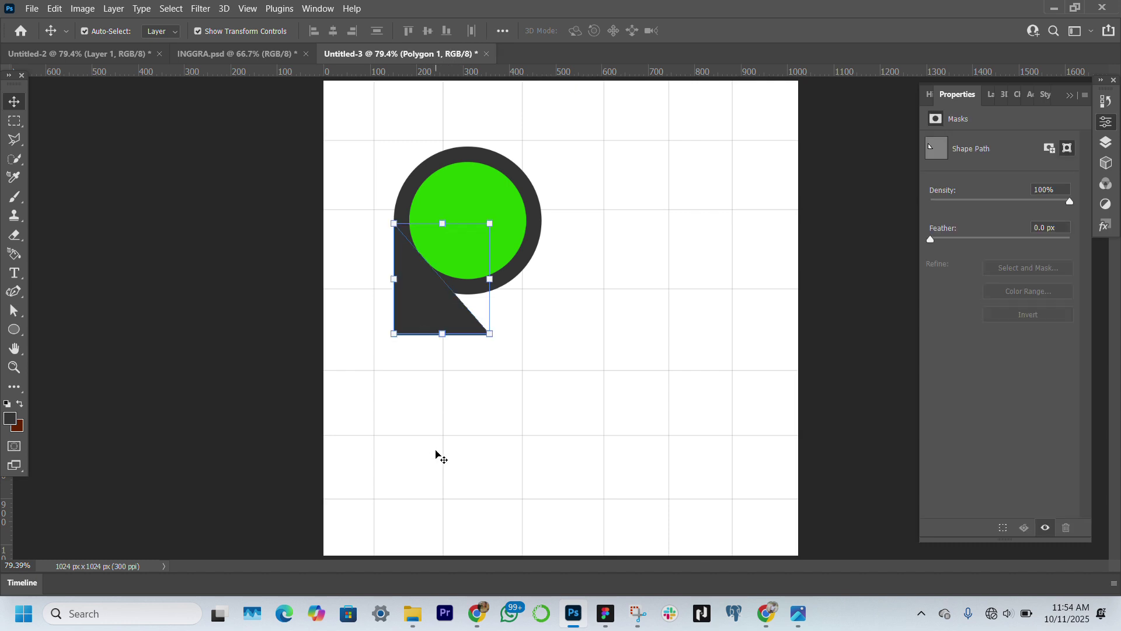
left_click(436, 456)
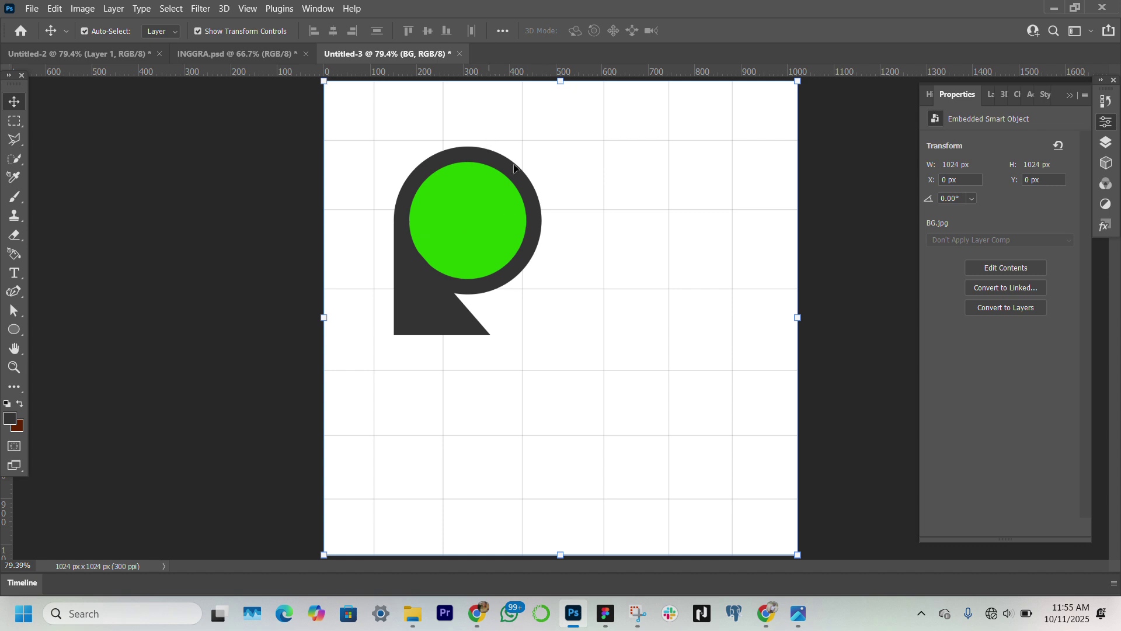
Scale the large dark circle and the green inner circle together to about 90.5%, keeping their left edge aligned with the triangle.
left_click(506, 245)
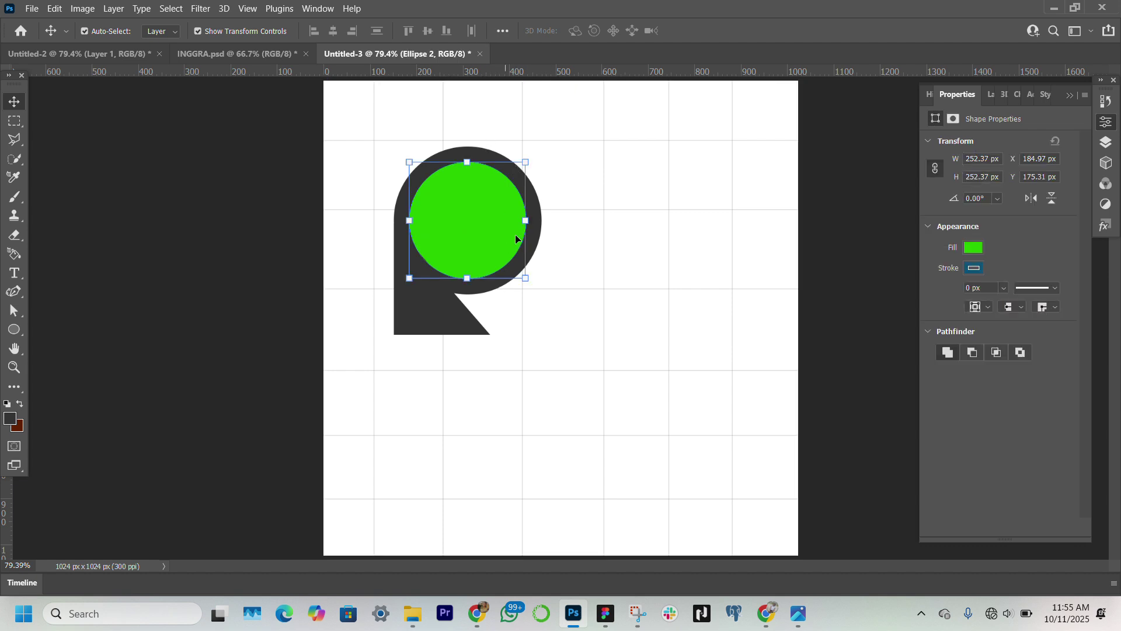
left_click(611, 336)
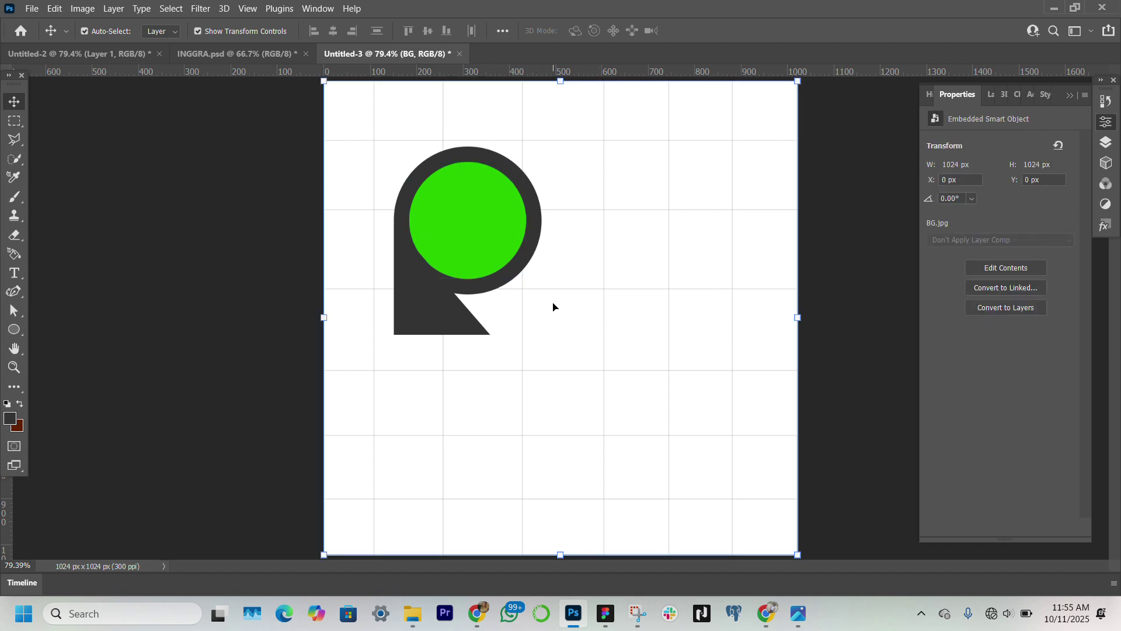
left_click(533, 251)
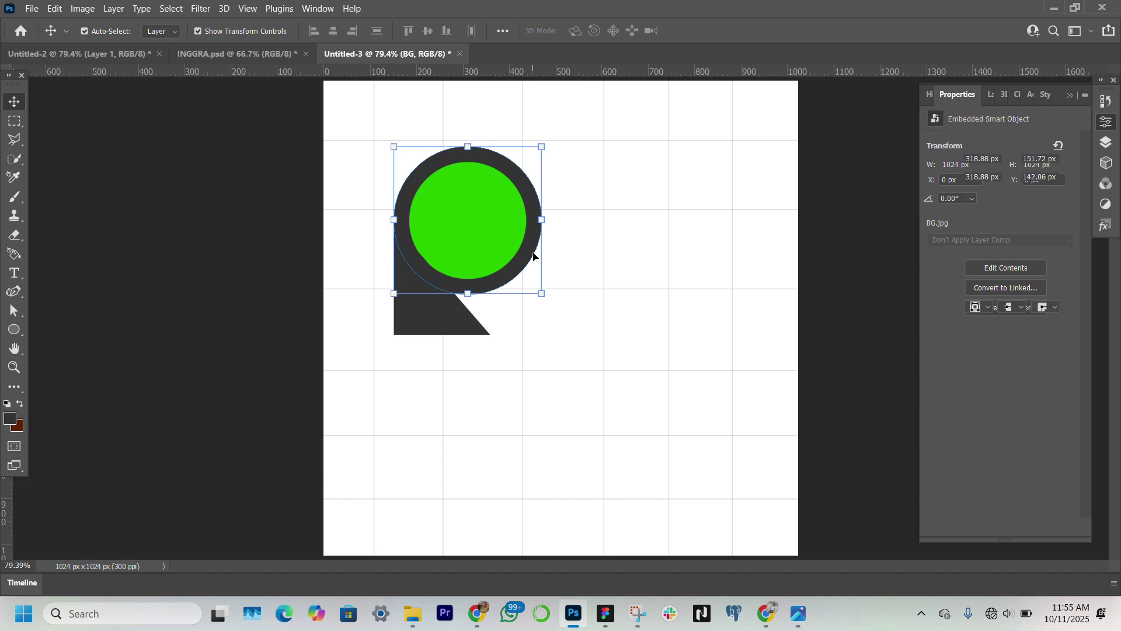
left_click(447, 236, "shift")
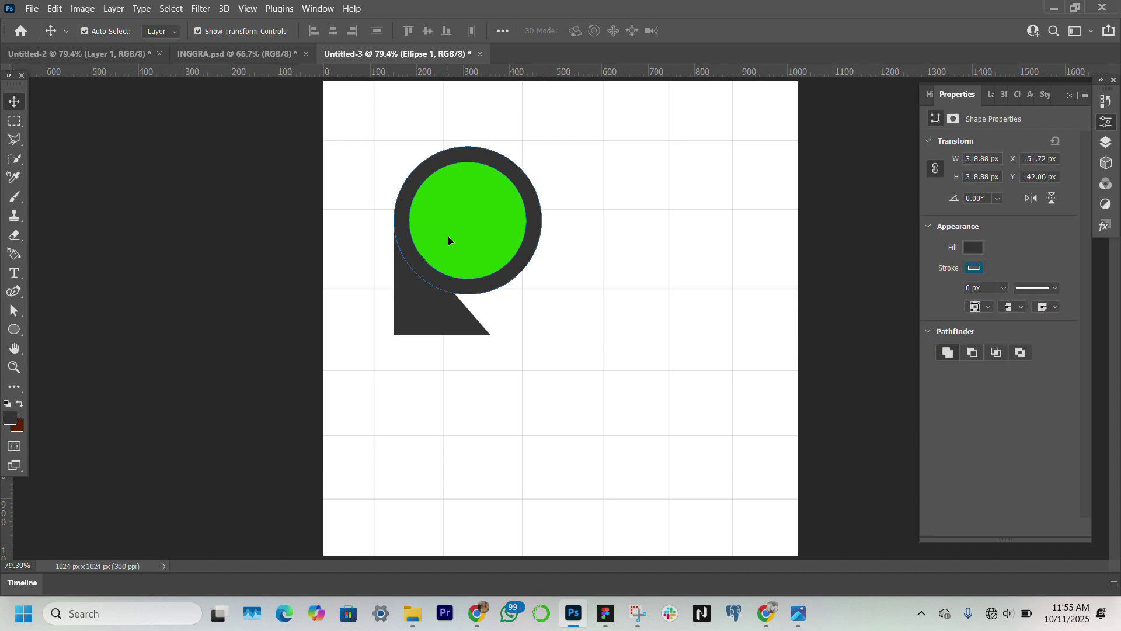
left_click_drag(544, 217, 531, 215)
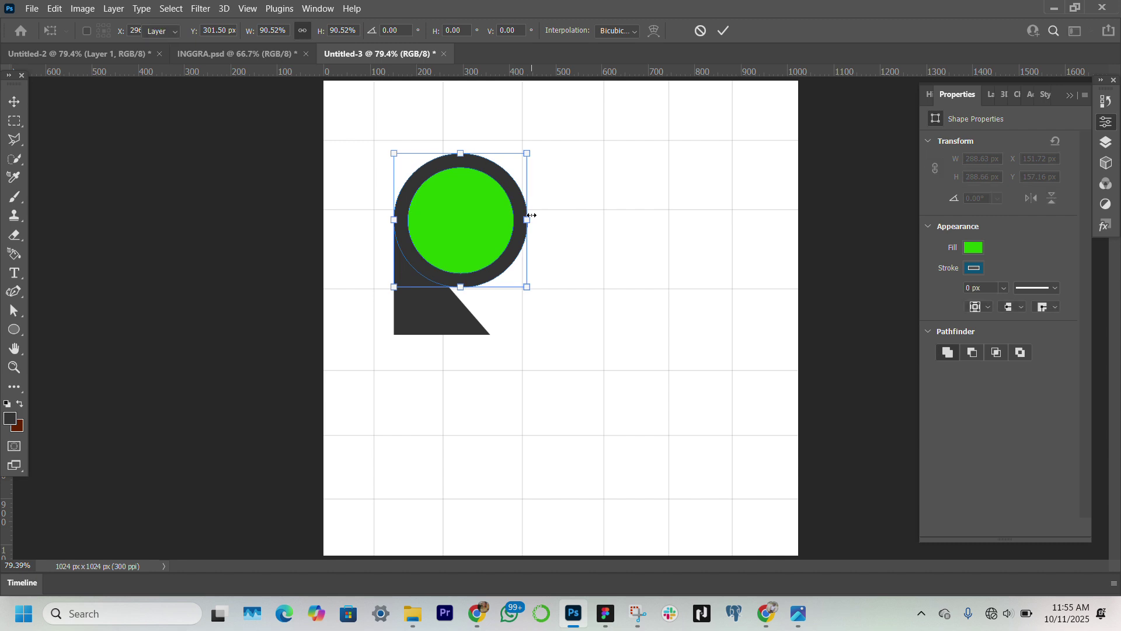
key("Return")
left_click(485, 478)
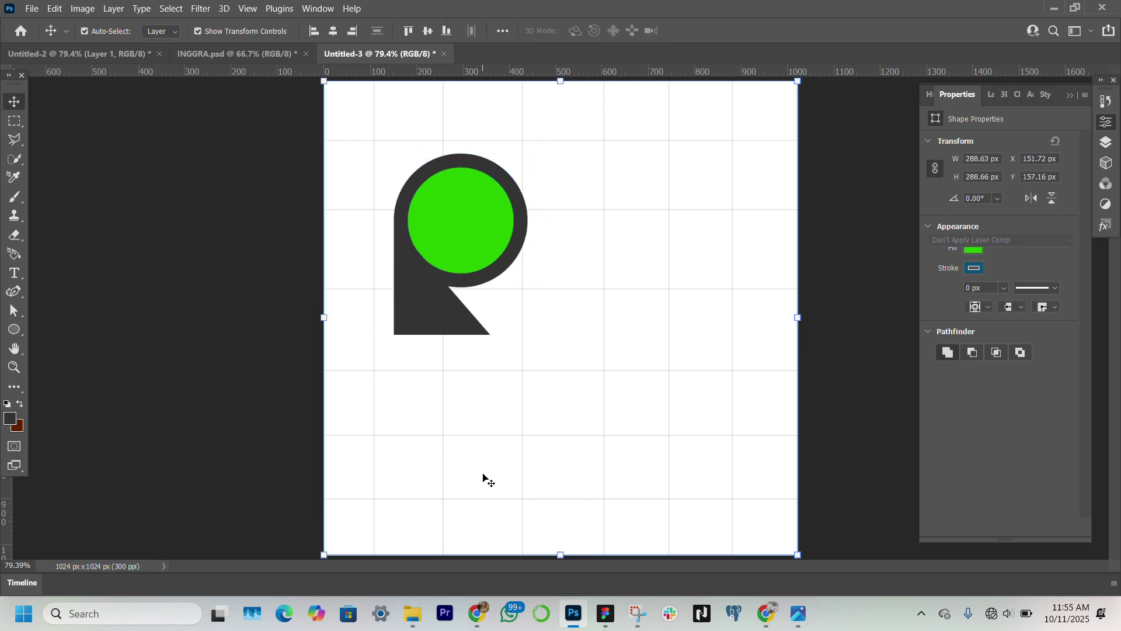
Shorten the triangle to about 94.6% of its height from its base and narrow it from its pointed side.
left_click(451, 332)
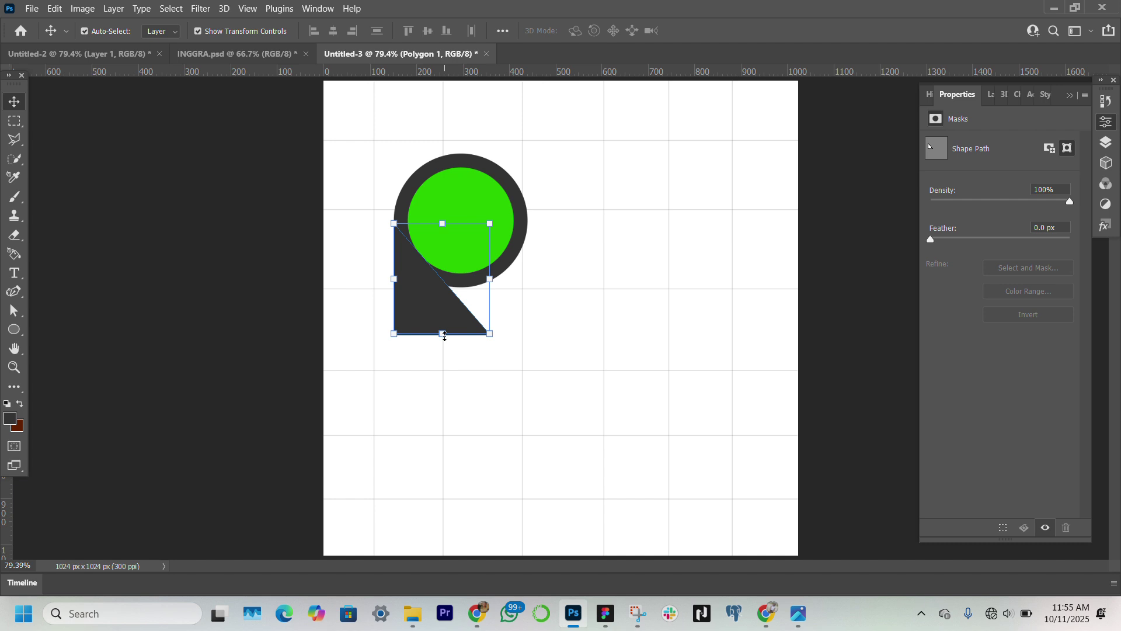
left_click_drag(444, 337, 444, 330)
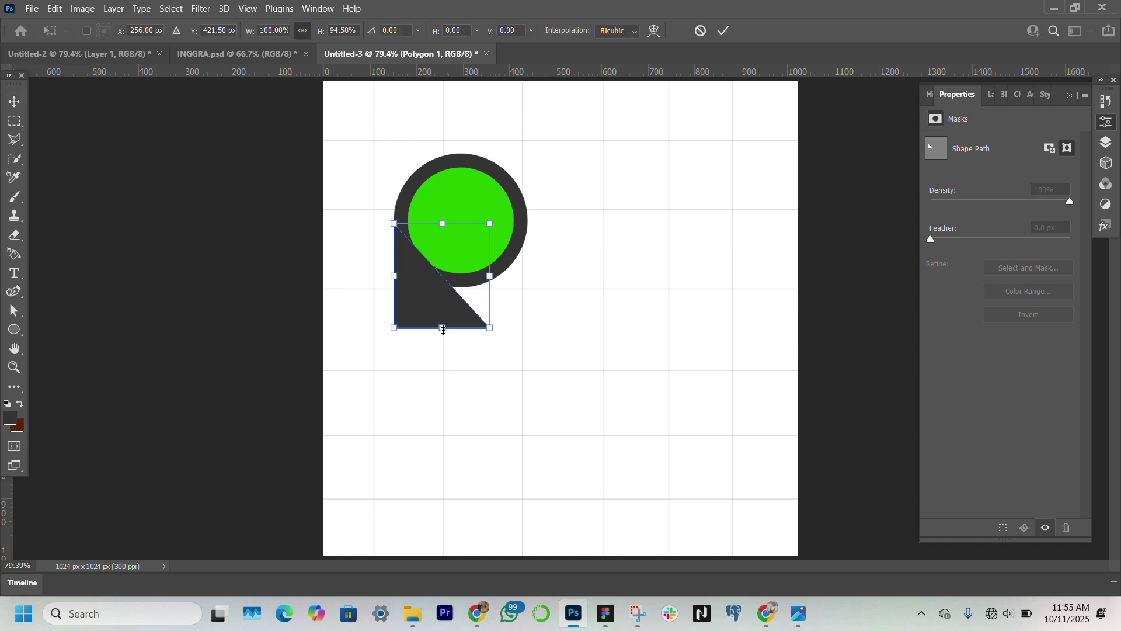
left_click_drag(490, 277, 480, 278)
key("Return")
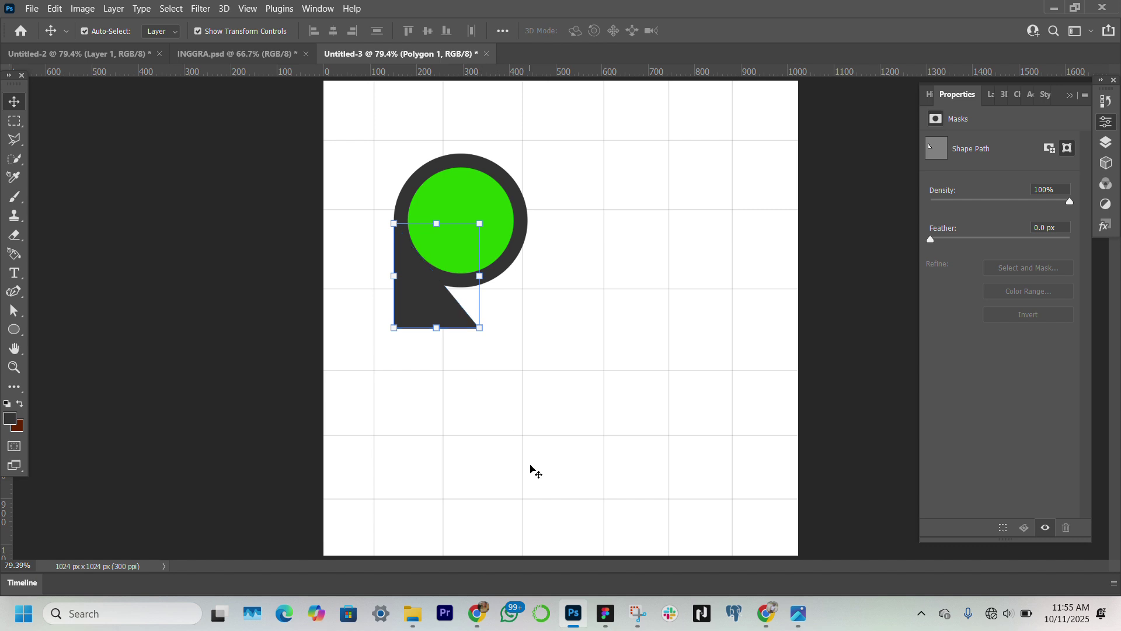
left_click(531, 467)
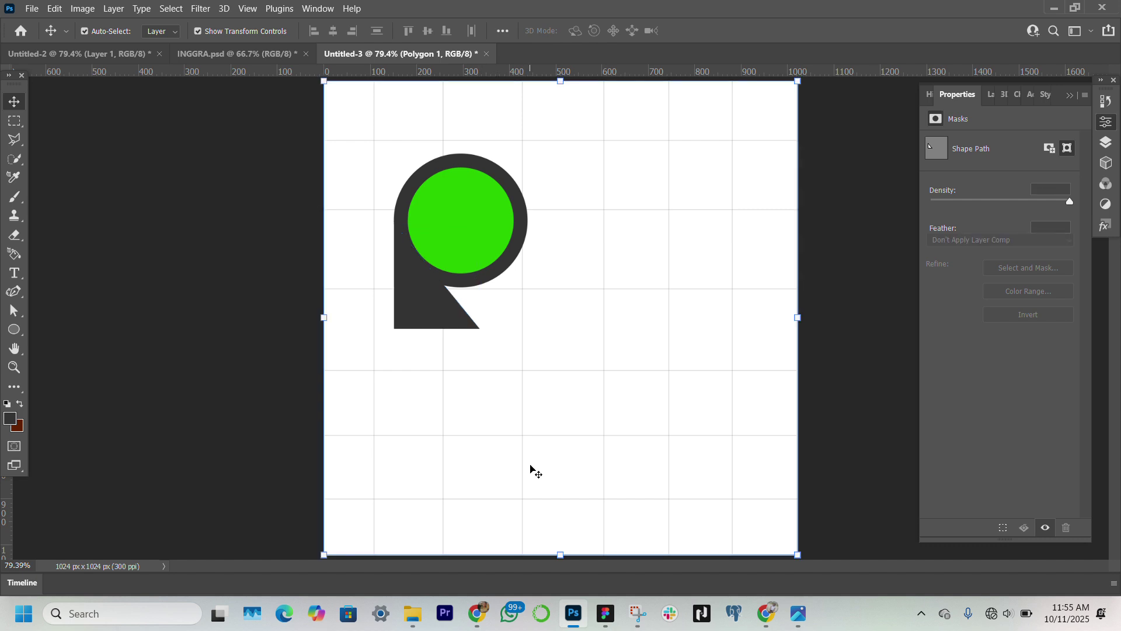
Add a Gradient Overlay layer style to the green inner circle.
left_click(473, 228)
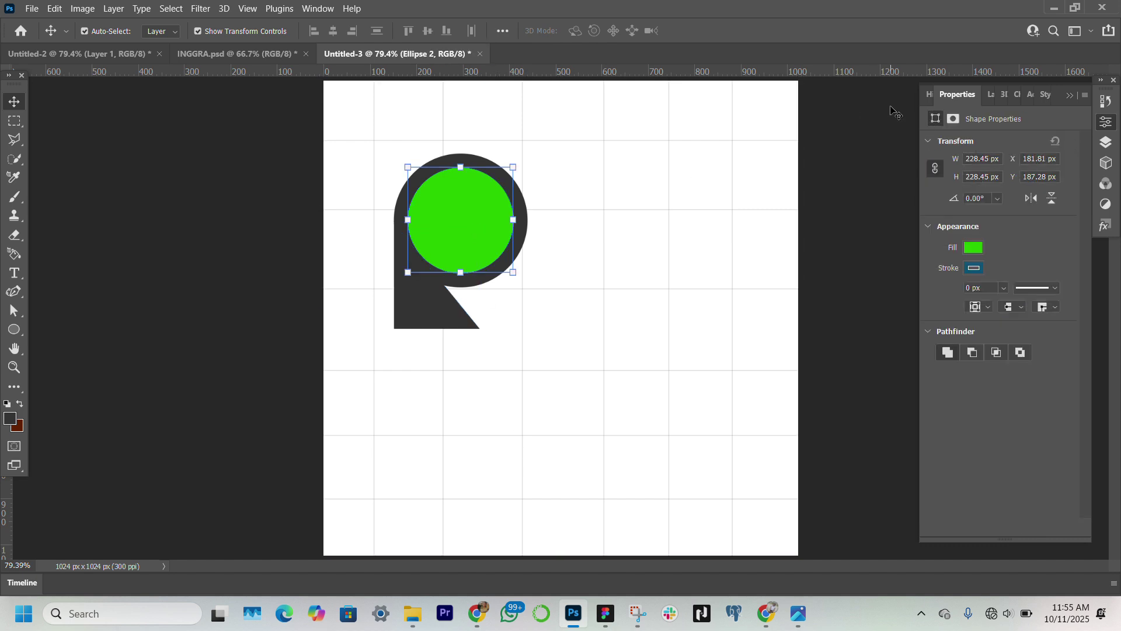
left_click(992, 94)
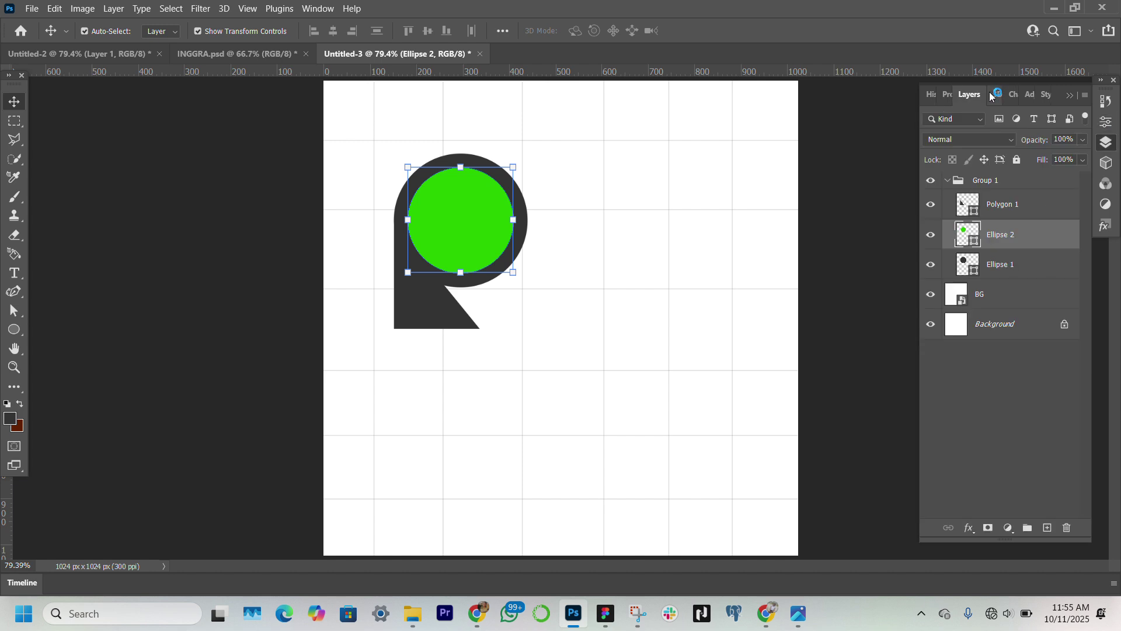
left_click(972, 526)
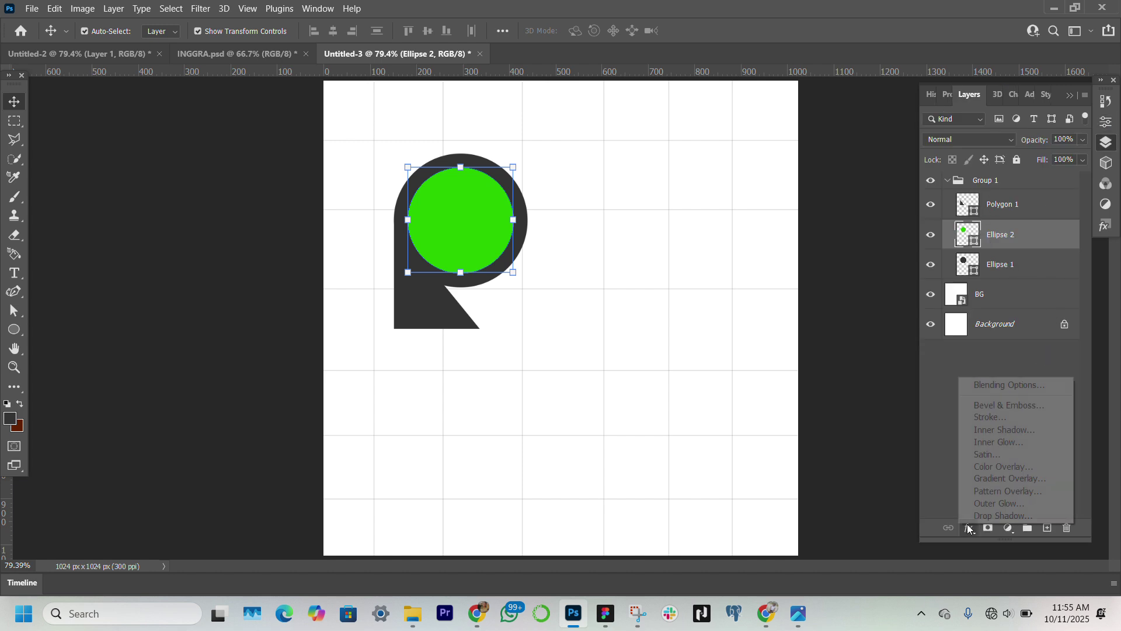
left_click(994, 478)
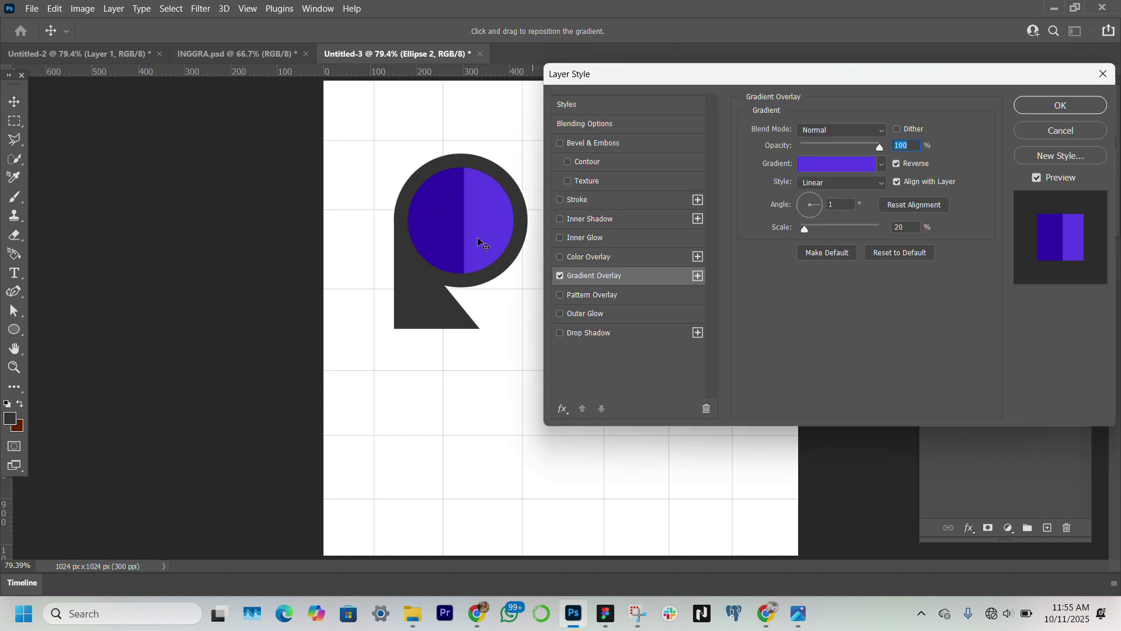
Move the lighter purple color stop of the overlay's gradient to location 100% and apply the layer style.
left_click(842, 167)
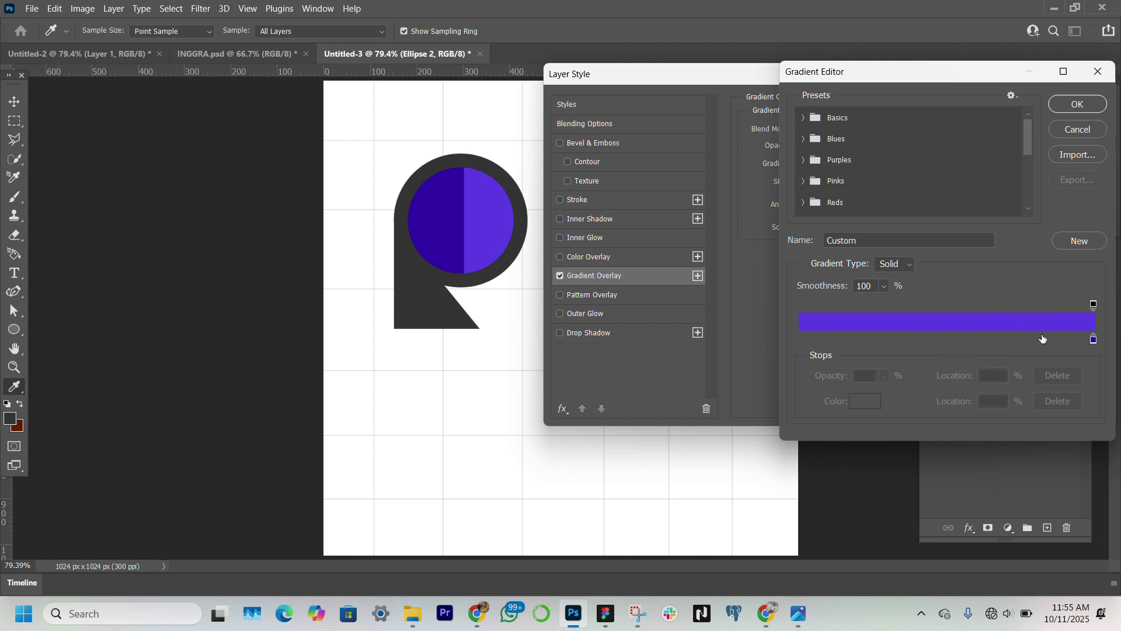
left_click_drag(1094, 345, 982, 346)
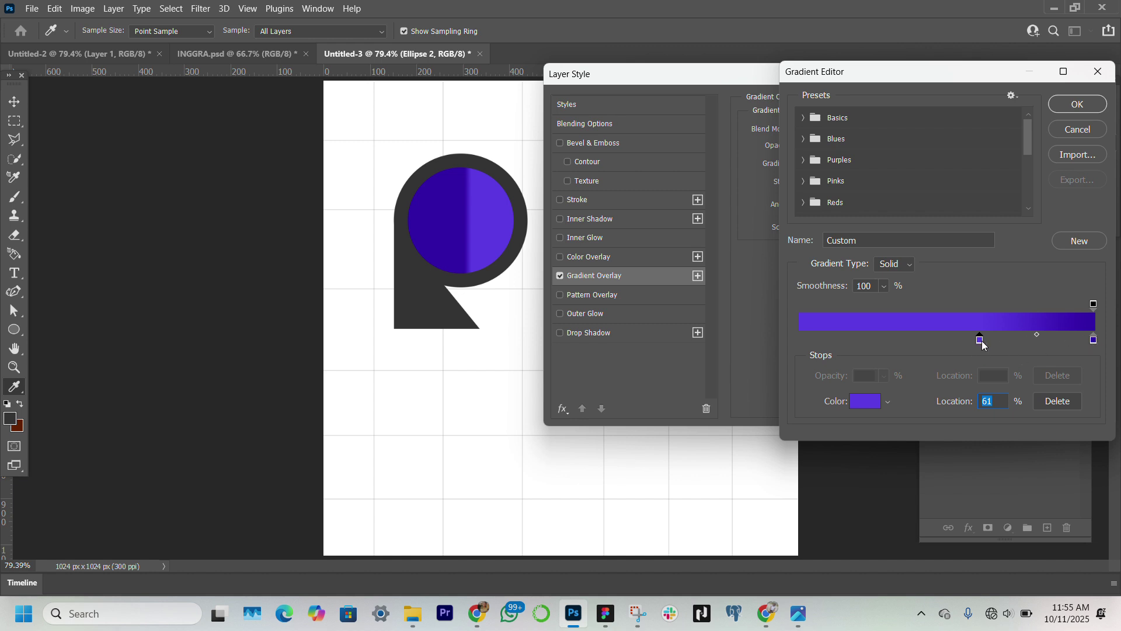
left_click_drag(982, 344, 814, 345)
left_click(797, 339)
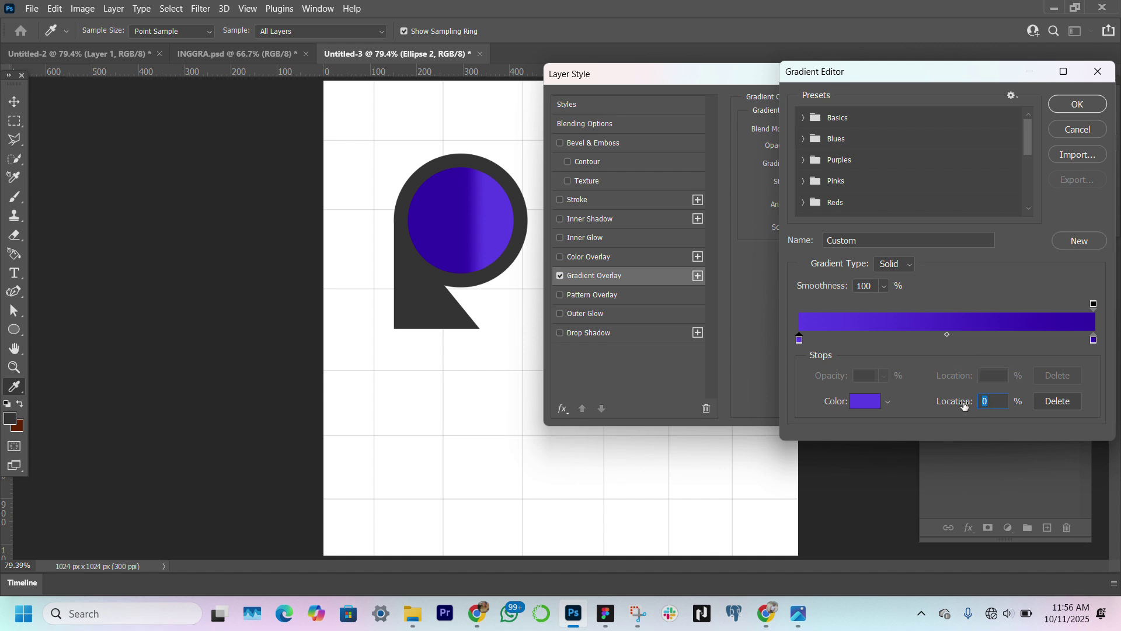
left_click_drag(964, 405, 1062, 402)
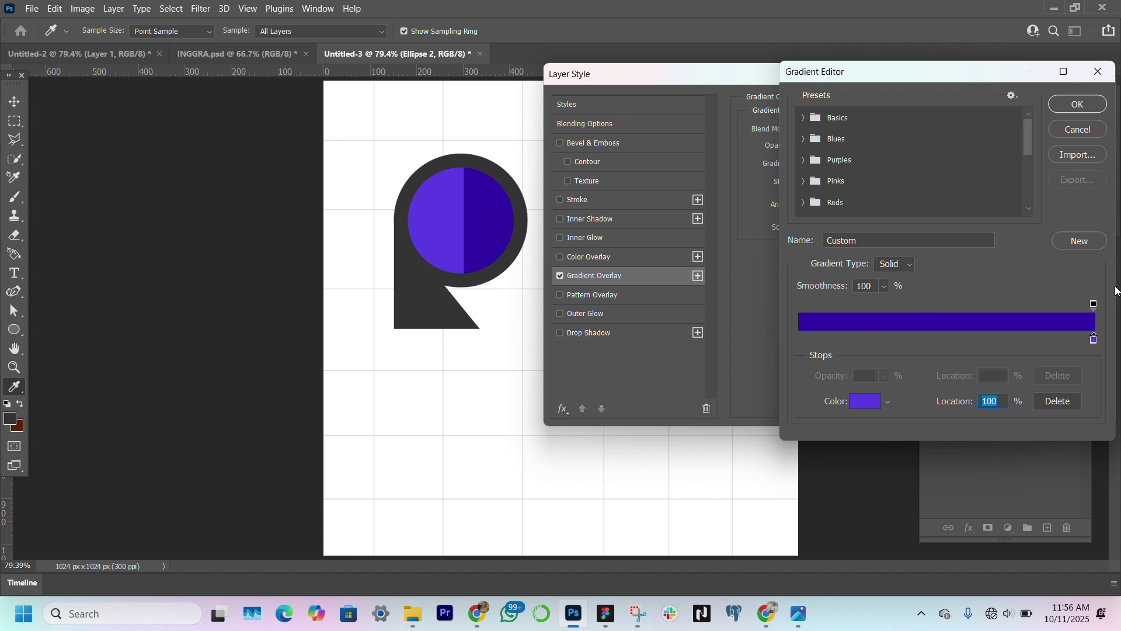
left_click(1081, 100)
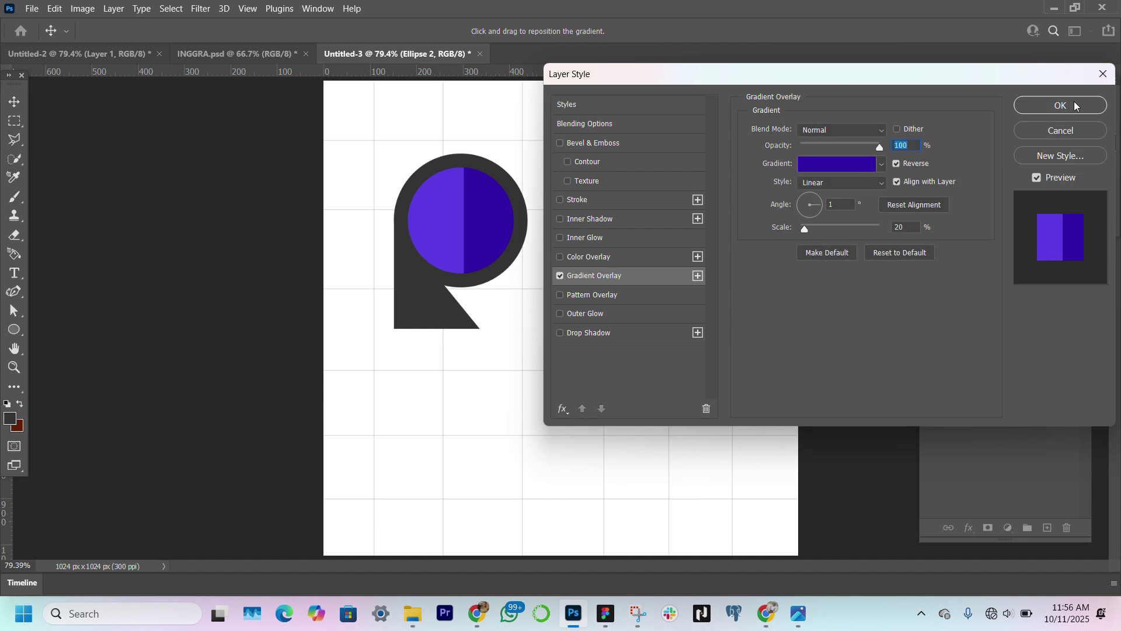
left_click(1064, 110)
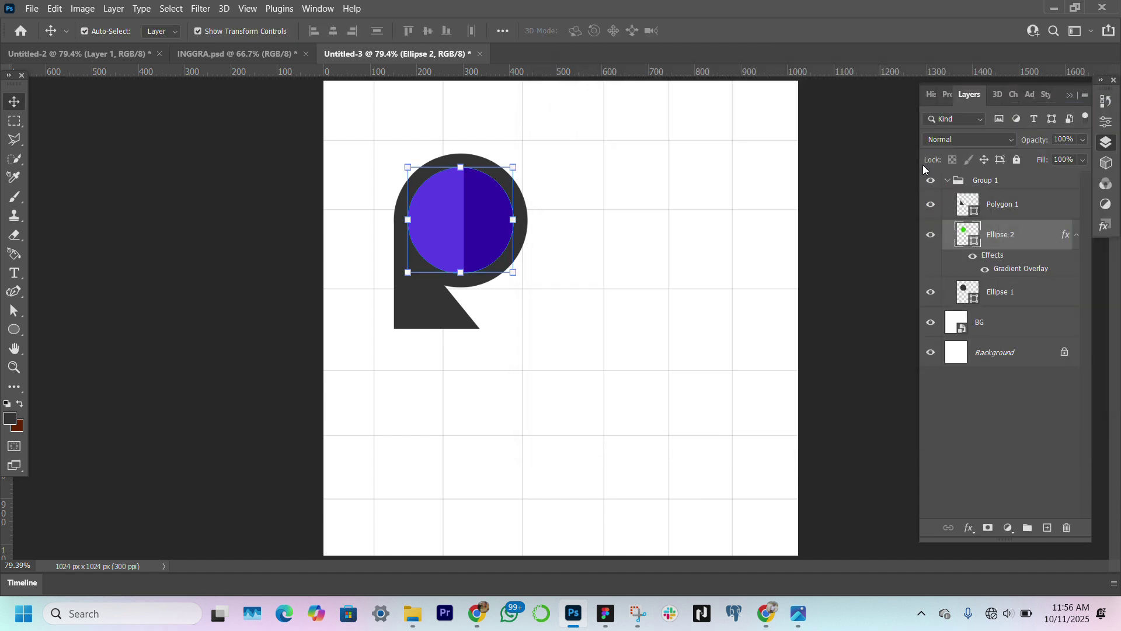
Duplicate the collapsed Group 1 and place the copy beside the original at about X 670.5 px.
left_click(1010, 179)
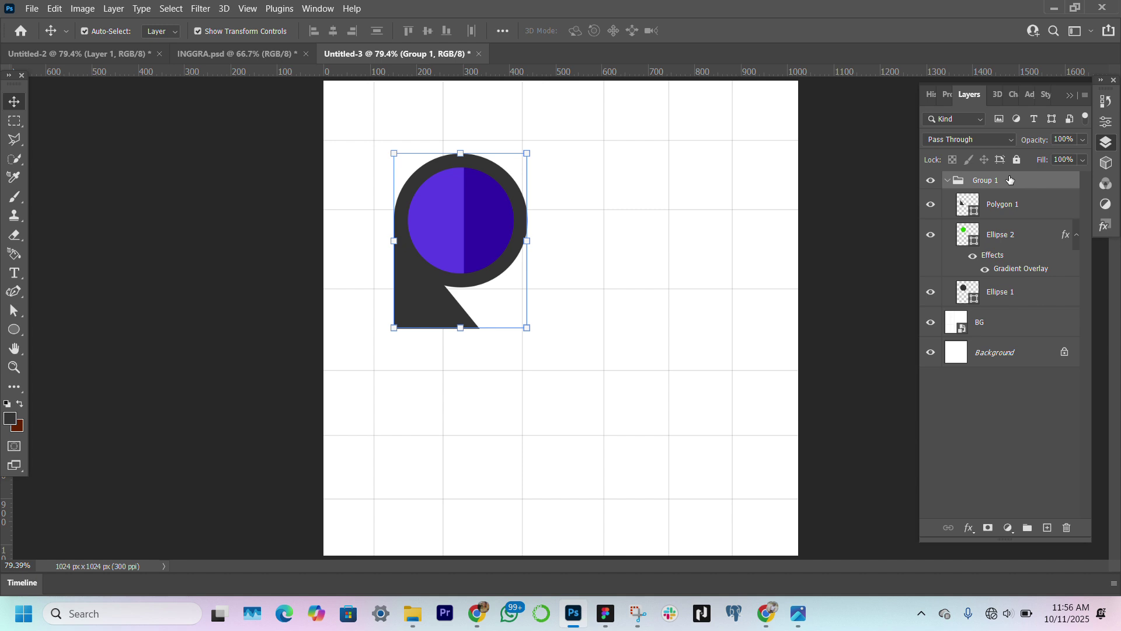
left_click(948, 181)
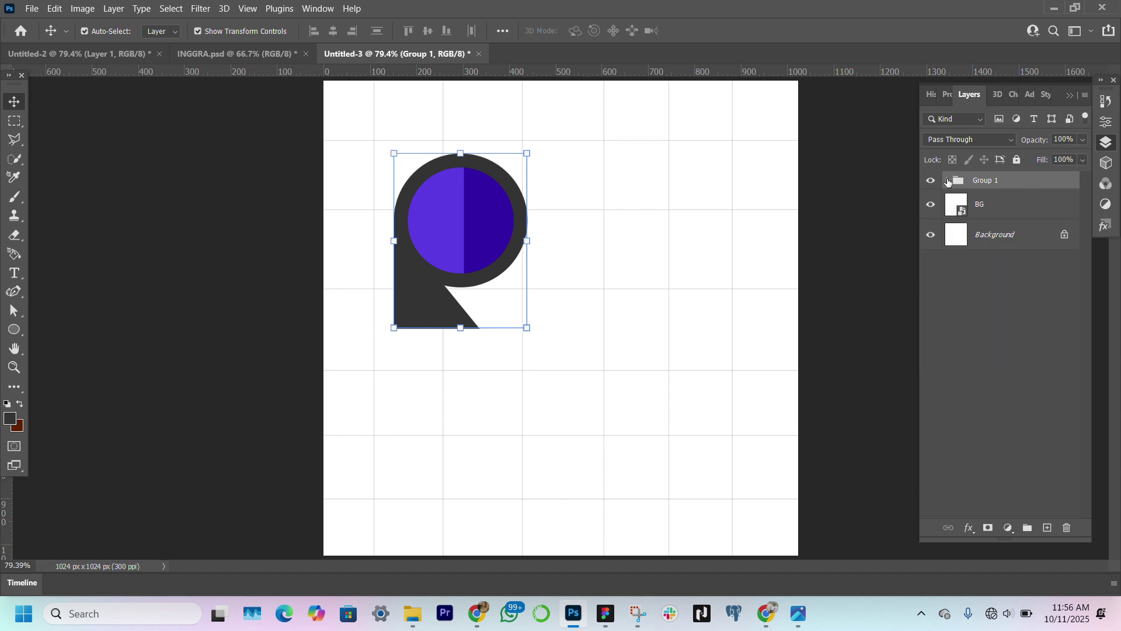
key("ctrl+j")
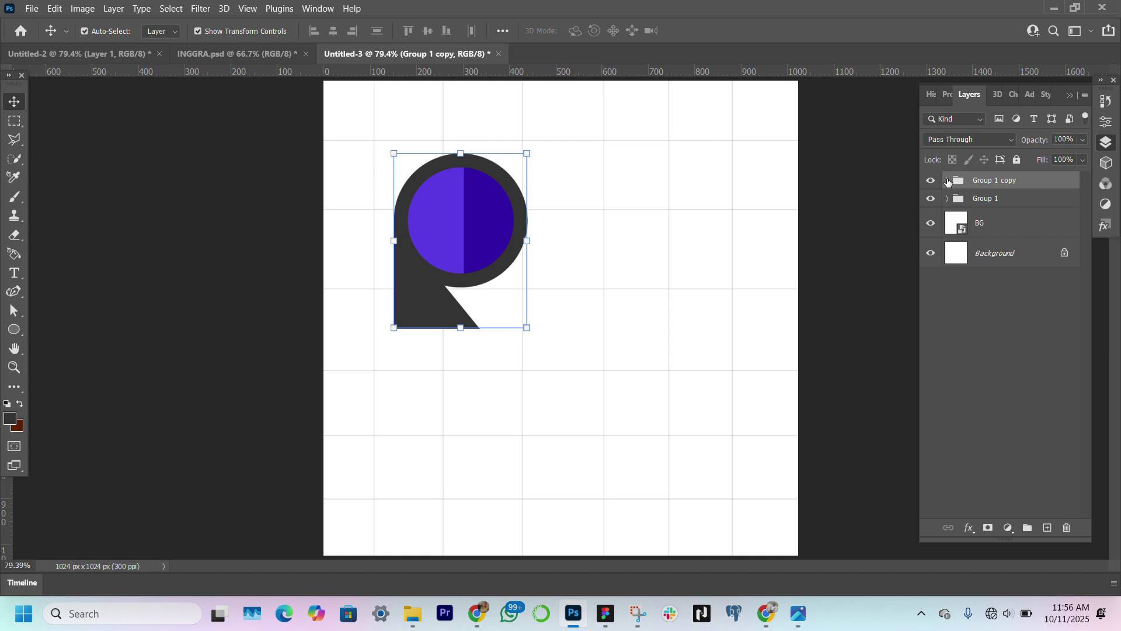
left_click(462, 155)
left_click_drag(467, 233, 638, 237)
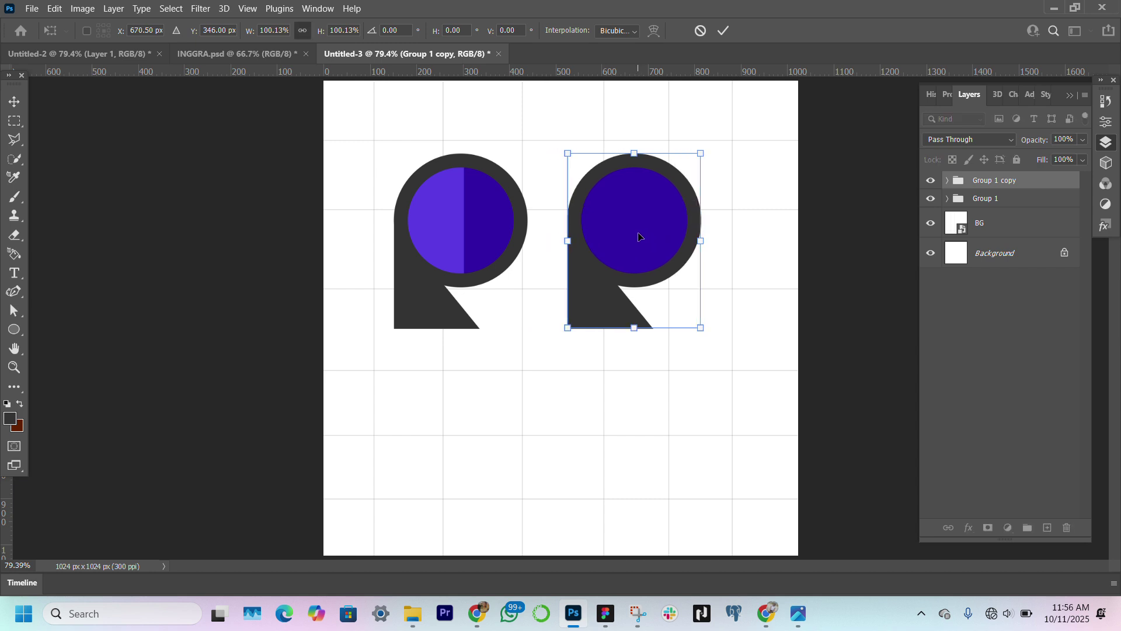
key("Return")
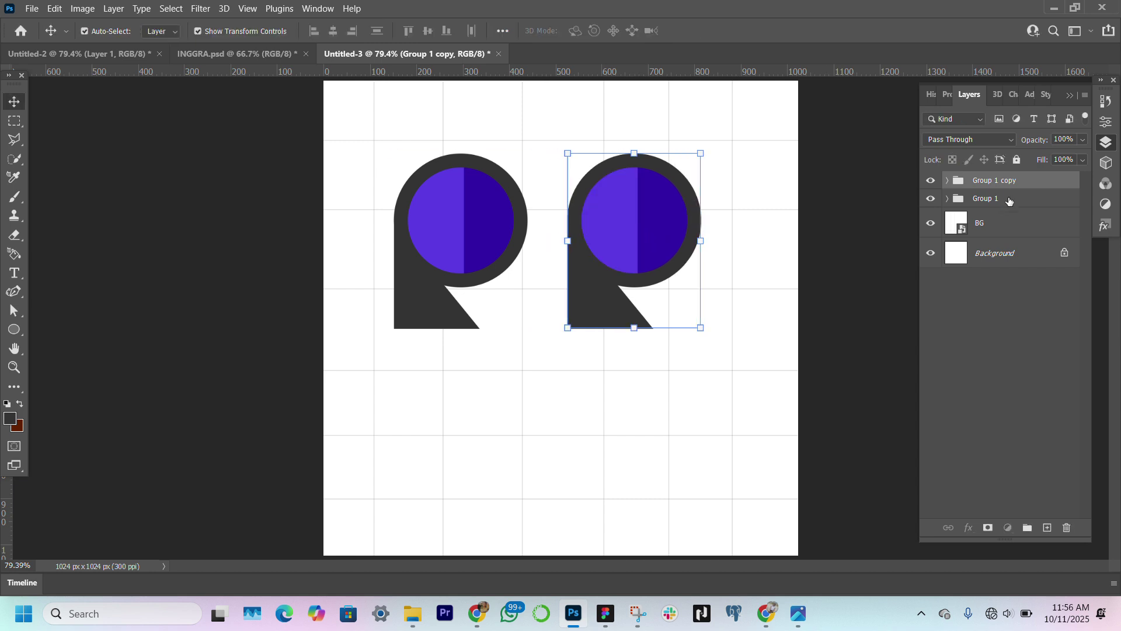
Flip the original Group 1 shape horizontally so it mirrors the copy beside it.
left_click(1005, 198)
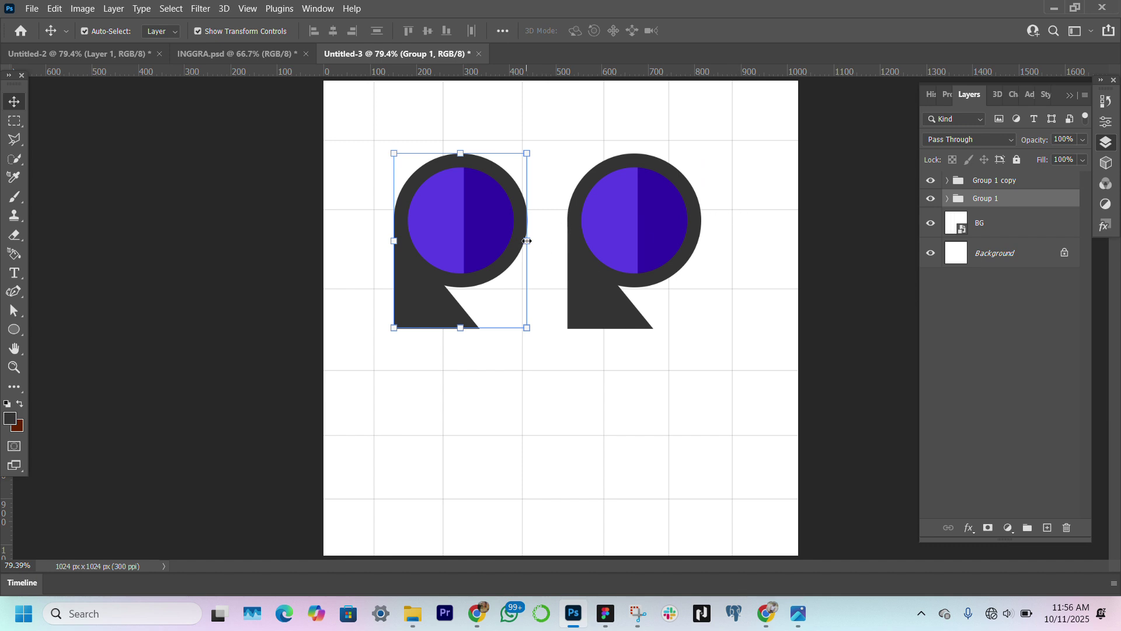
key("ctrl+t")
right_click(502, 244)
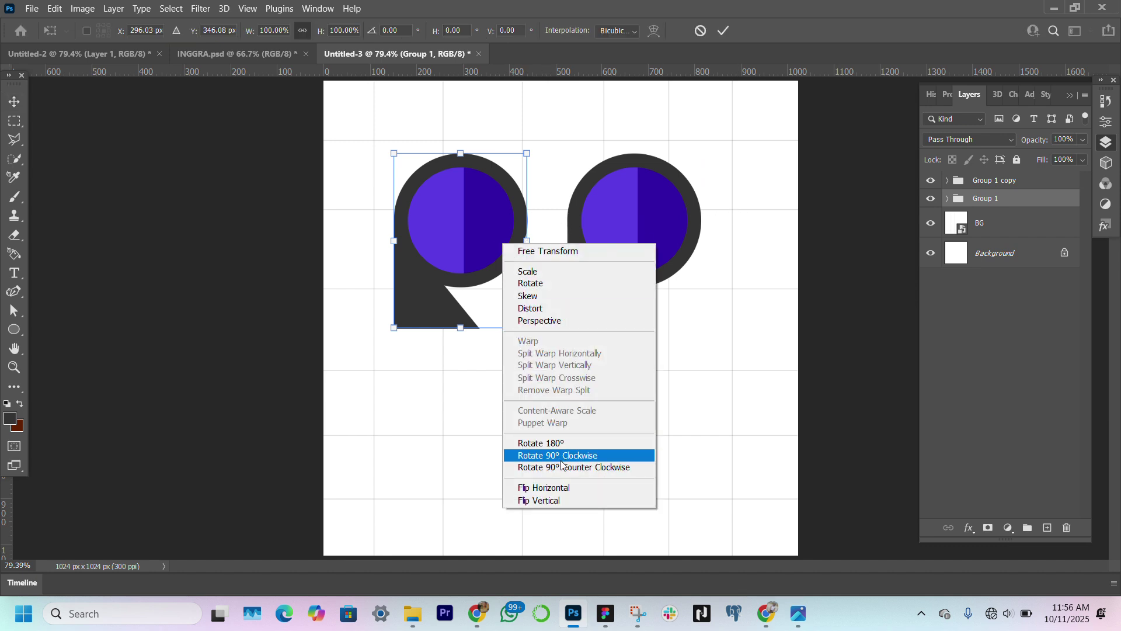
left_click(566, 489)
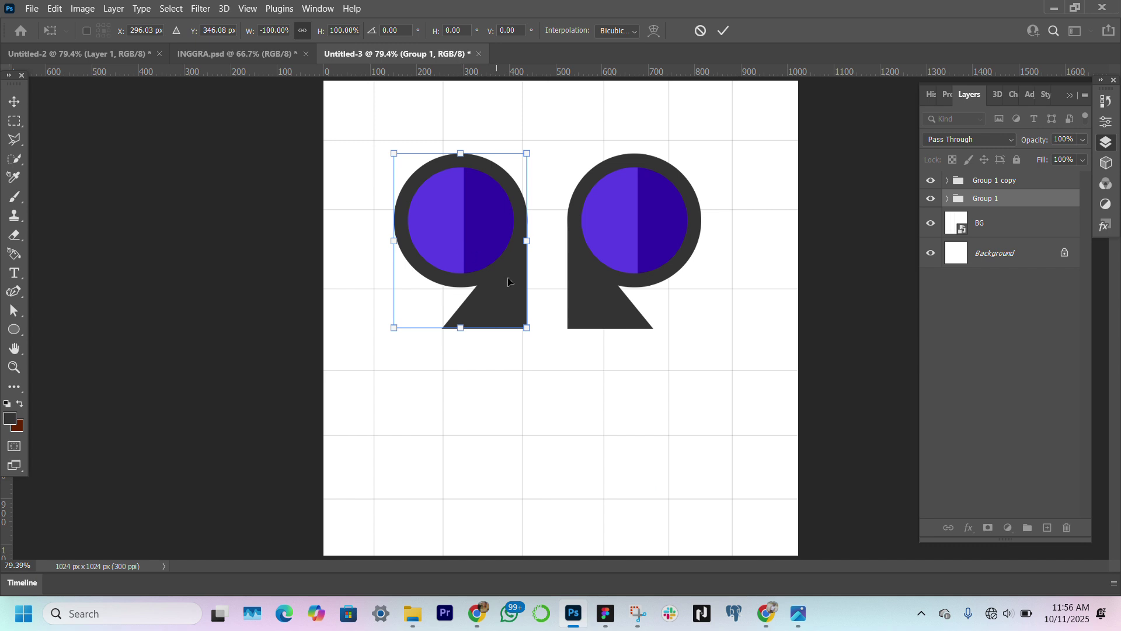
key("Return")
In the copied shape's inner circle Gradient Overlay, move the dark purple color stop to 88% and recolor it dark red with hue 350°.
left_click(625, 244)
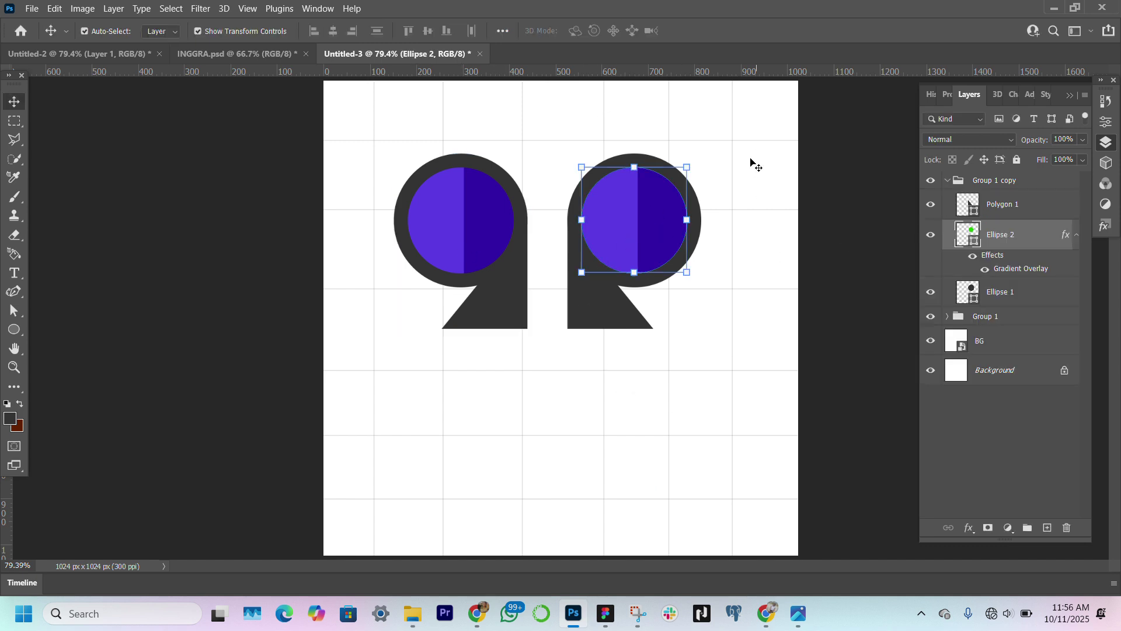
double_click(1010, 268)
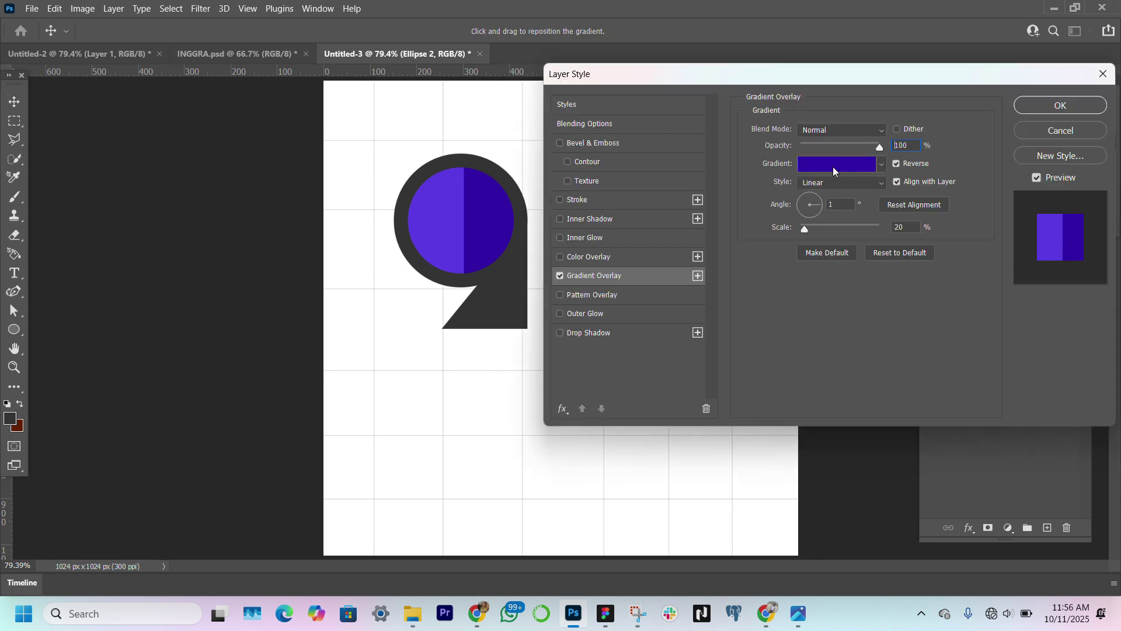
left_click(833, 166)
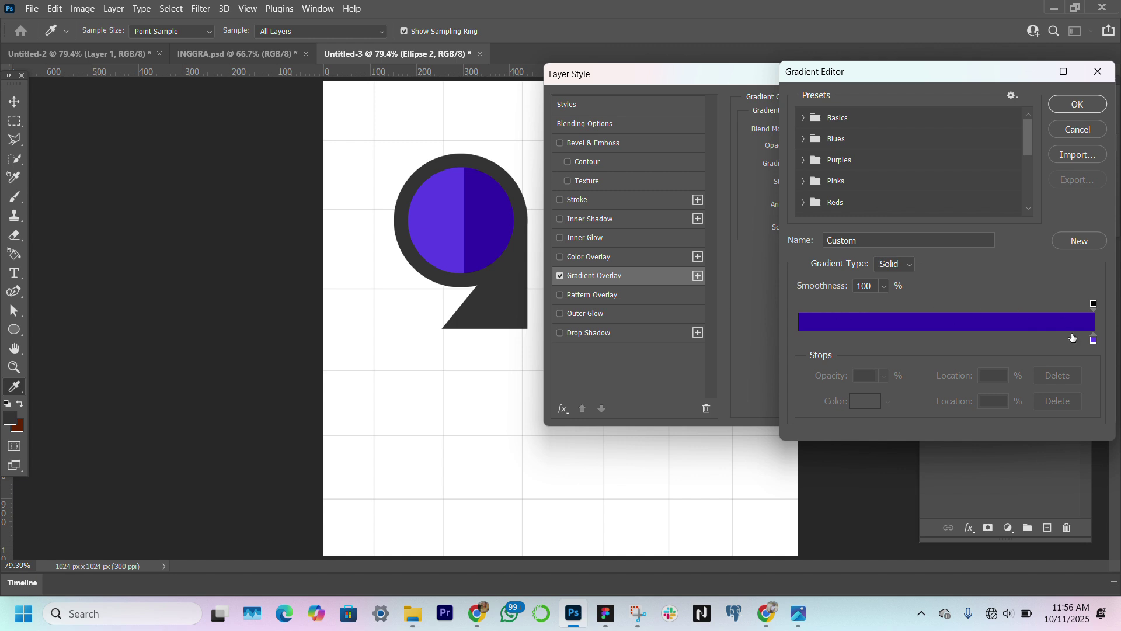
left_click_drag(1096, 344, 1060, 344)
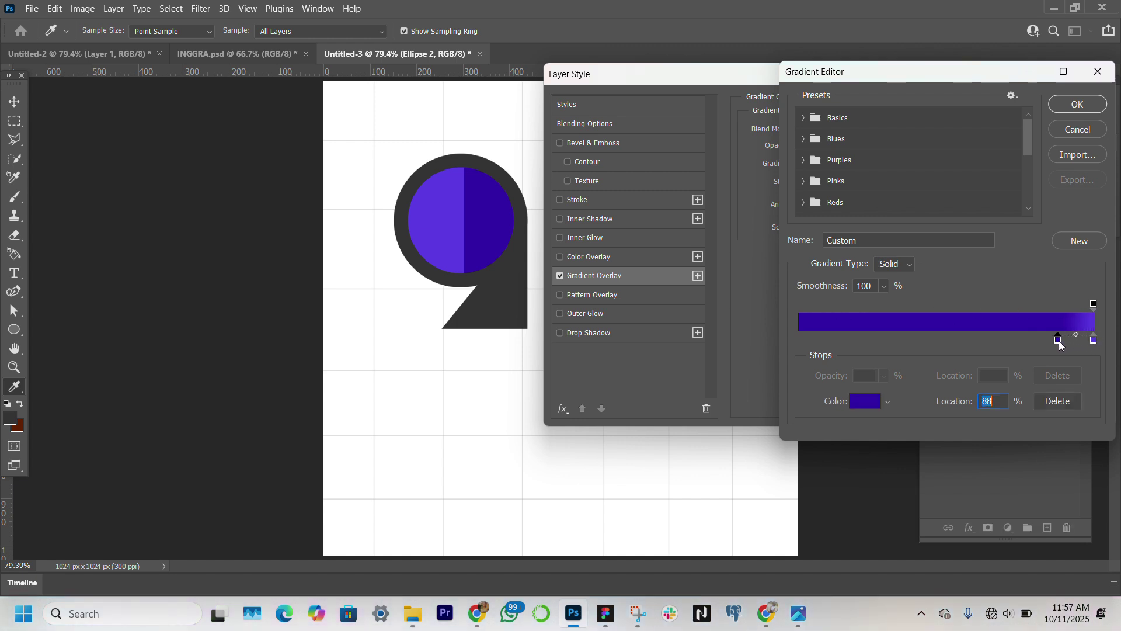
left_click(870, 401)
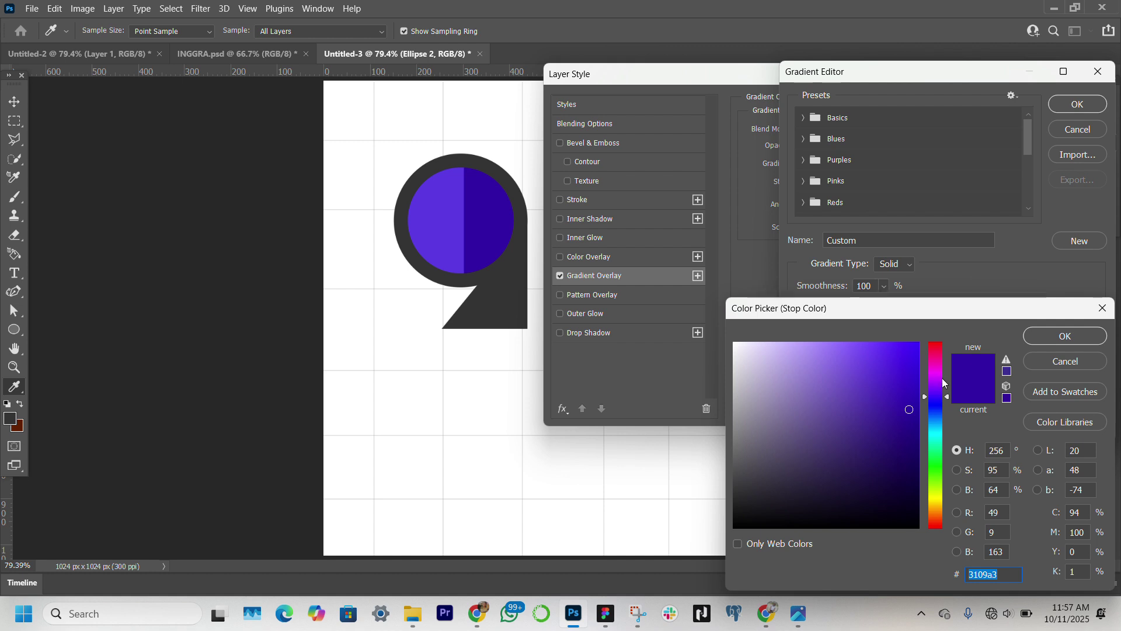
left_click(934, 348)
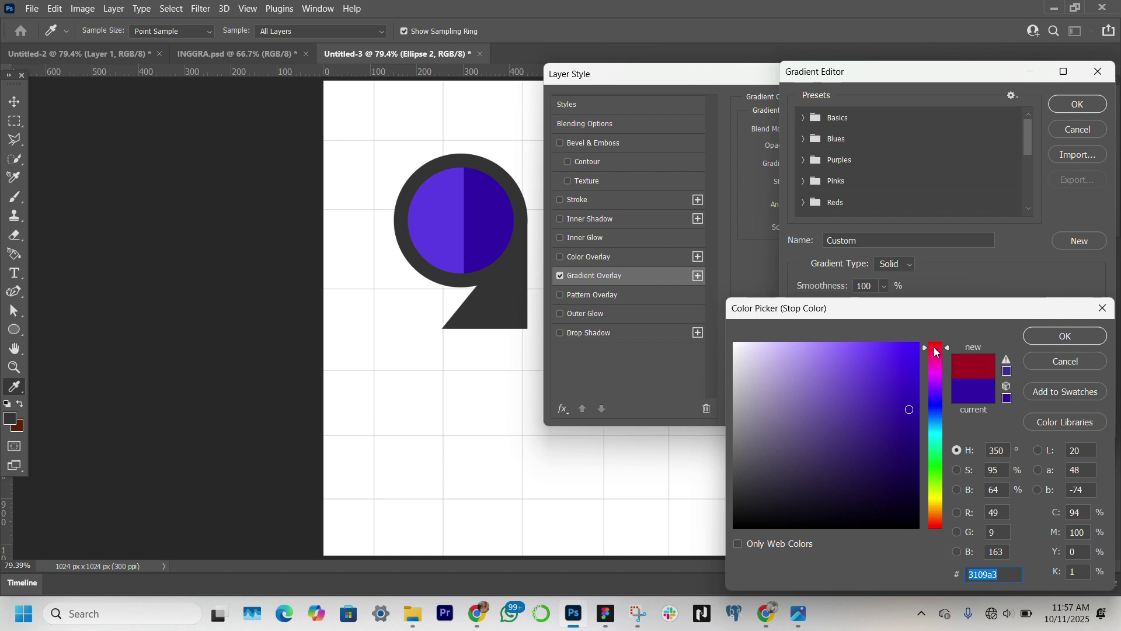
key("Return")
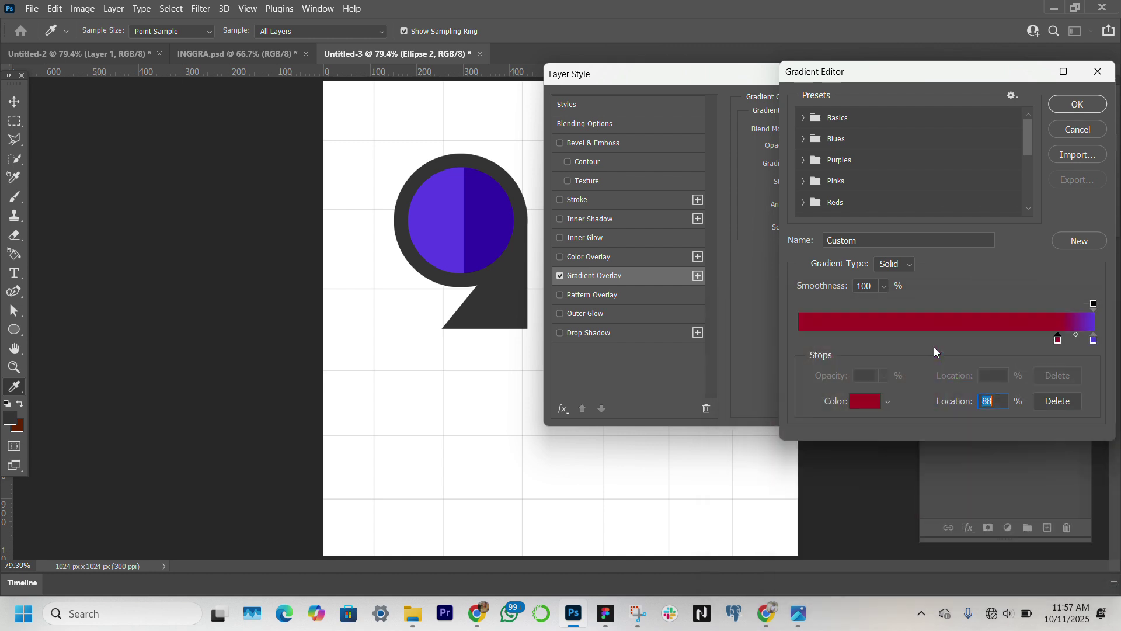
Recolor the gradient's lighter purple stop at 100% to pink, hex e23b66.
left_click(1094, 340)
left_click(866, 401)
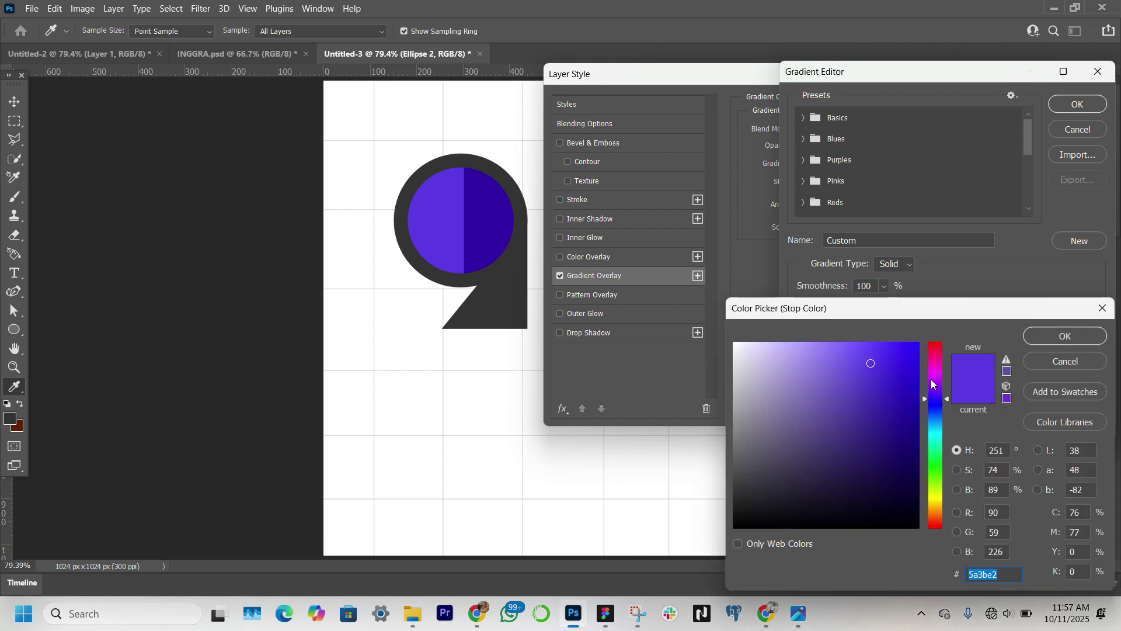
left_click(936, 351)
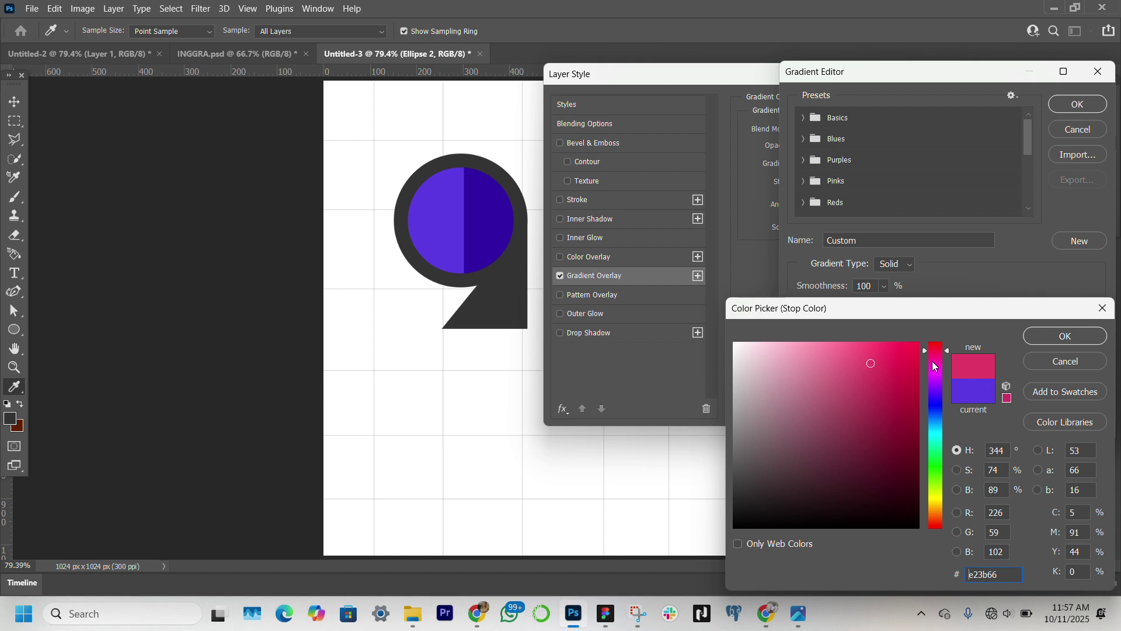
left_click(1062, 337)
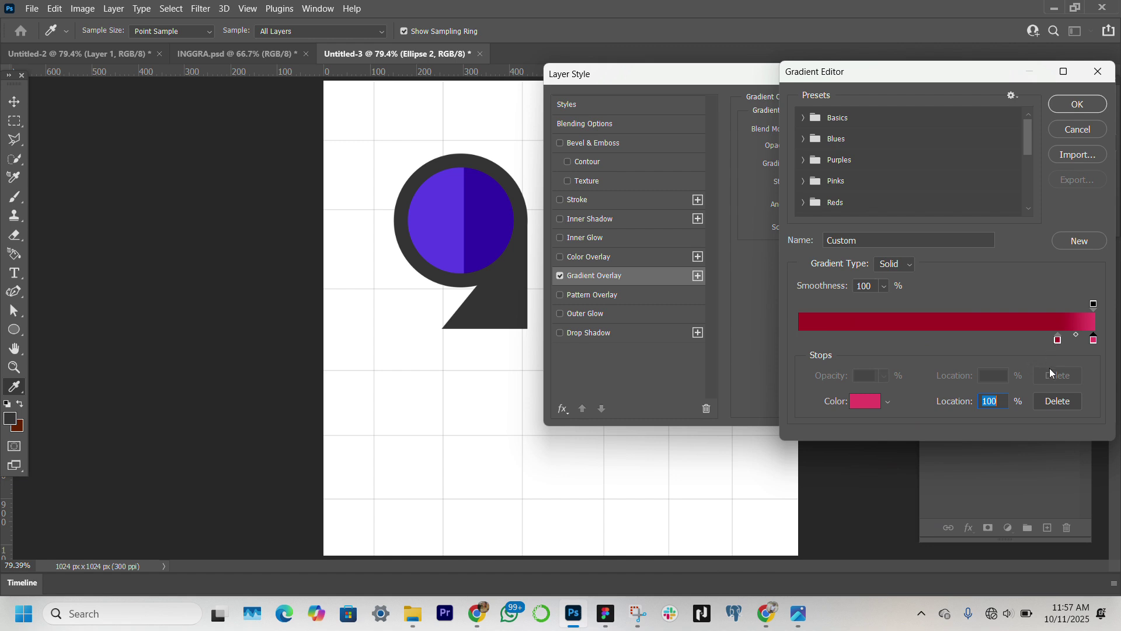
Move the dark red color stop to location 100% for a hard two-tone split and apply the gradient and layer style.
left_click(1059, 340)
left_click_drag(1061, 342, 1097, 350)
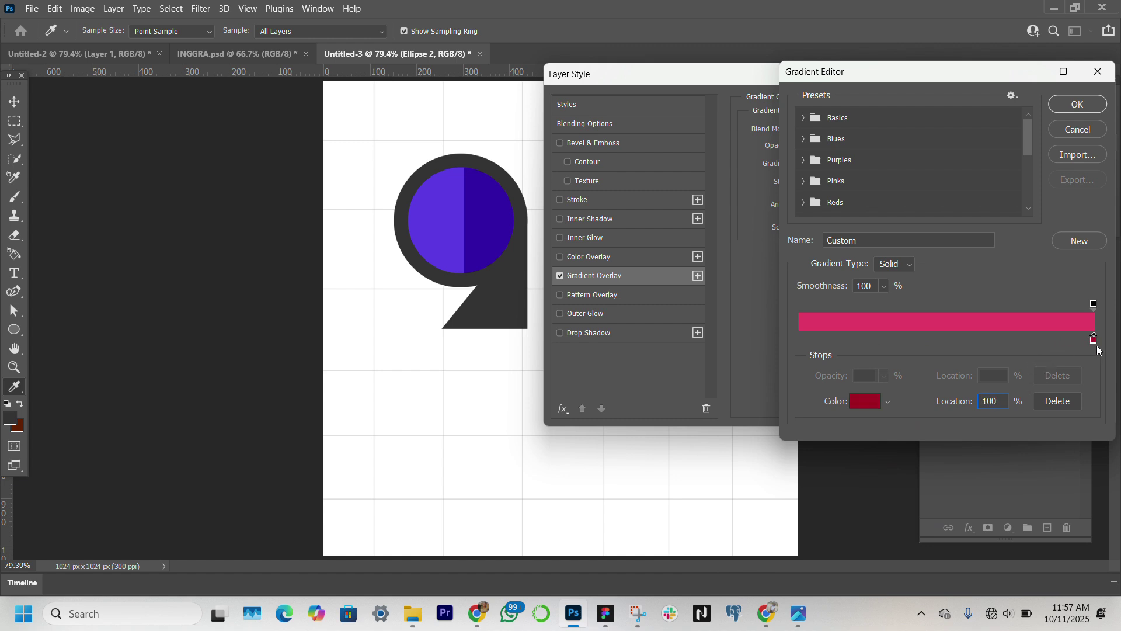
left_click(1096, 349)
mouse_move(1096, 342)
left_mouse_down()
mouse_move(1082, 344)
mouse_move(1098, 345)
left_mouse_up()
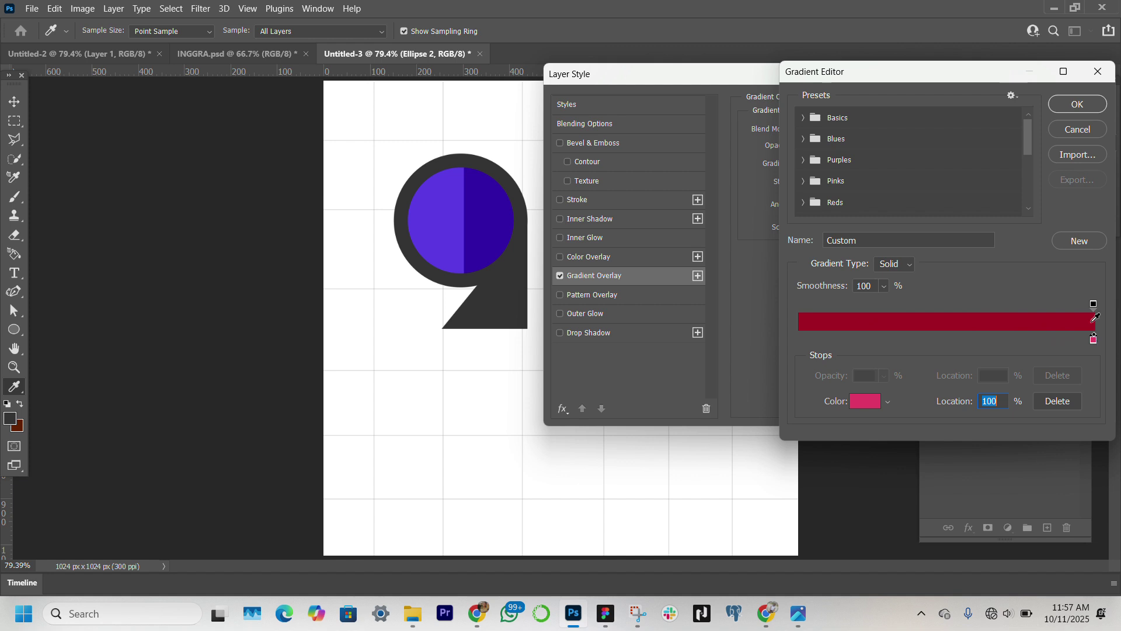
left_click(1067, 106)
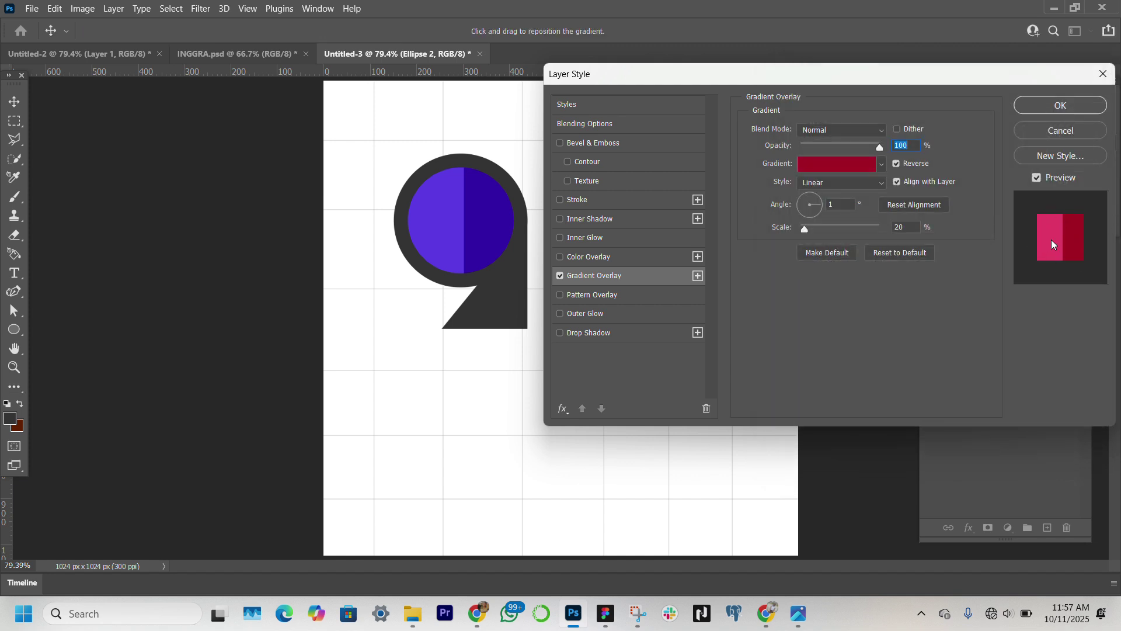
key("Return")
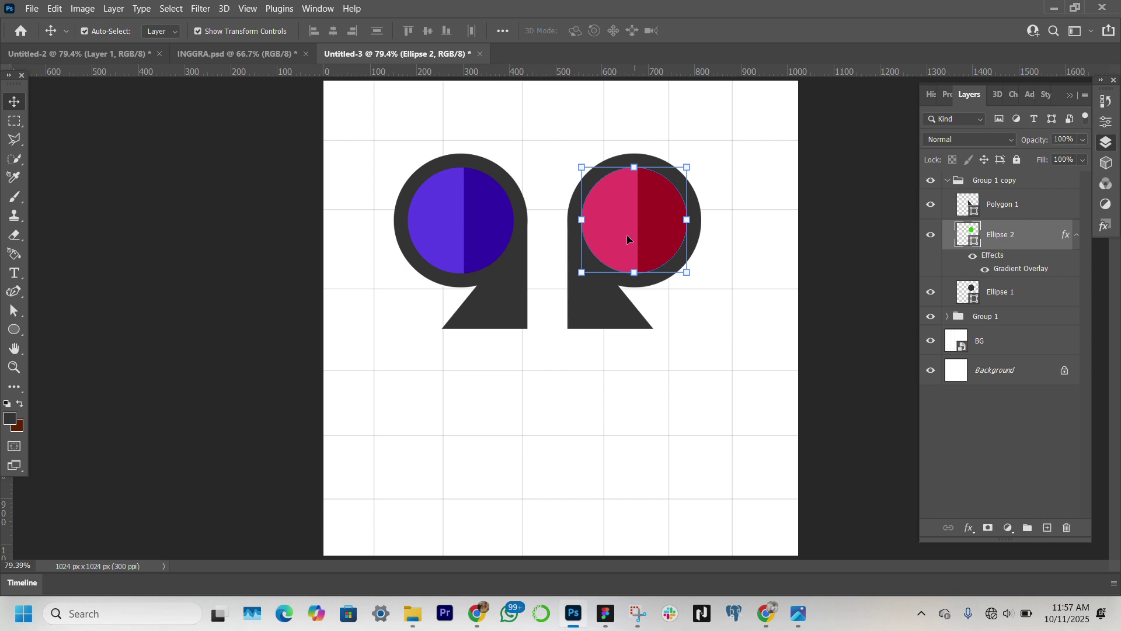
Duplicate the pink-and-red Group 1 copy and place the duplicate directly below it at Y 772 px.
left_click(1009, 186)
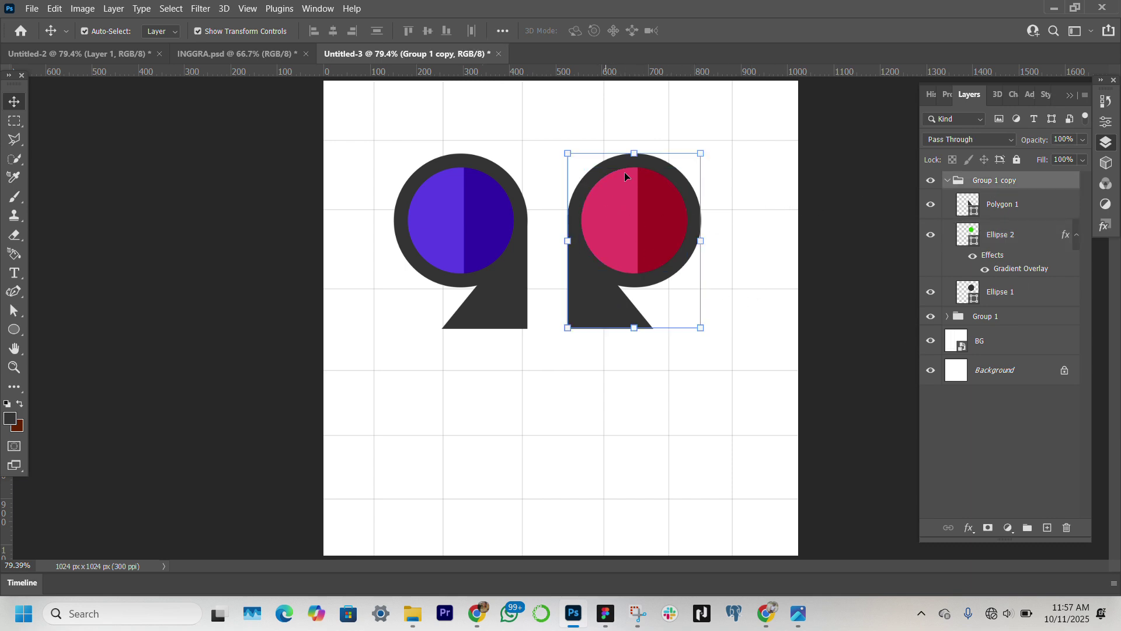
key("ctrl+t")
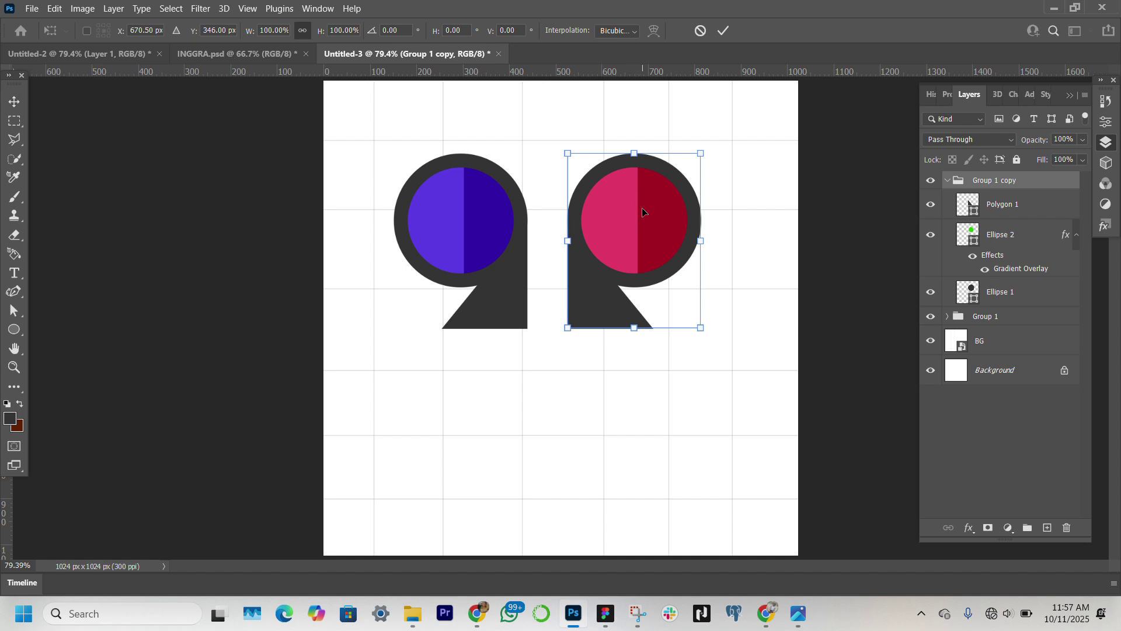
key("Return")
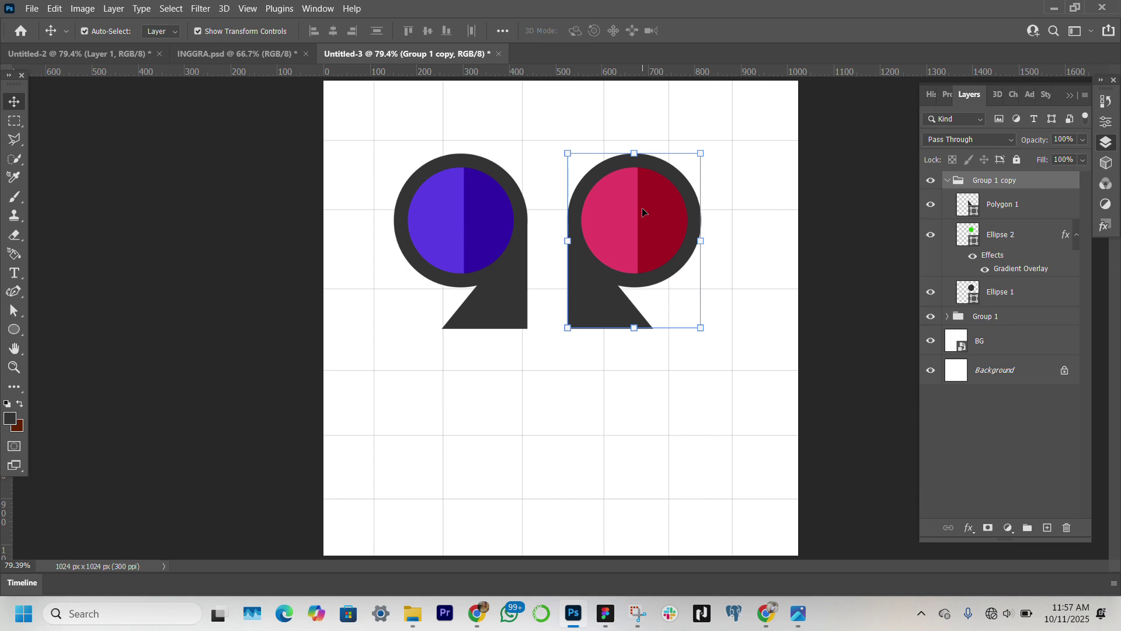
key("ctrl+j")
key("ctrl+t")
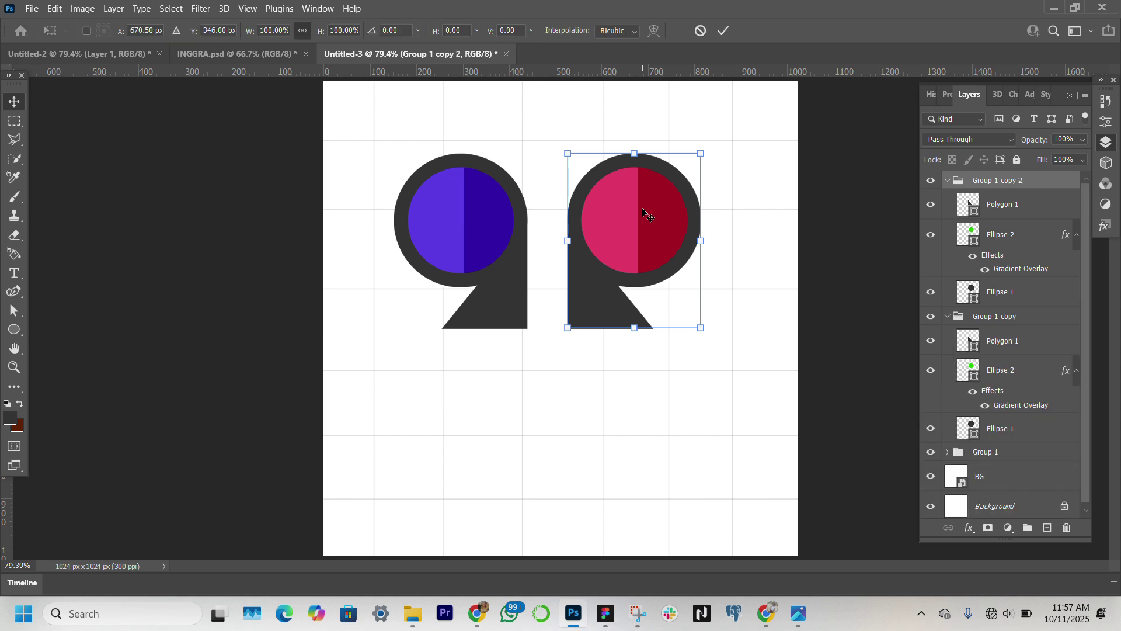
left_click_drag(644, 213, 647, 409)
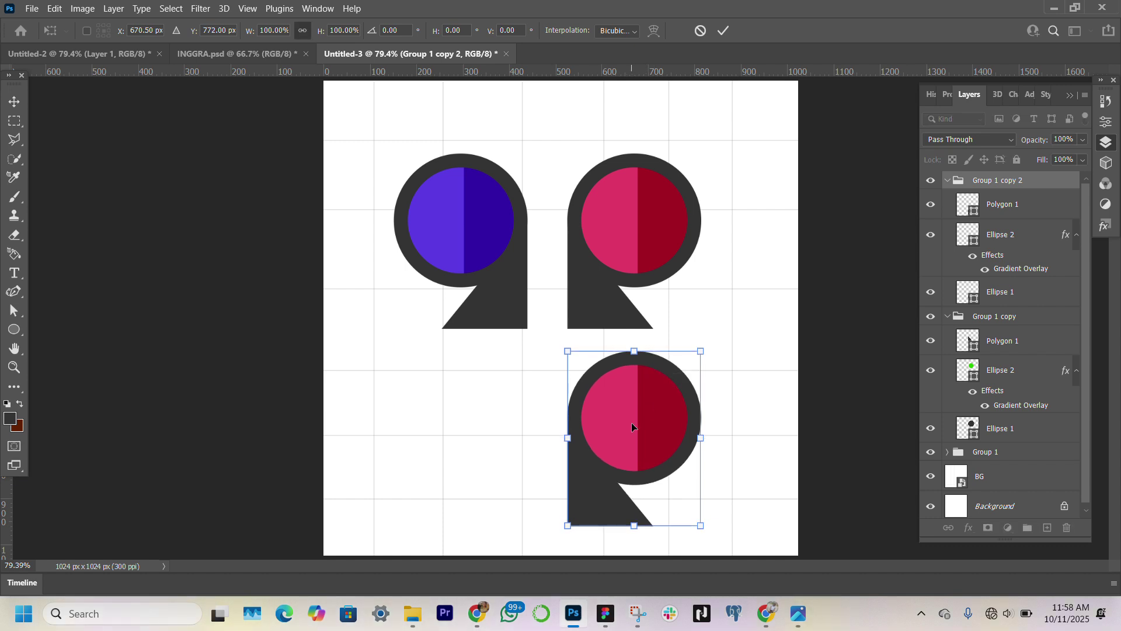
key("Return")
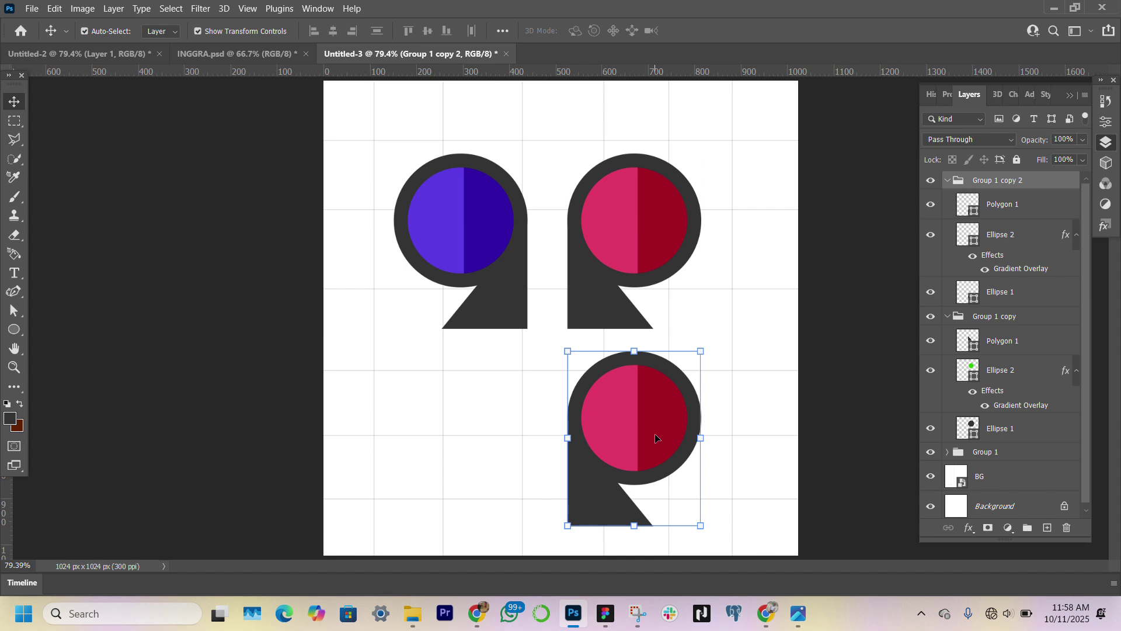
Duplicate the purple Group 1 and place the duplicate directly below it at Y 772 px.
left_click(461, 223)
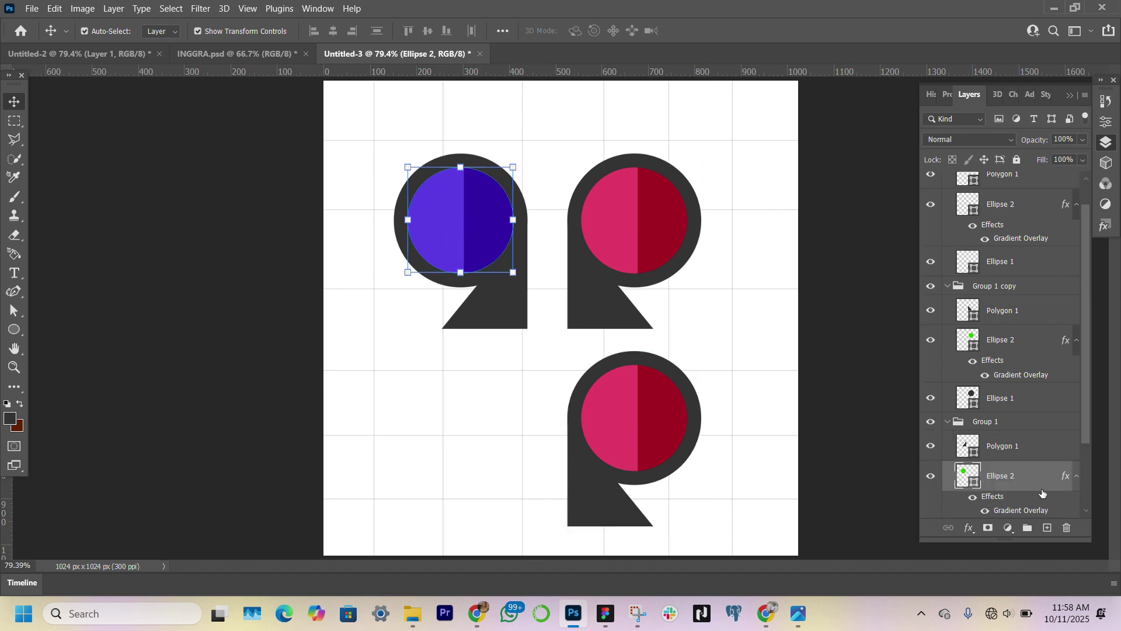
left_click(1017, 424)
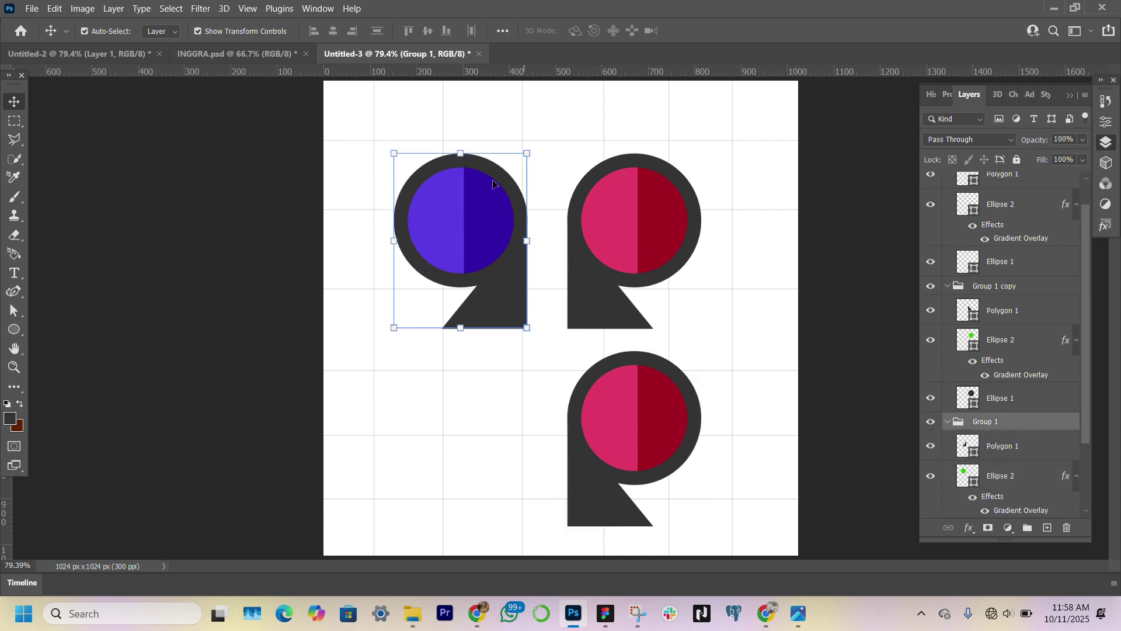
left_click(461, 155)
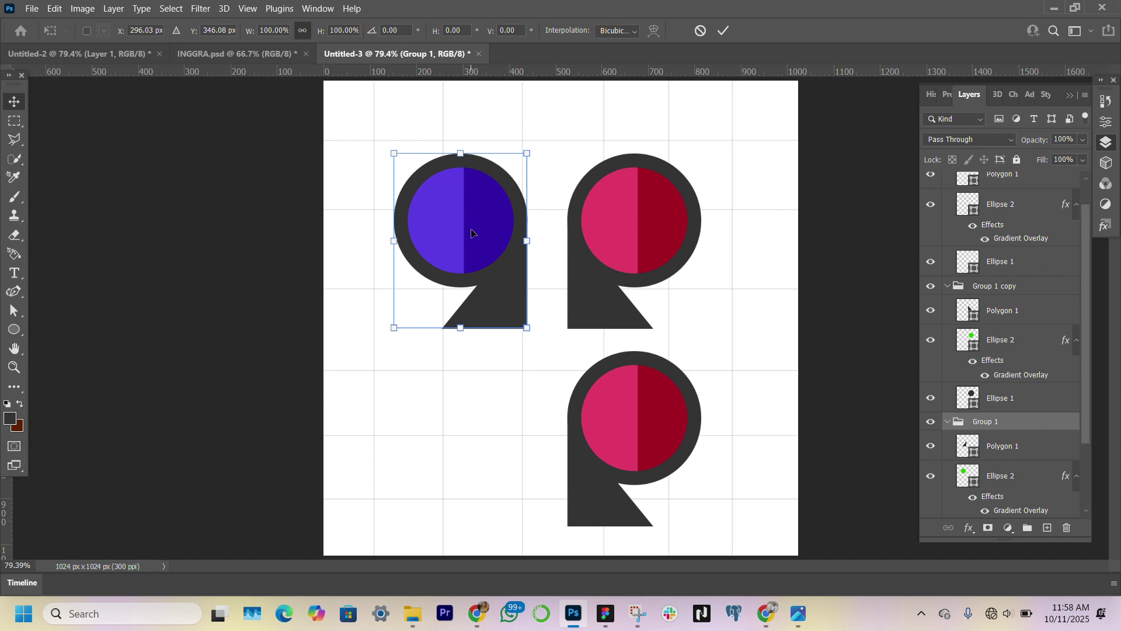
key("Return")
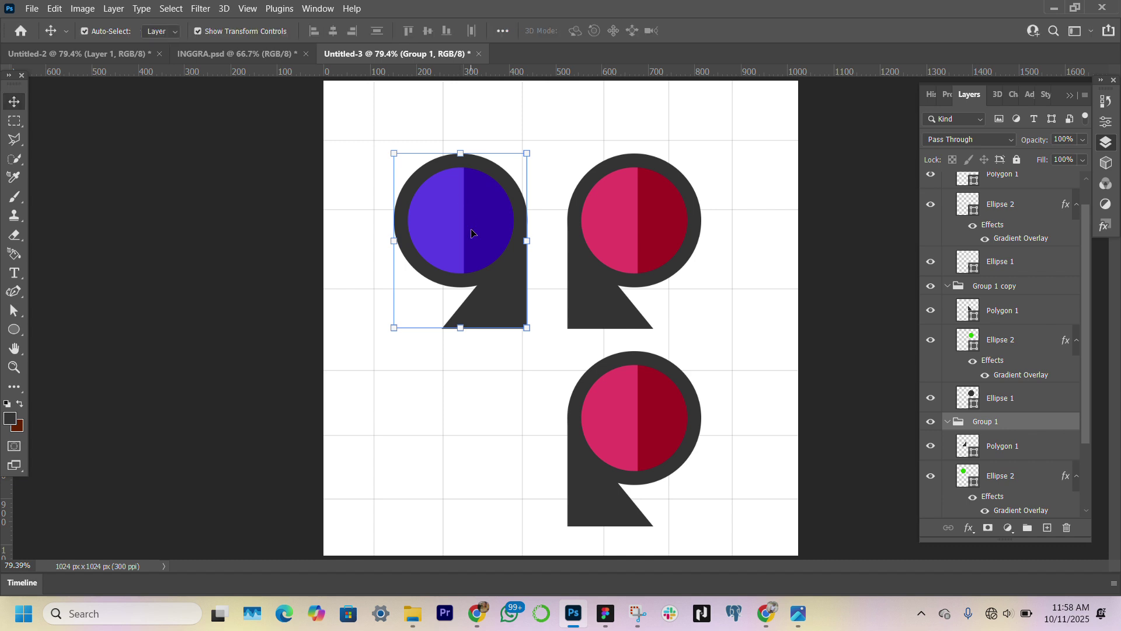
key("ctrl+j")
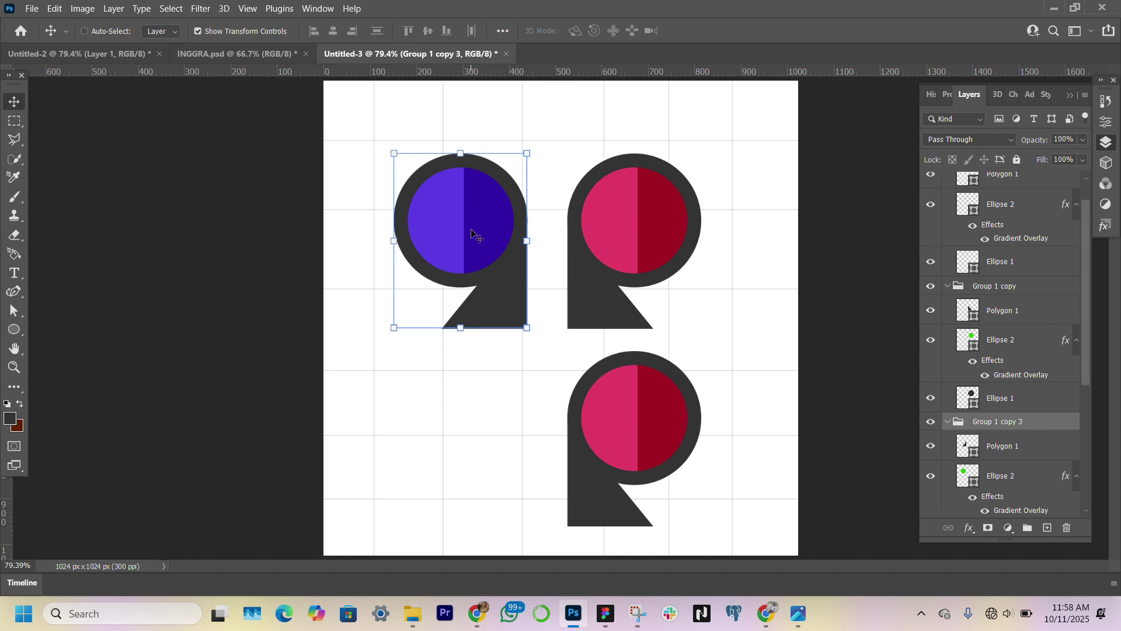
left_click_drag(471, 233, 471, 433)
key("Escape")
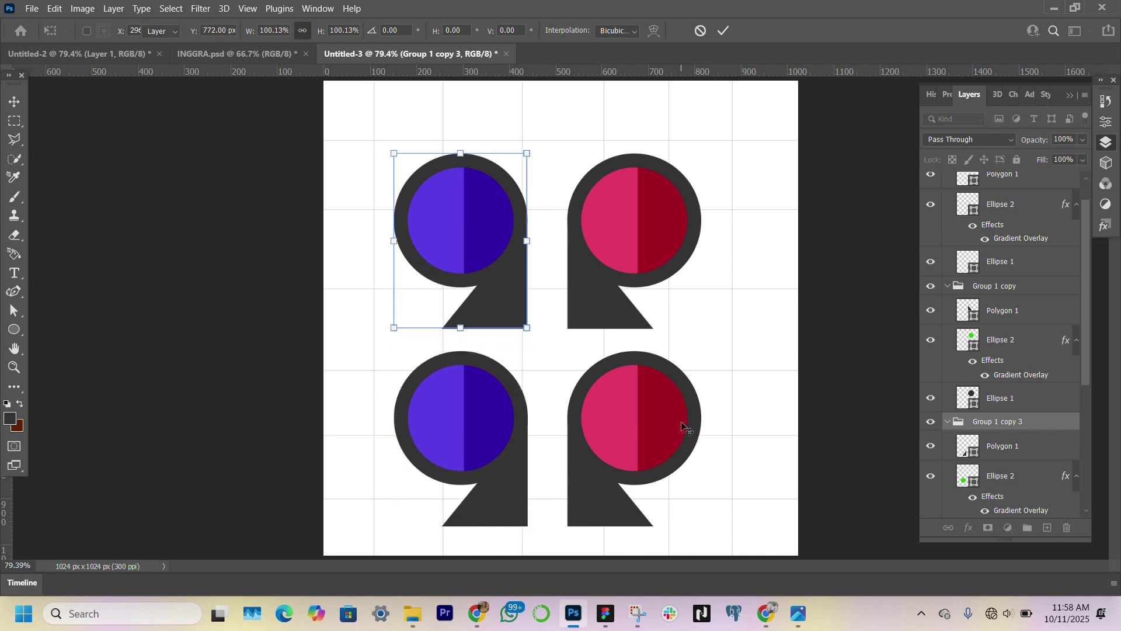
In the lower red circle's Gradient Overlay, move the dark red color stop to 93% and recolor it olive yellow-green.
left_click(681, 423)
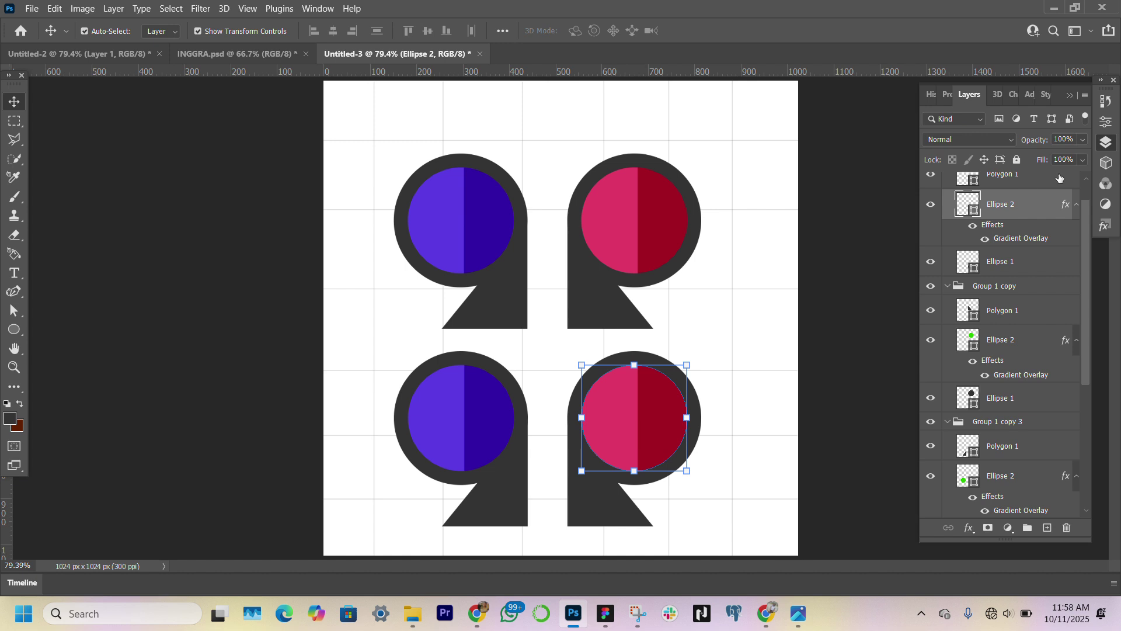
double_click(1030, 239)
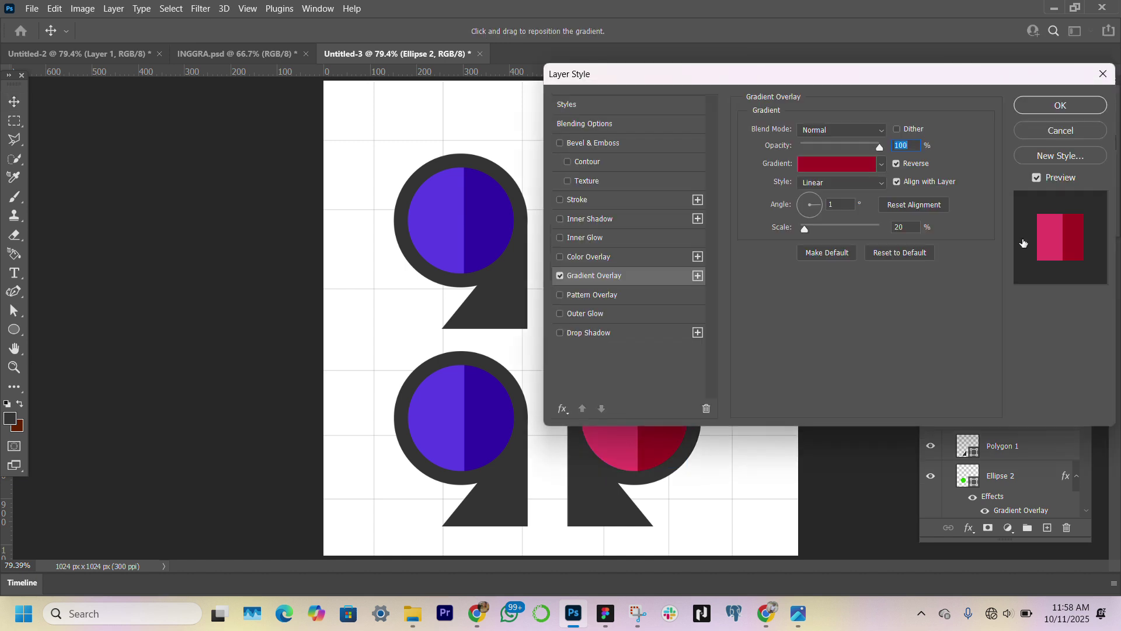
left_click(835, 165)
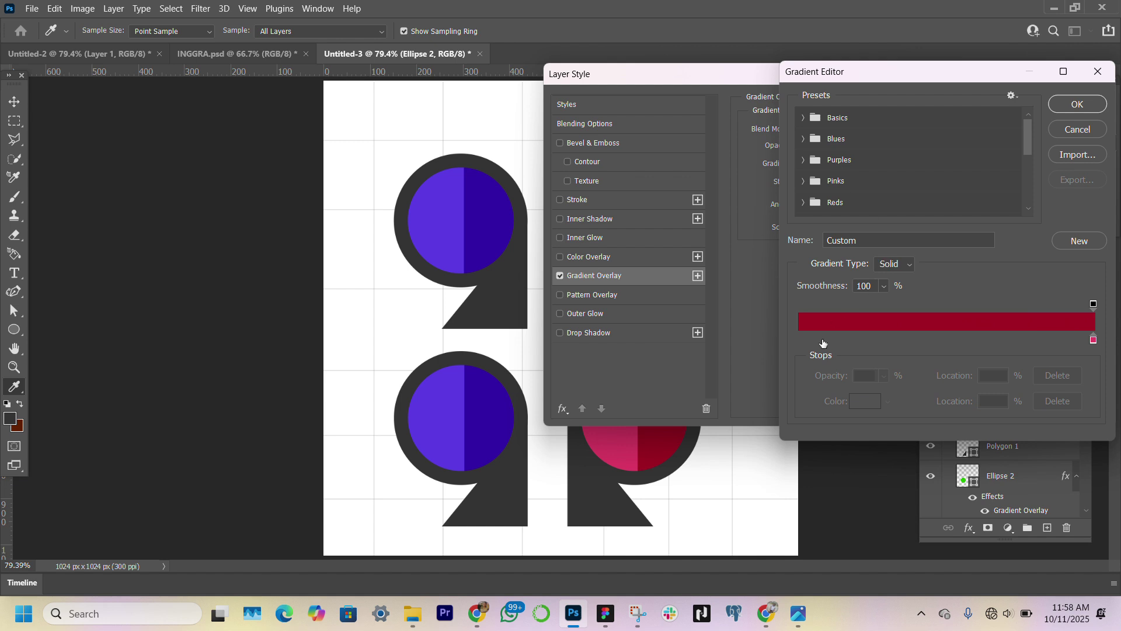
left_click(1090, 340)
left_click_drag(1090, 341, 1077, 343)
left_click(858, 405)
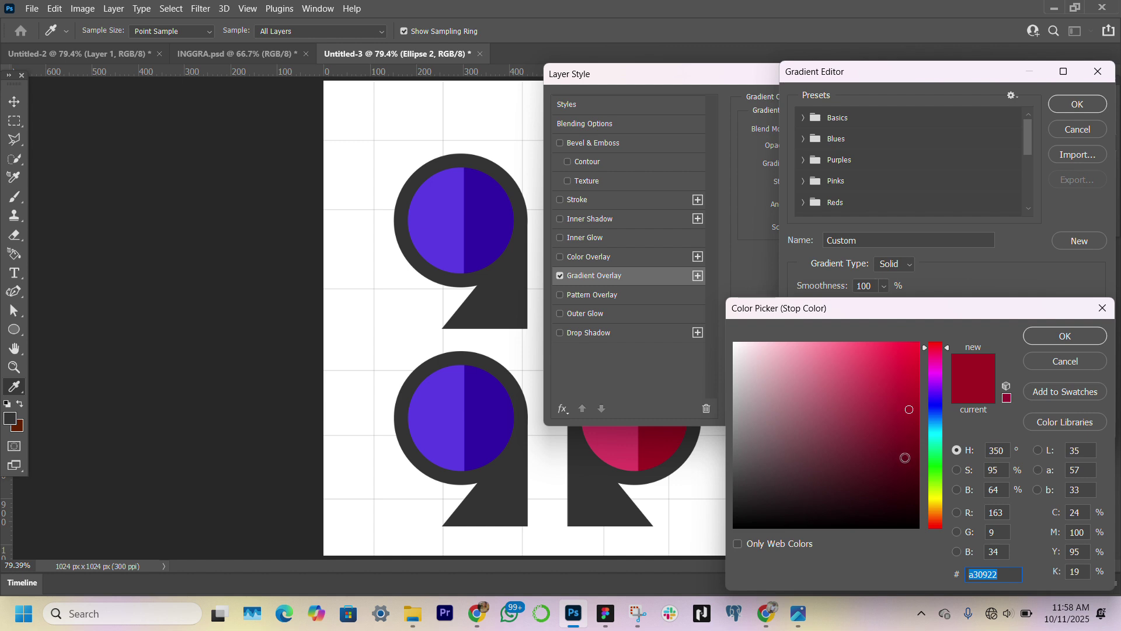
left_click(937, 499)
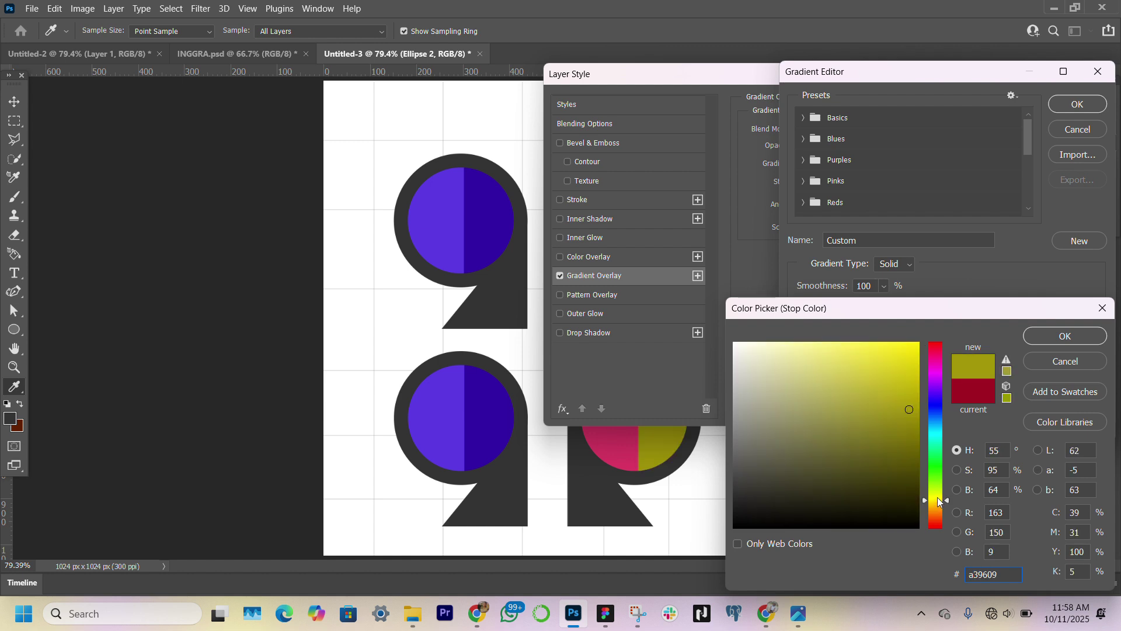
left_click(937, 496)
key("Return")
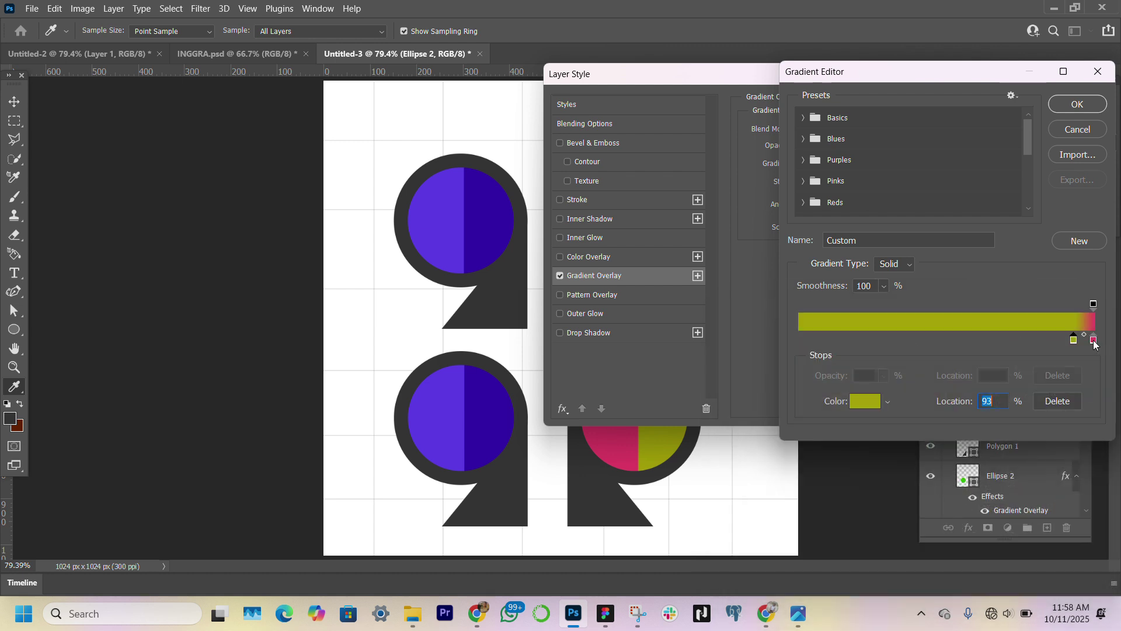
Recolor the pink stop of the lower red-and-olive circle's gradient to yellow e2d83b and accept the gradient.
left_click(1093, 341)
left_click(864, 400)
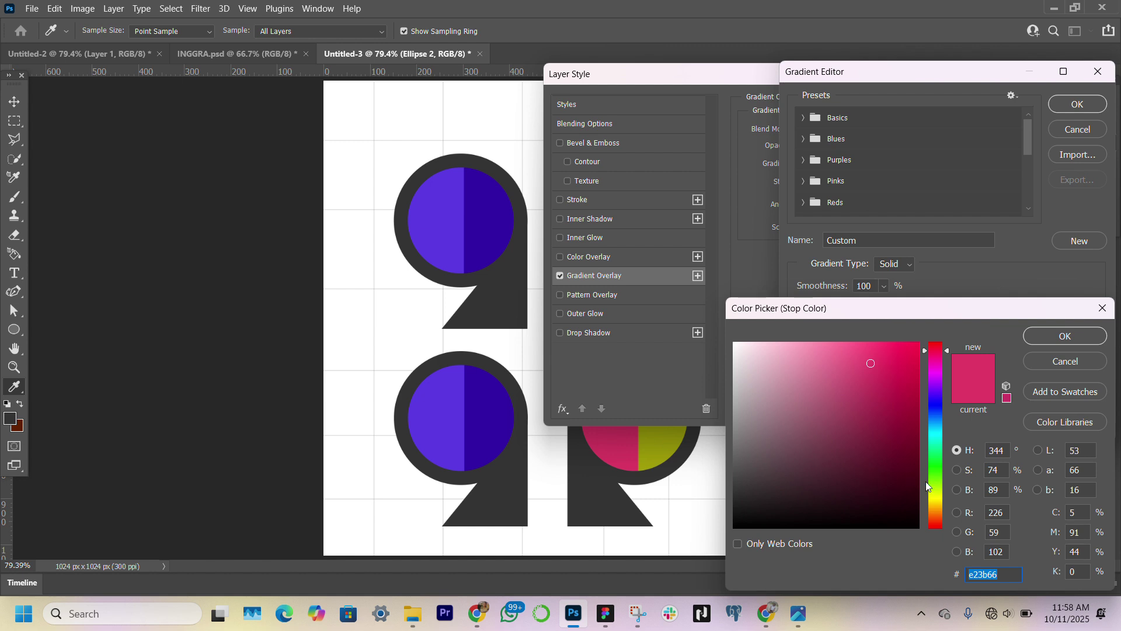
left_click(938, 498)
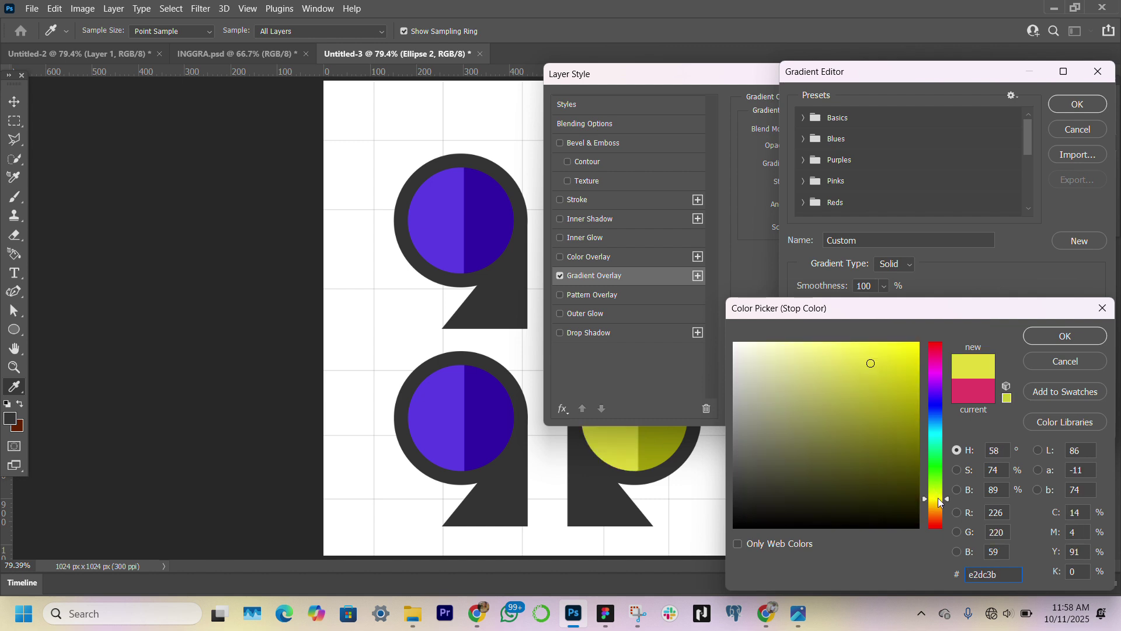
left_click_drag(938, 499, 938, 496)
key("ctrl+a")
left_click(938, 500)
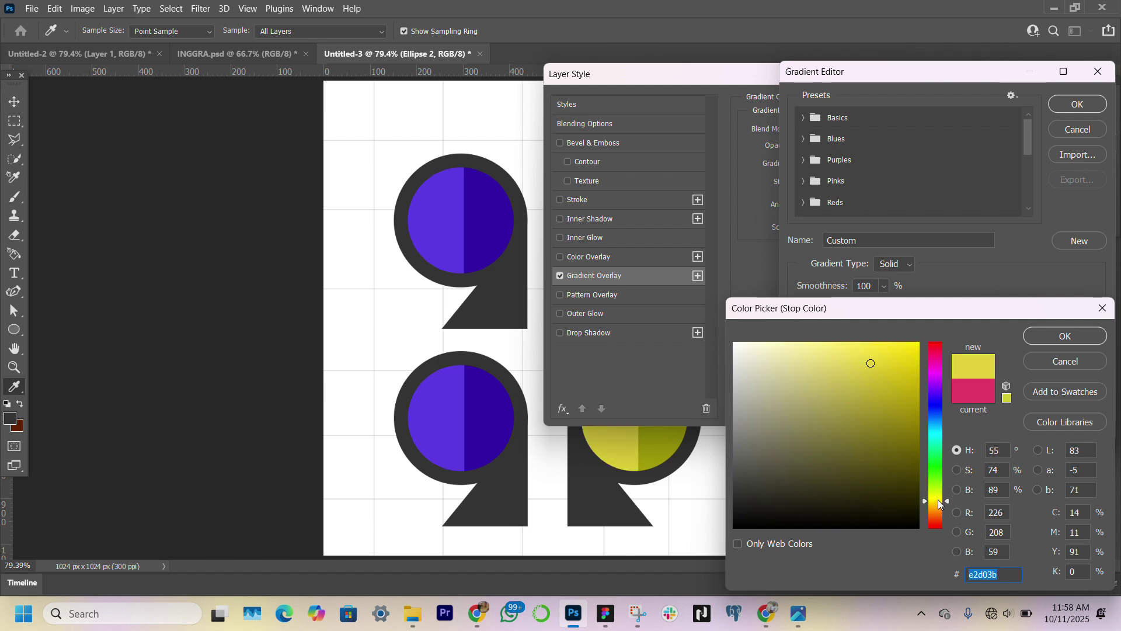
left_click(938, 499)
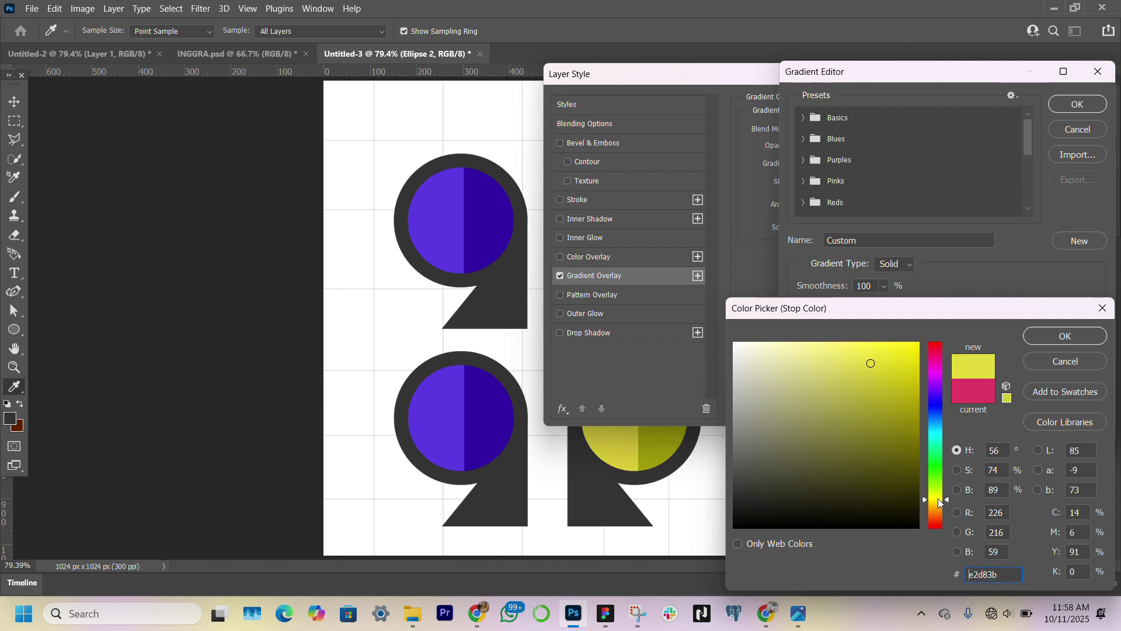
left_click(1049, 342)
key("Return")
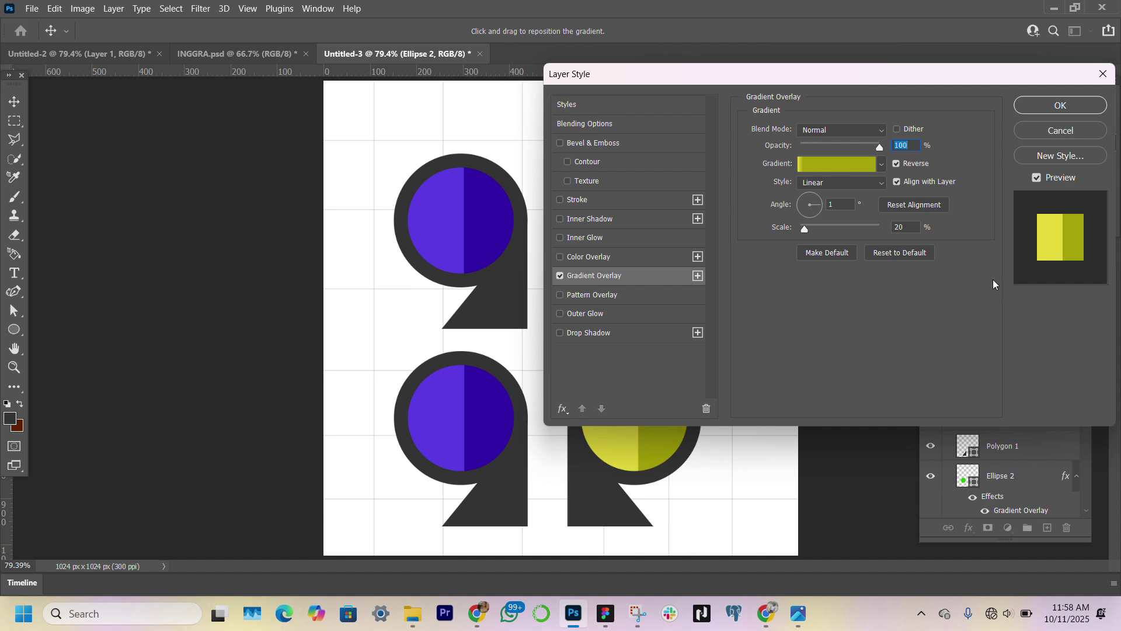
Move the olive color stop to location 100% for a hard two-tone split and apply the gradient and layer style.
left_click(853, 158)
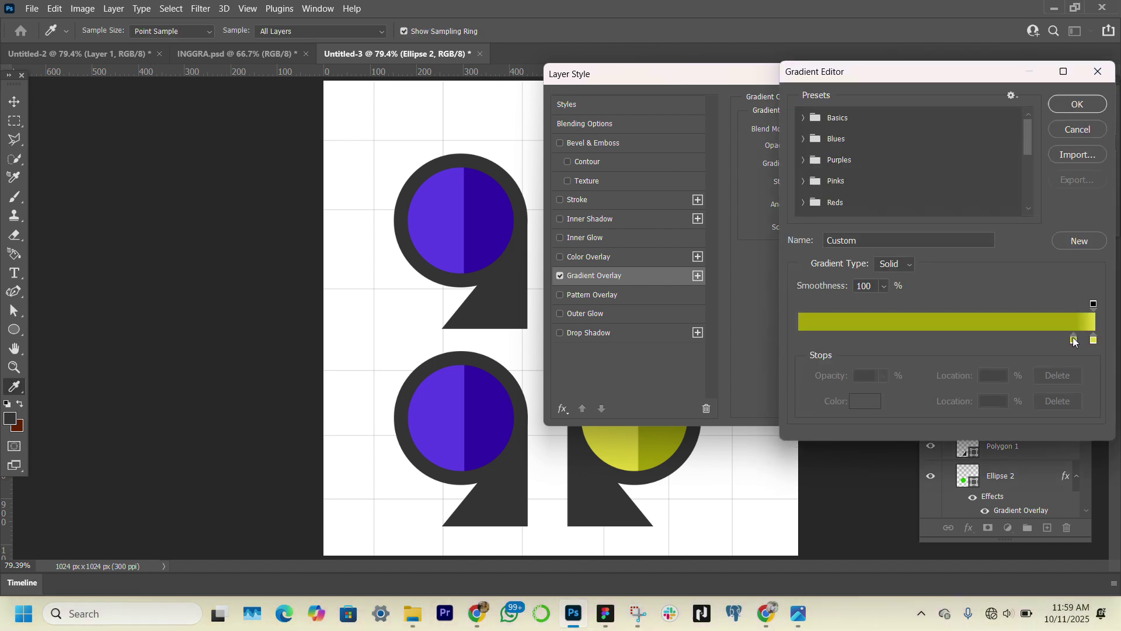
left_click_drag(1073, 340, 1093, 341)
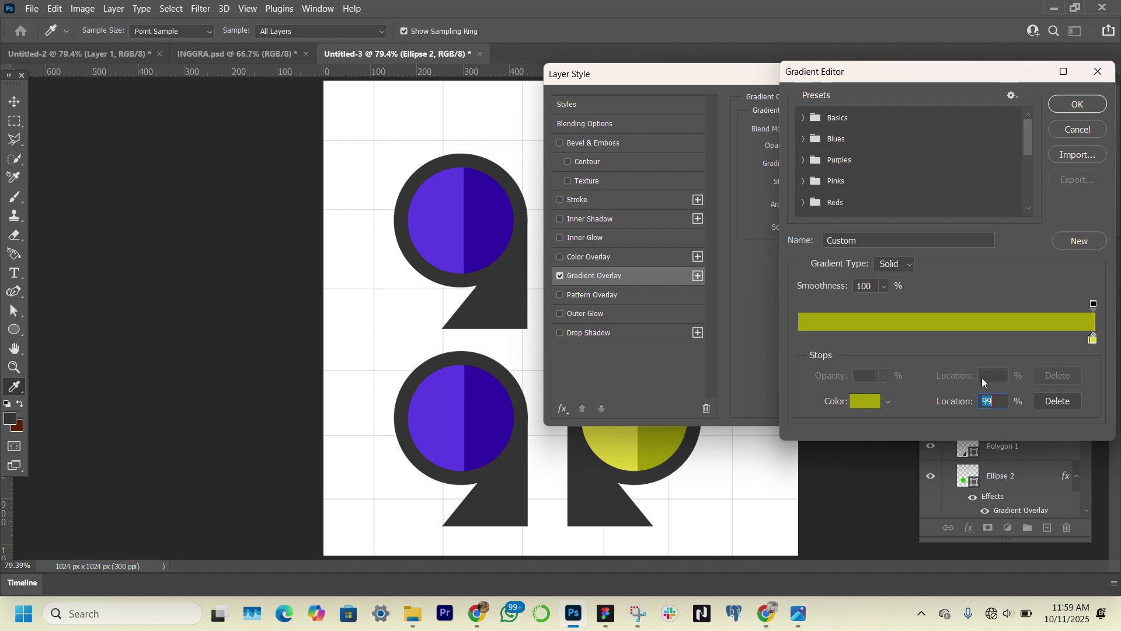
left_click_drag(958, 404, 970, 401)
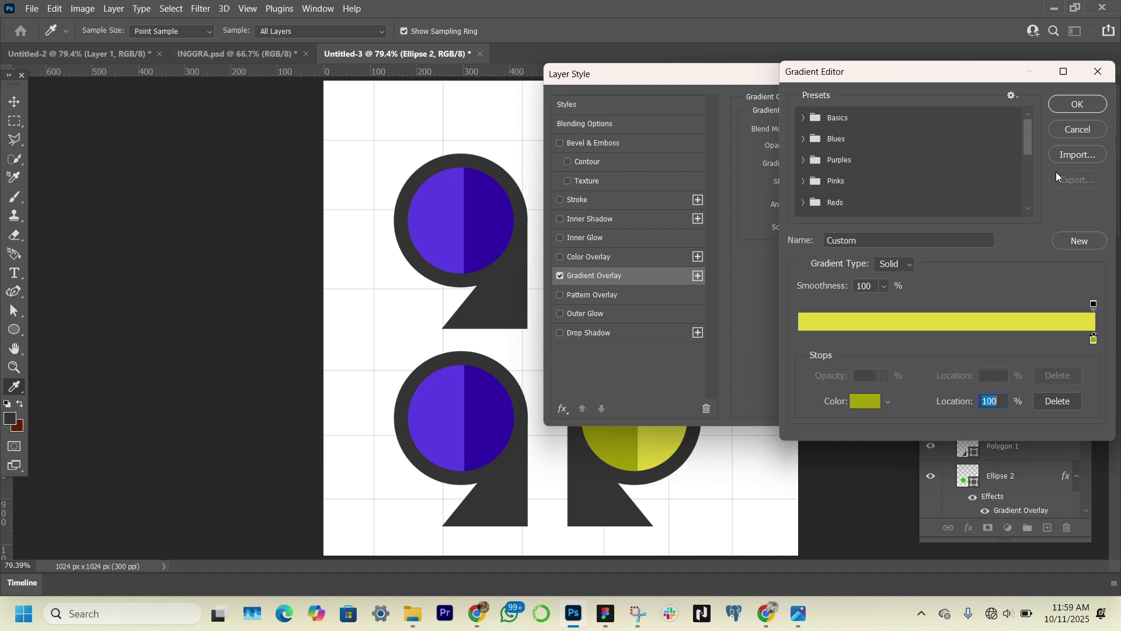
left_click(1069, 101)
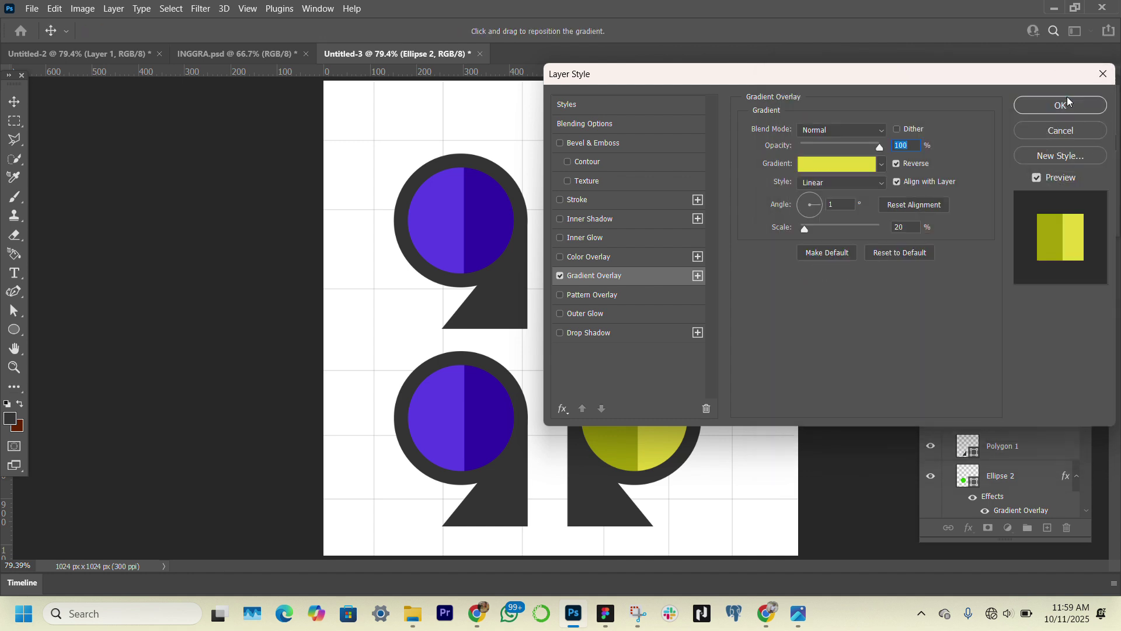
left_click(1068, 101)
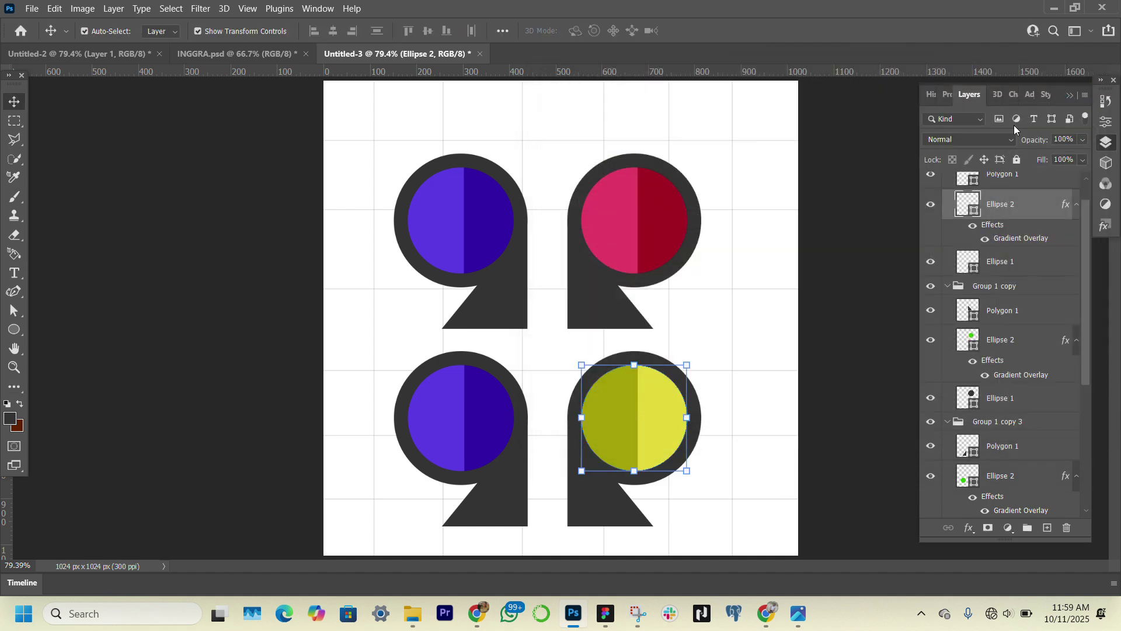
In the lower purple circle's Gradient Overlay, recolor the dark purple stop to dark magenta.
left_click(465, 440)
scroll(1015, 496, "down", 2)
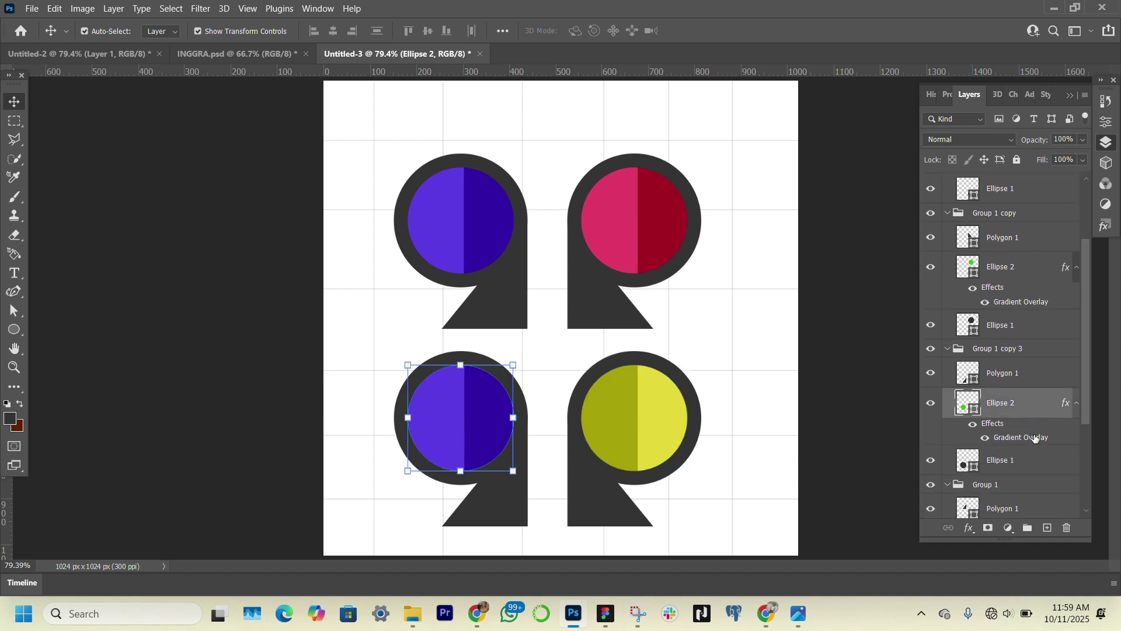
double_click(1035, 438)
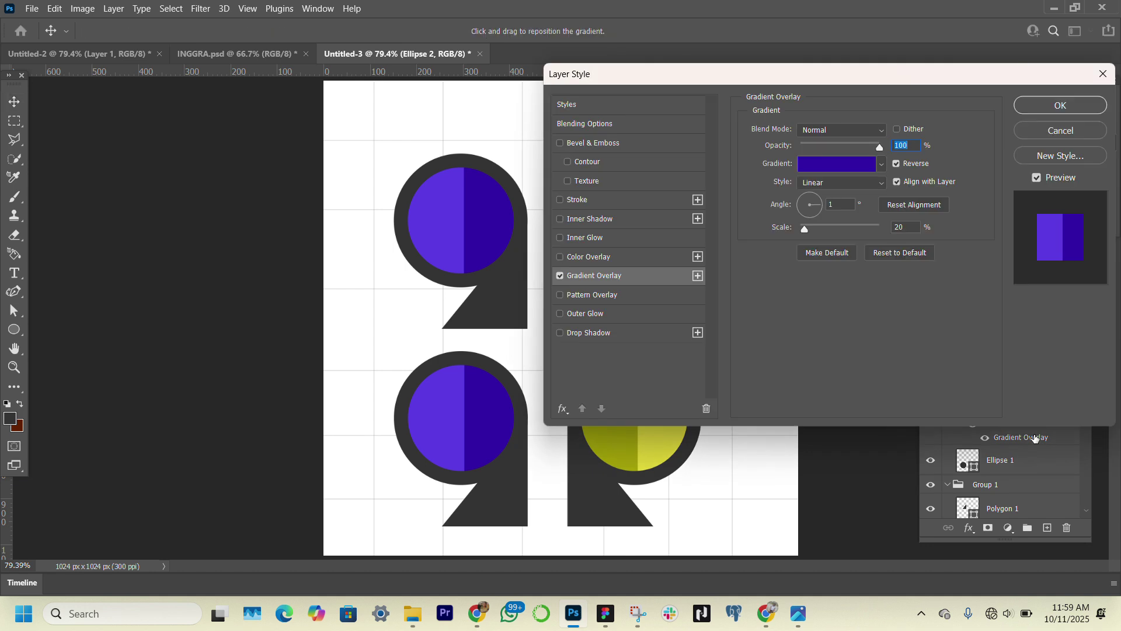
left_click(837, 170)
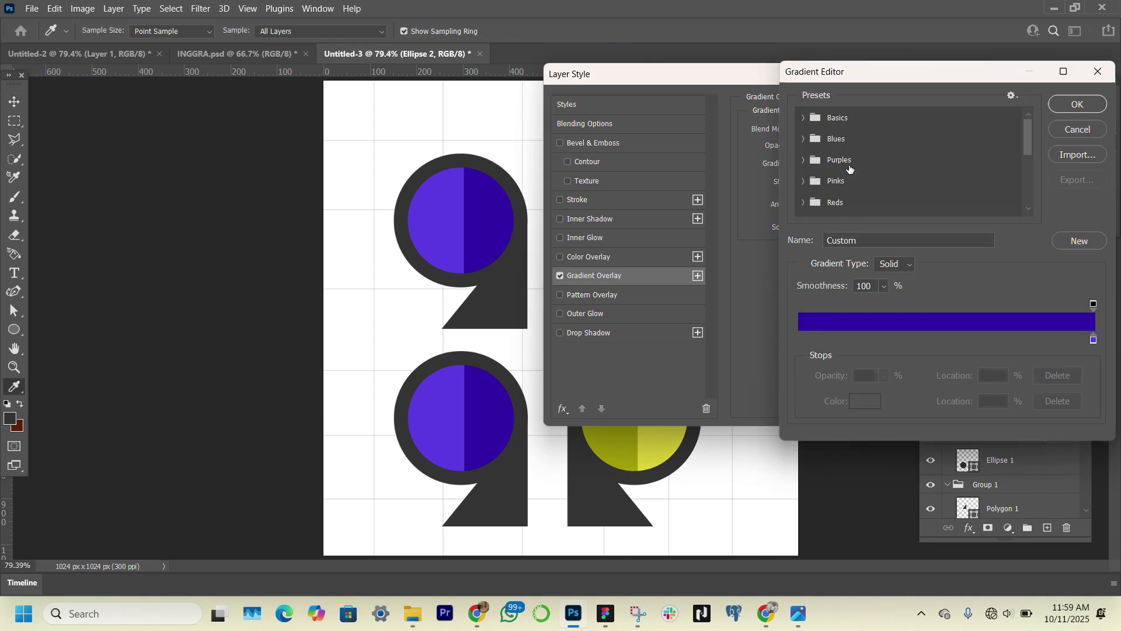
left_click(1093, 338)
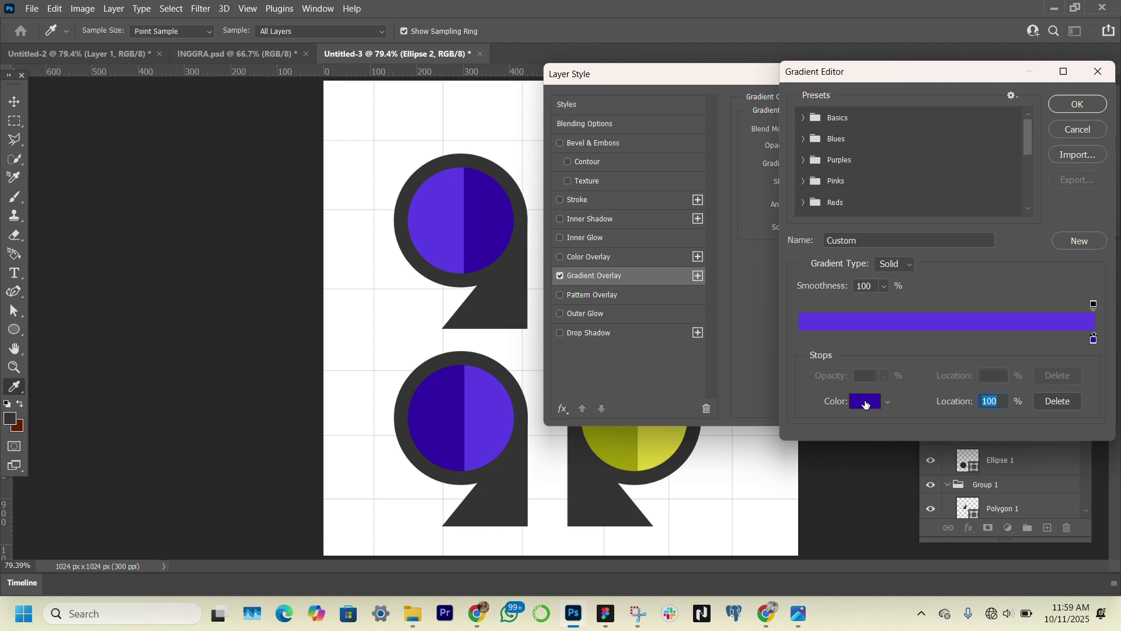
left_click(865, 402)
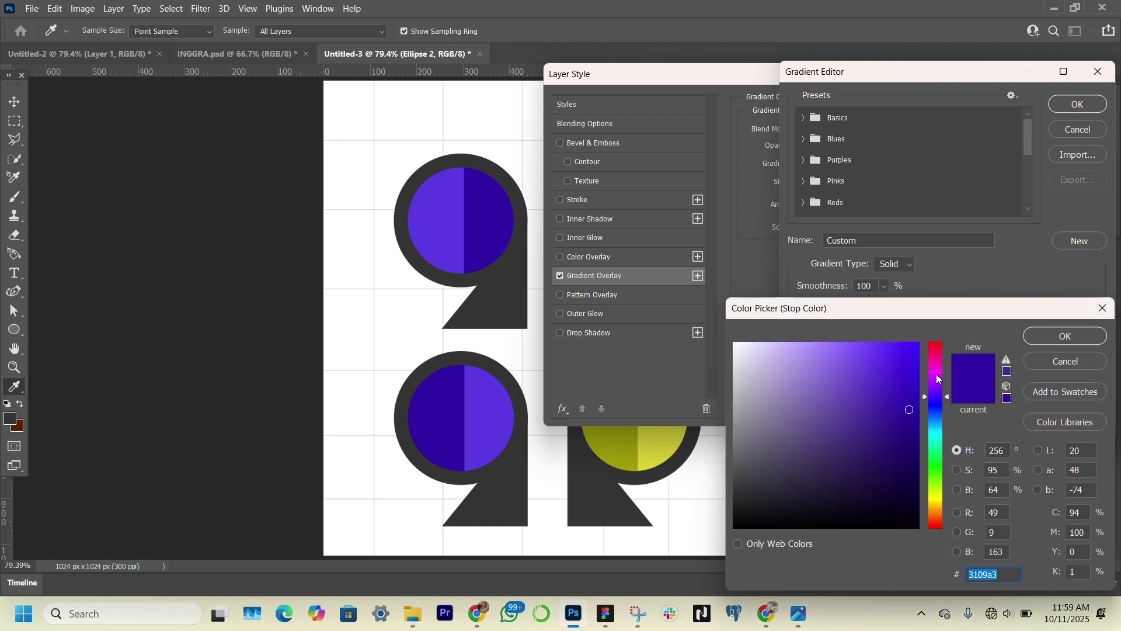
left_click(937, 376)
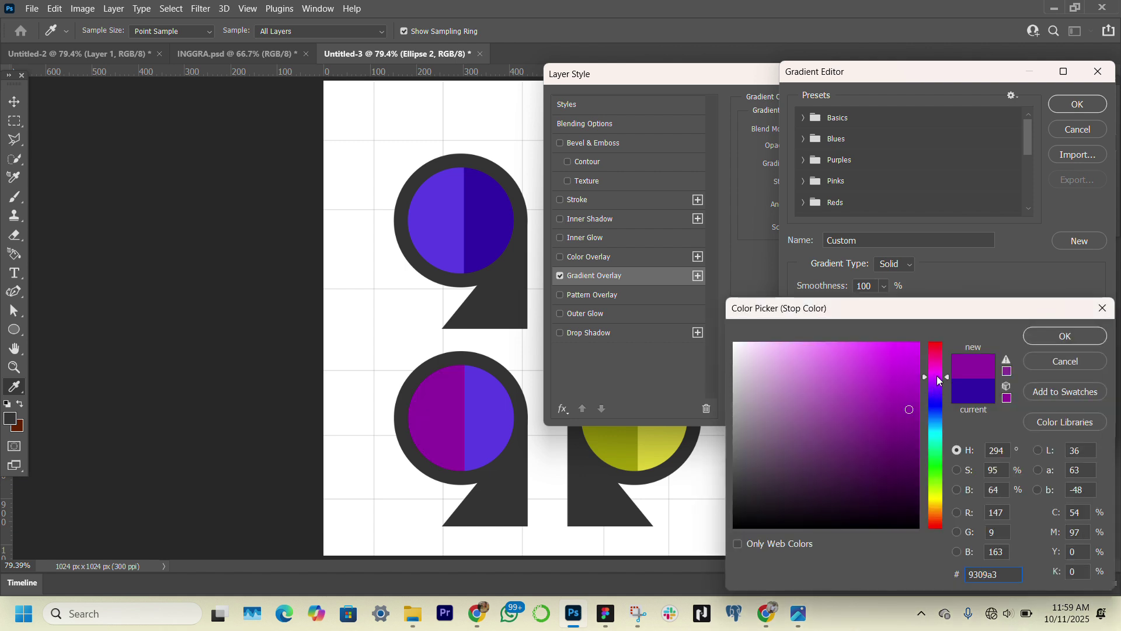
left_click(937, 372)
key("Return")
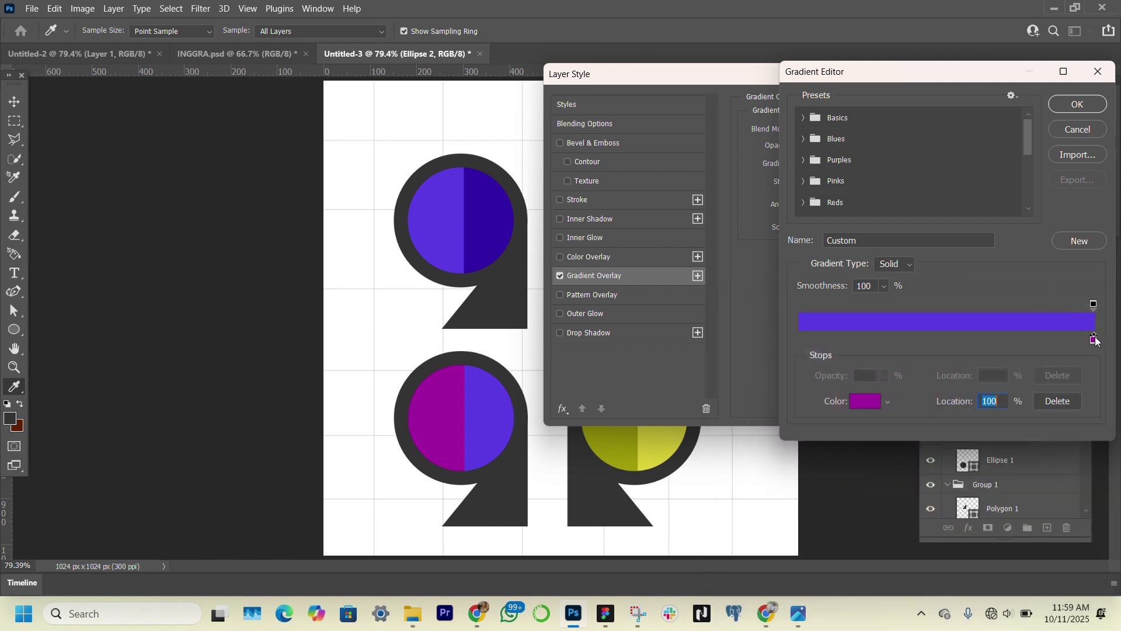
Recolor the gradient's remaining light purple stop to bright magenta d83be2.
left_click(1096, 341)
left_click(866, 401)
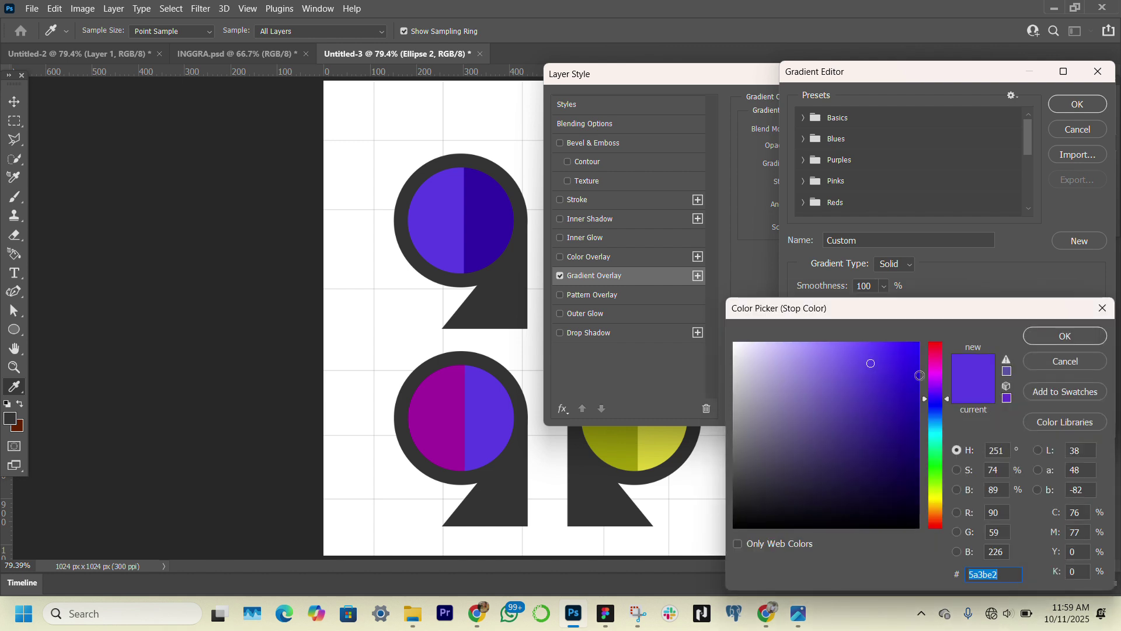
left_click(937, 375)
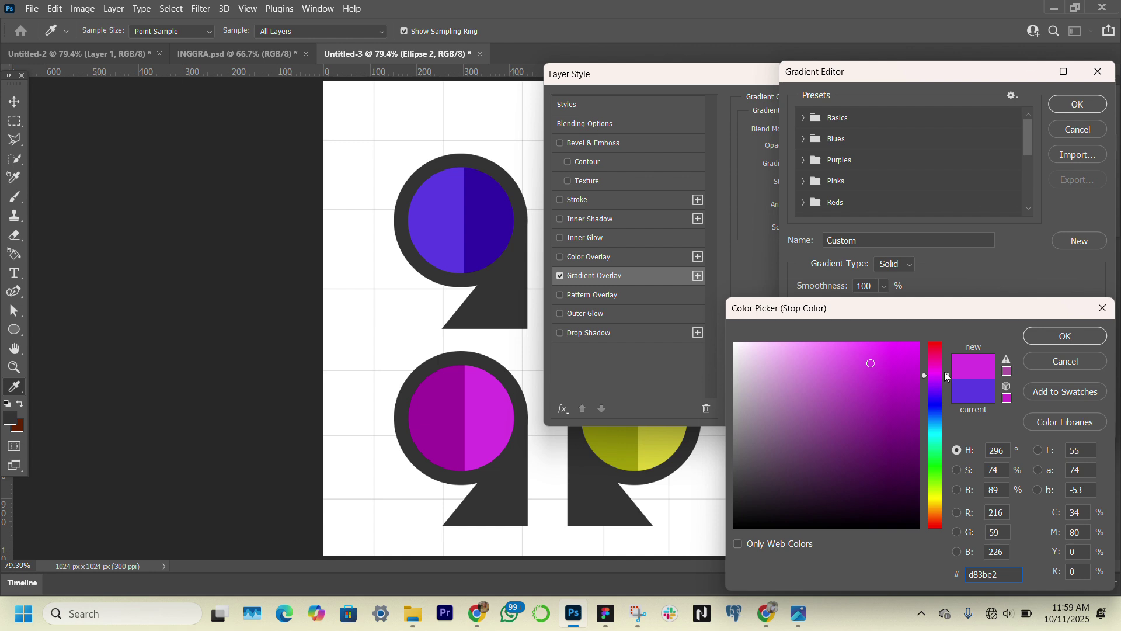
left_click(1065, 339)
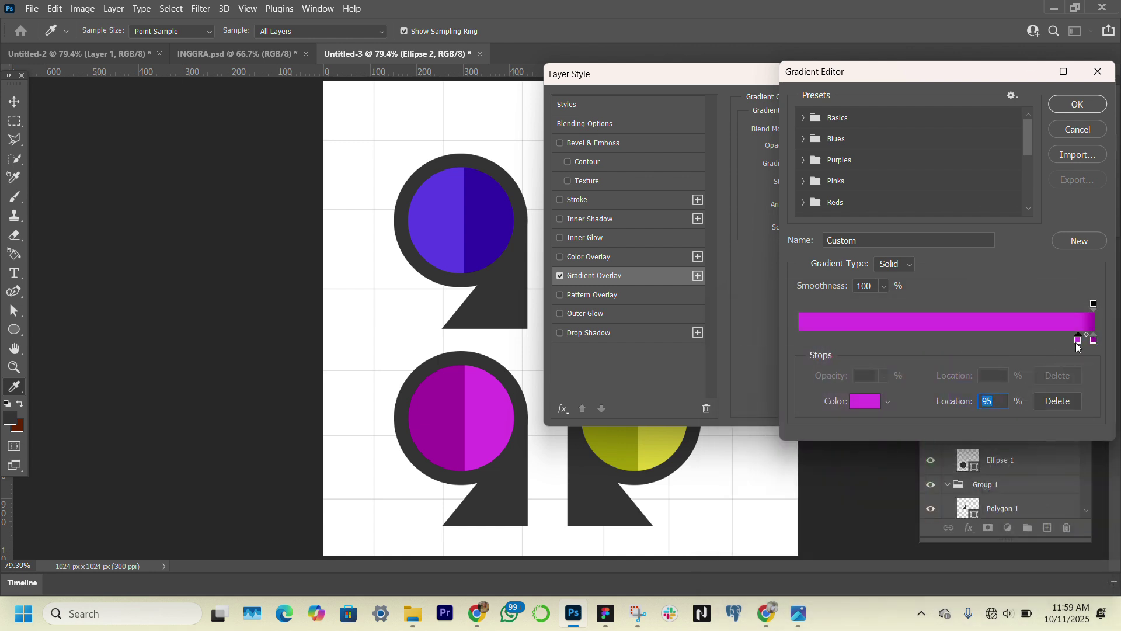
Set the bright magenta stop's location to 100% and apply the gradient and layer style.
type("100")
key("Return")
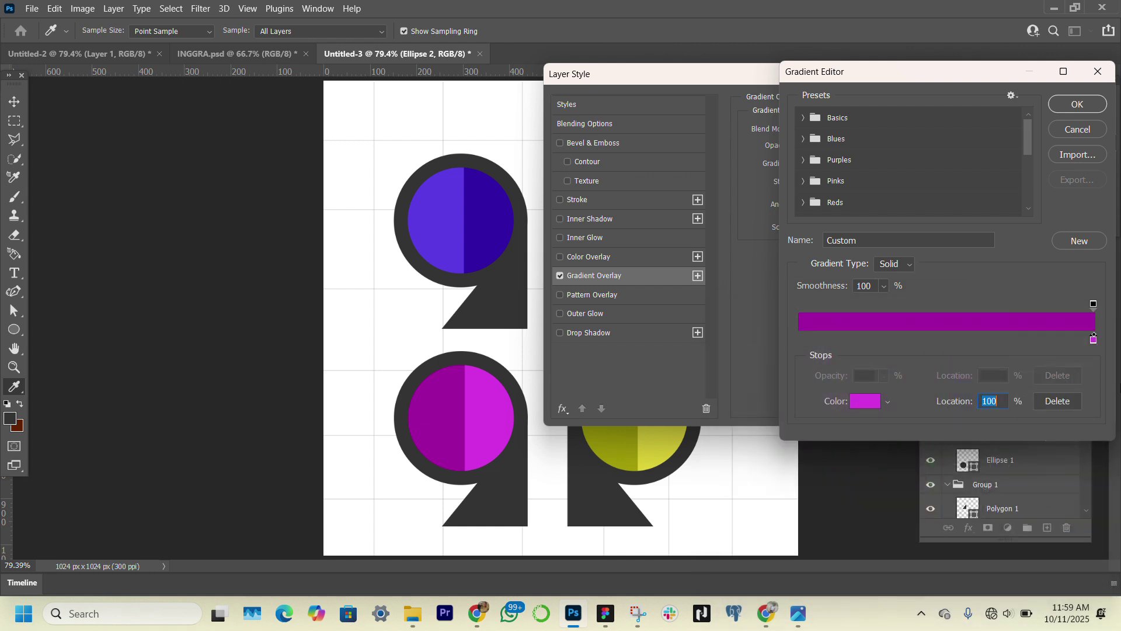
key("Return")
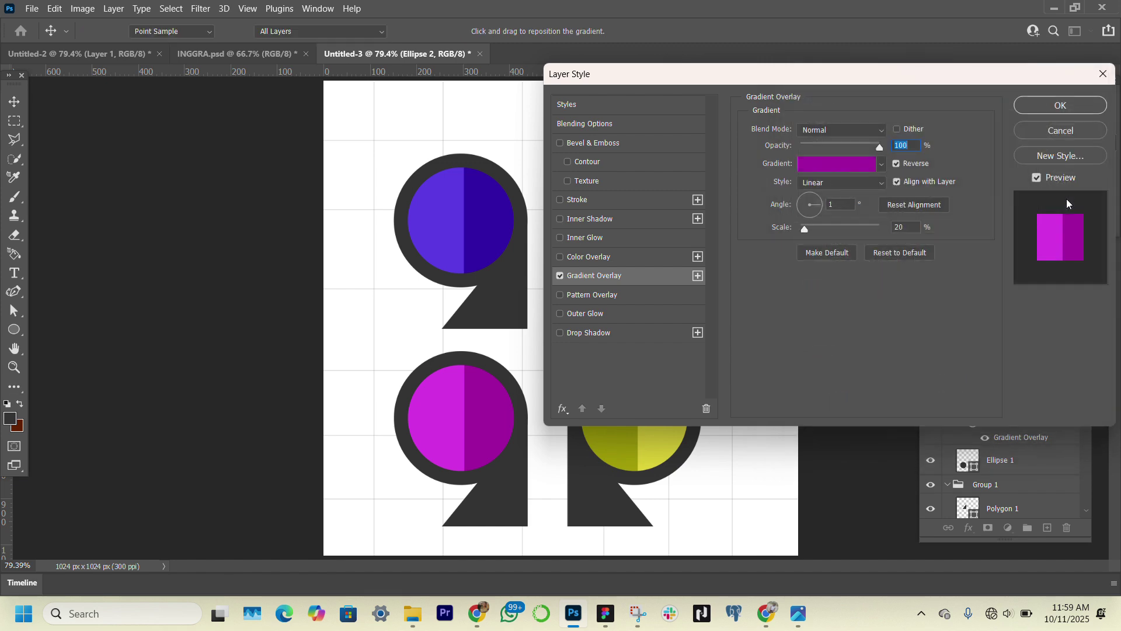
key("Return")
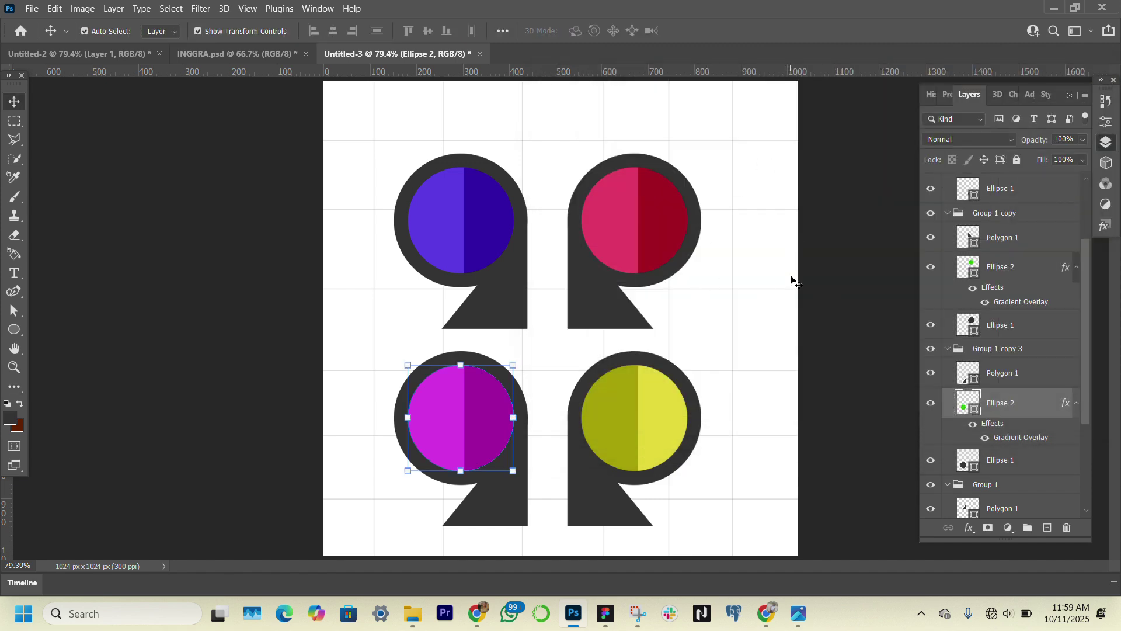
Collapse the Group 1 copy, Group 1 copy 3 and Group 1 layer groups.
left_click(203, 298)
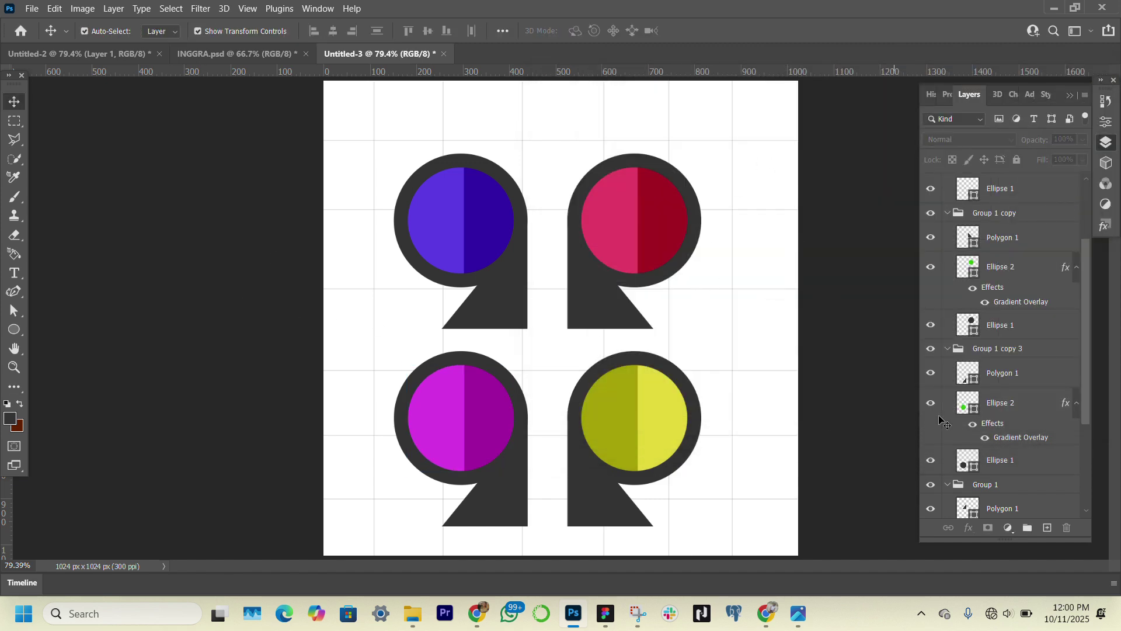
scroll(973, 426, "up", 3)
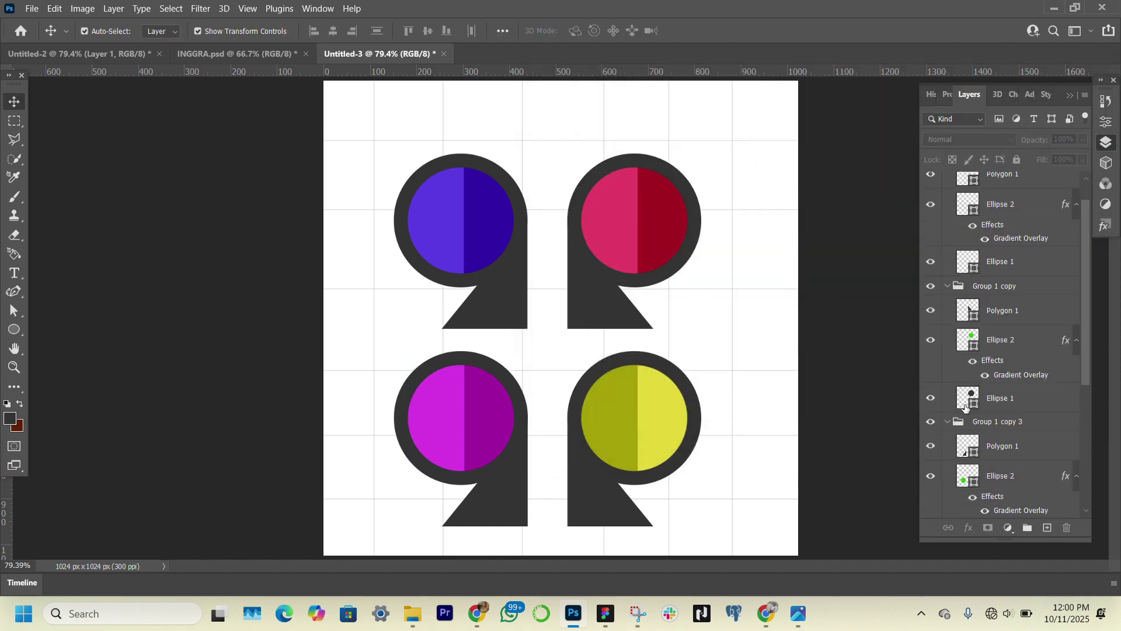
left_click(947, 286)
left_click(947, 286)
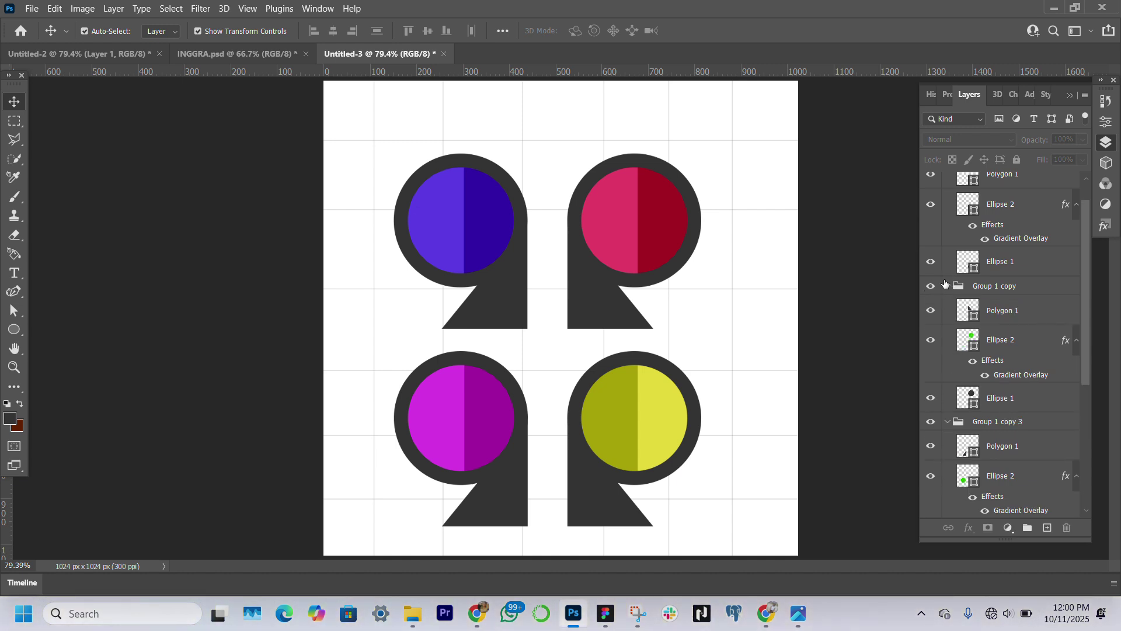
left_click(947, 287)
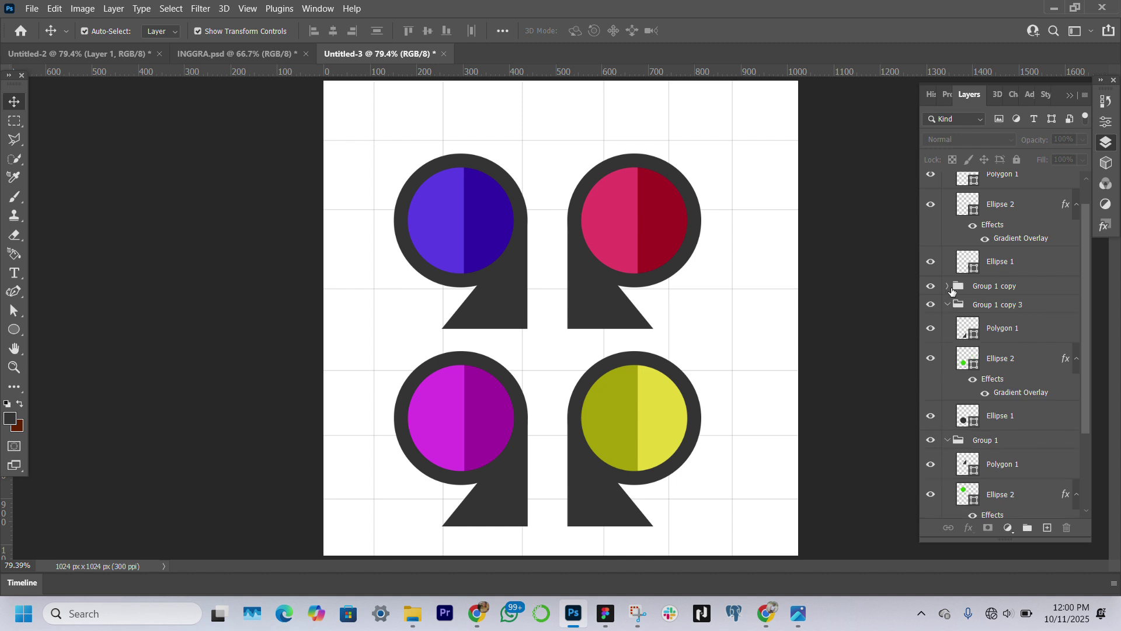
left_click(947, 304)
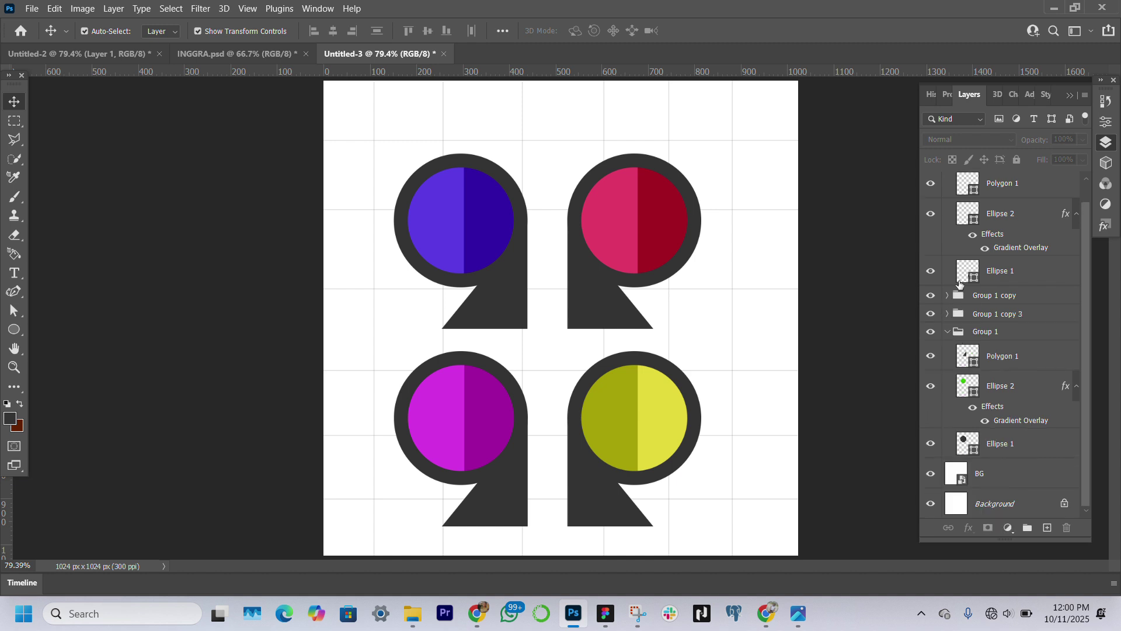
left_click(946, 333)
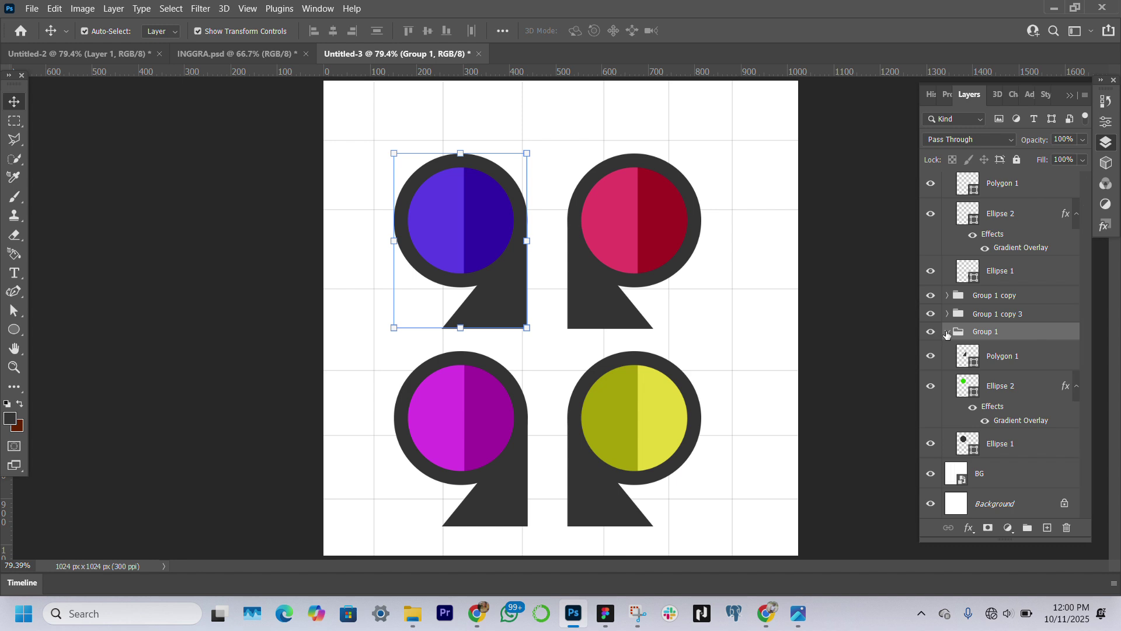
left_click(947, 331)
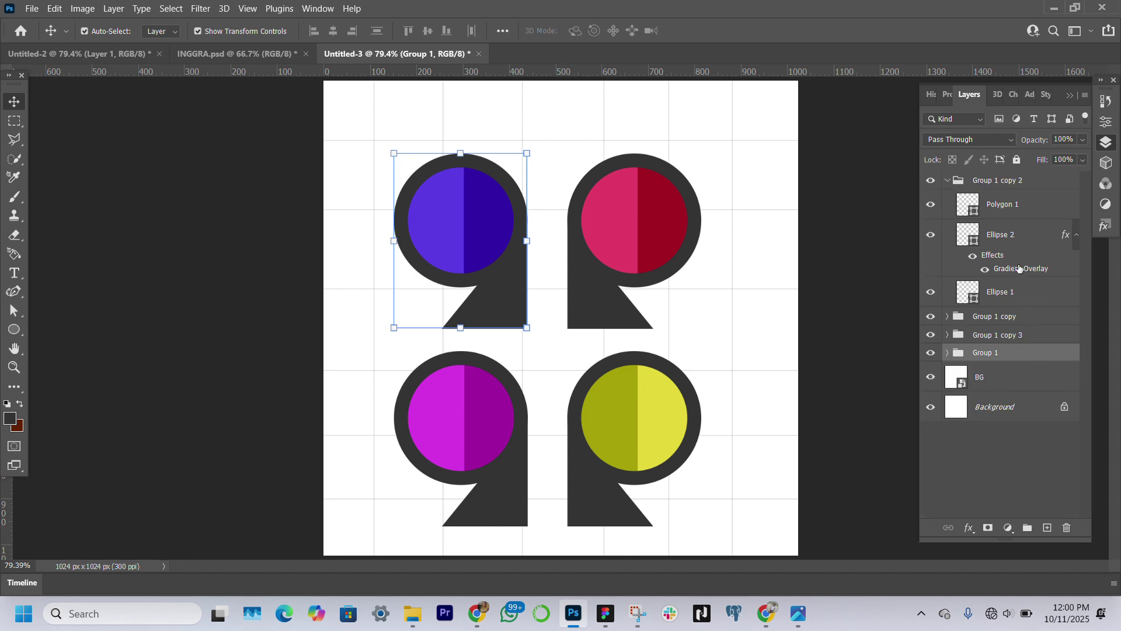
Select all four shape groups from Group 1 copy 2 through Group 1 and combine them into one group.
left_click(944, 183)
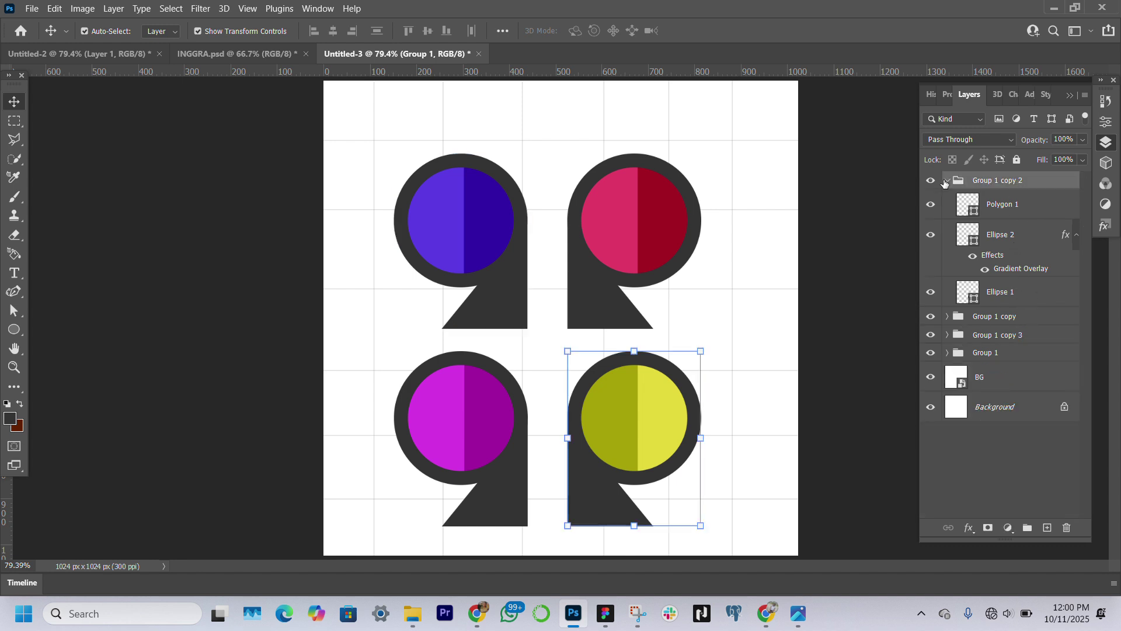
left_click(1014, 354, "shift")
key("ctrl+g")
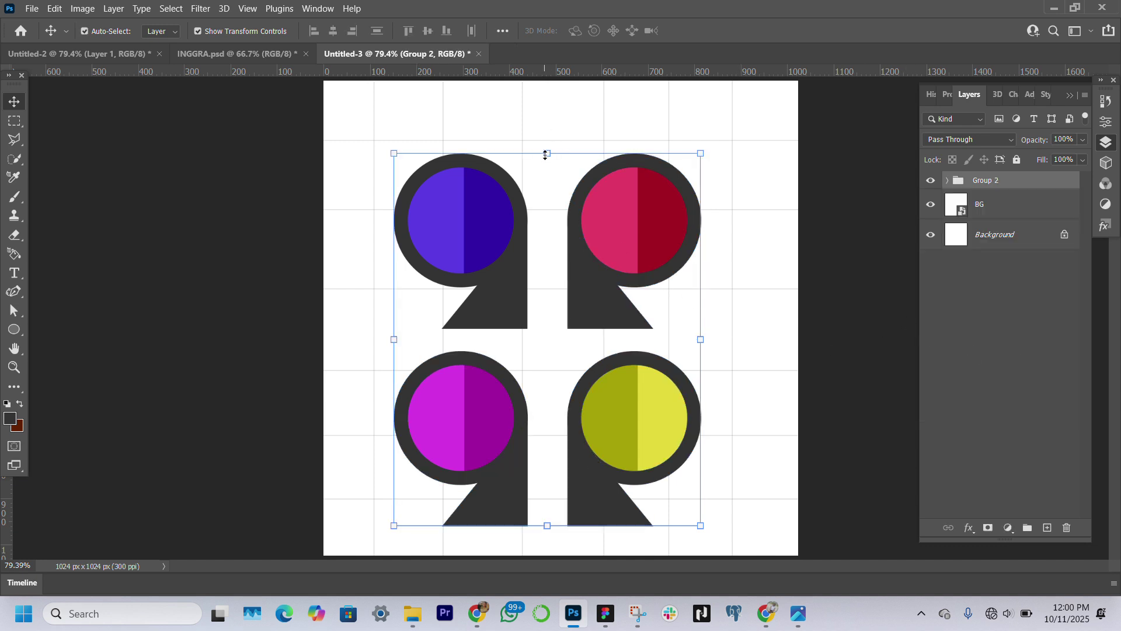
Free-transform the whole of Group 2 and move it up and right to about X 524 px, Y 499 px.
left_click_drag(599, 238, 618, 205)
key("ctrl+z")
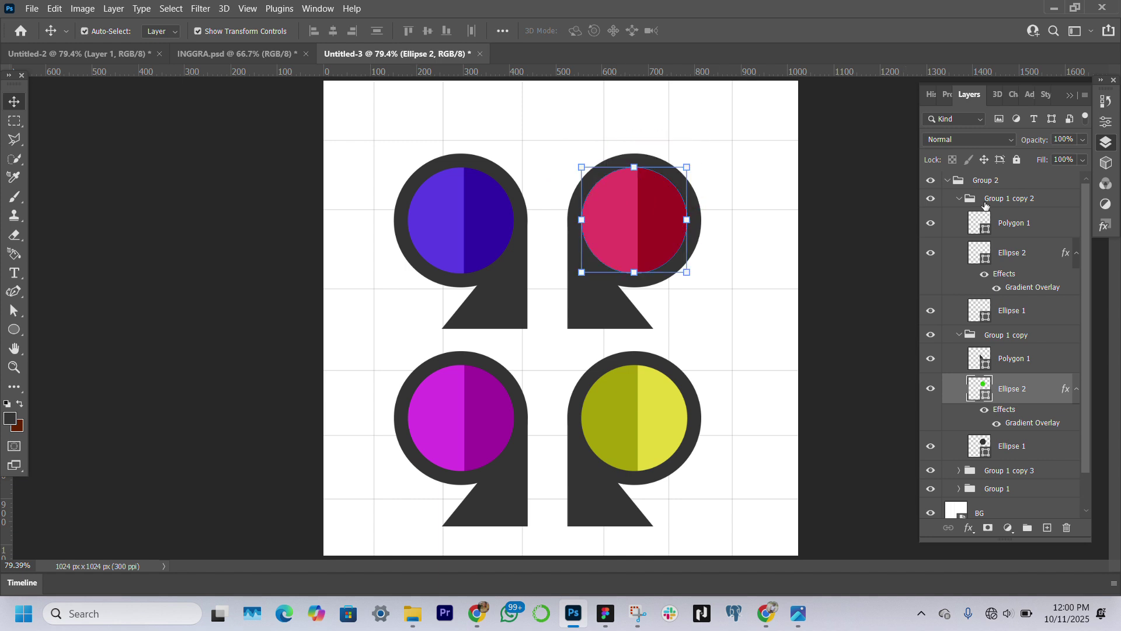
left_click(1006, 181)
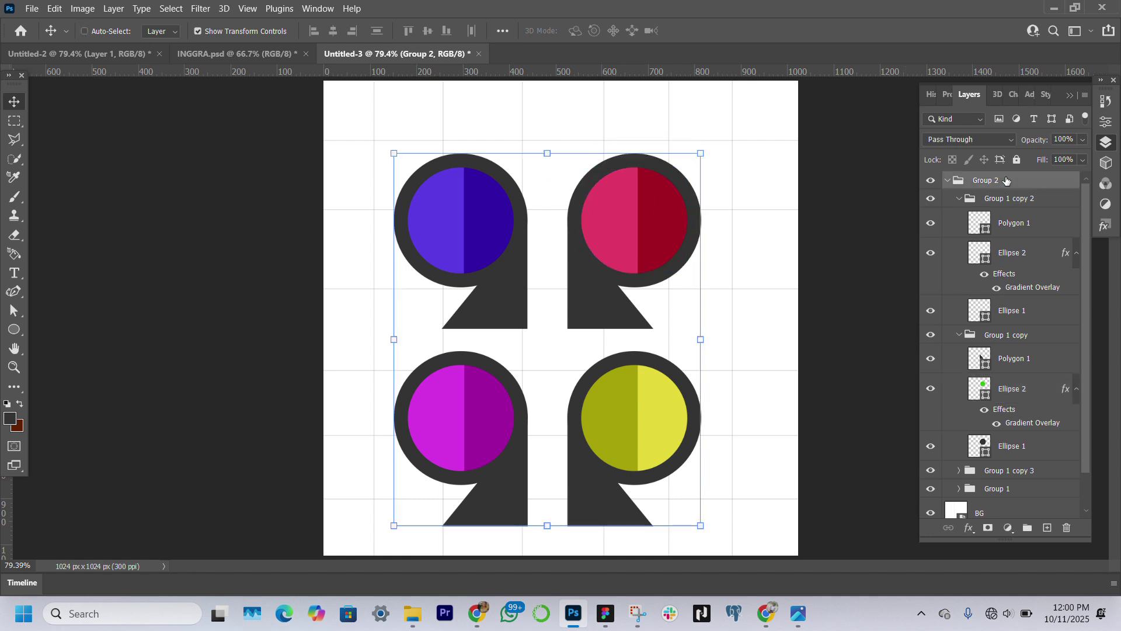
key("ctrl+t")
left_click_drag(625, 232, 646, 205)
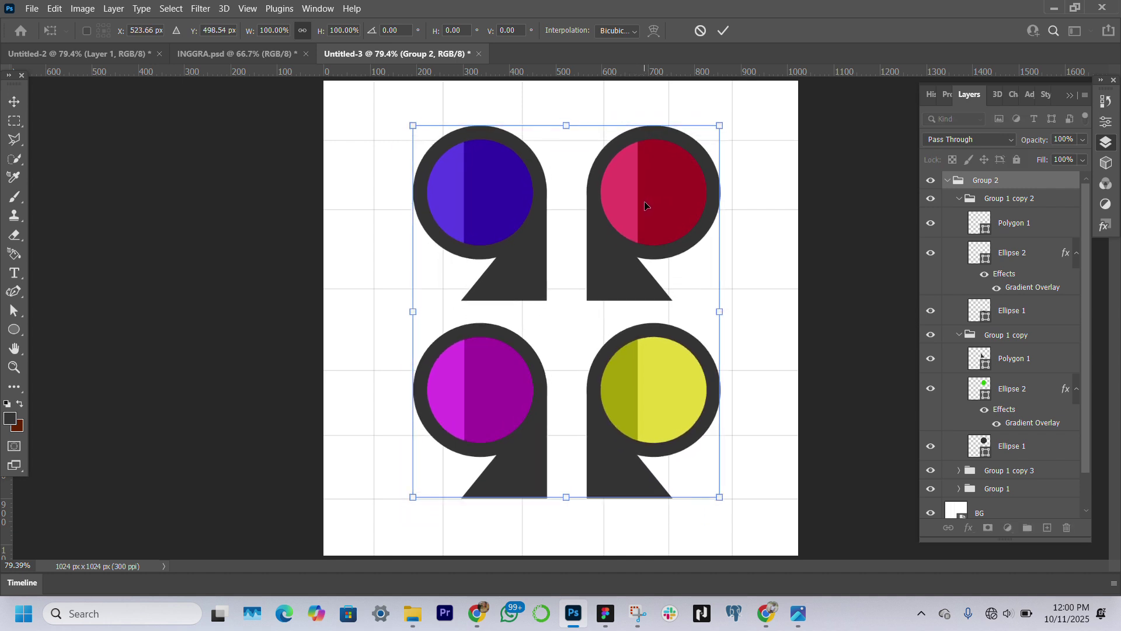
Nudge the group slightly down and left to about X 501 px, Y 500 px.
key("Down")
key("Left")
key("Left")
key("Left")
key("Left")
key("Left")
key("Left")
key("Left")
key("Left")
key("Left")
key("Left")
key("Left")
key("Left")
key("Left")
key("Left")
key("Left")
key("Left")
key("Left")
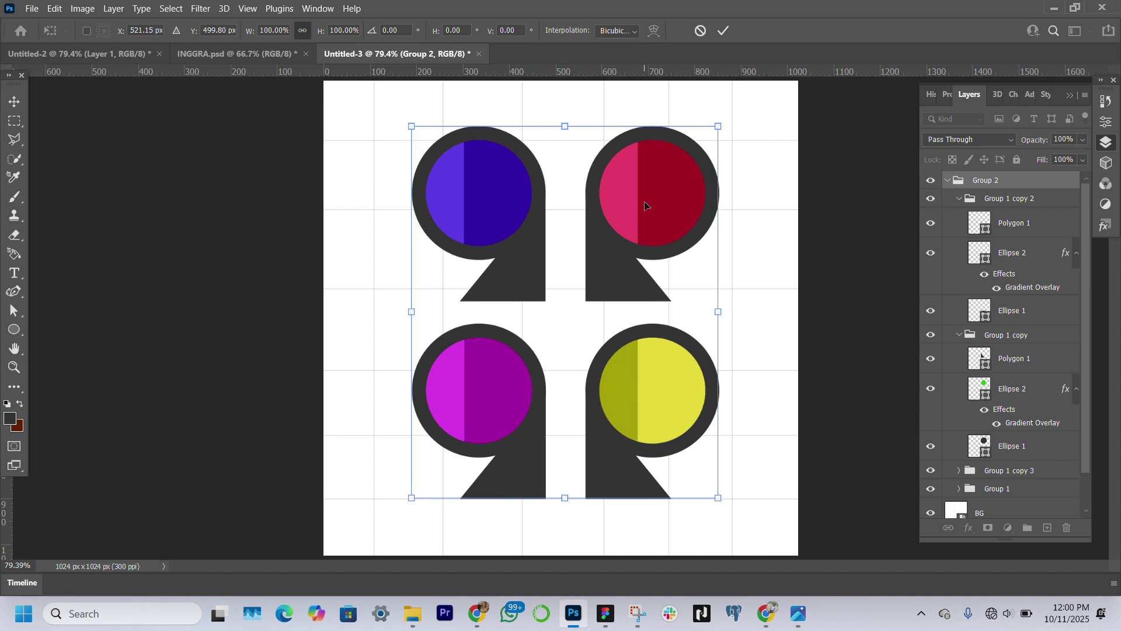
key("Left")
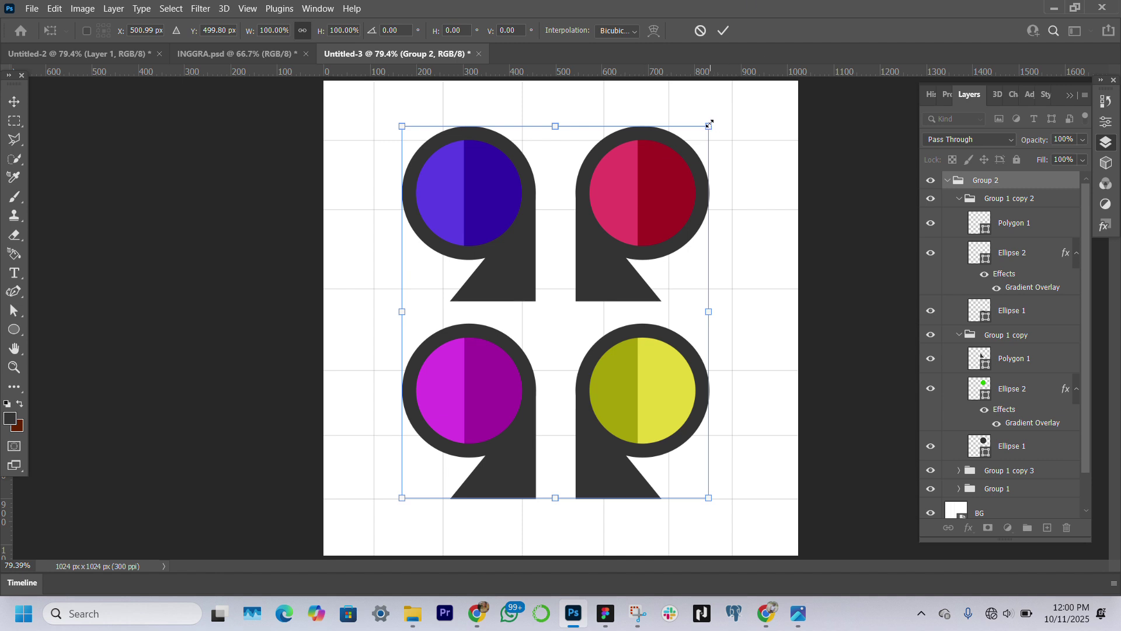
Scale the group to about 96.30%, nudge it right to centre it on the canvas, and apply the transformation.
left_click_drag(708, 124, 699, 137)
key("Right")
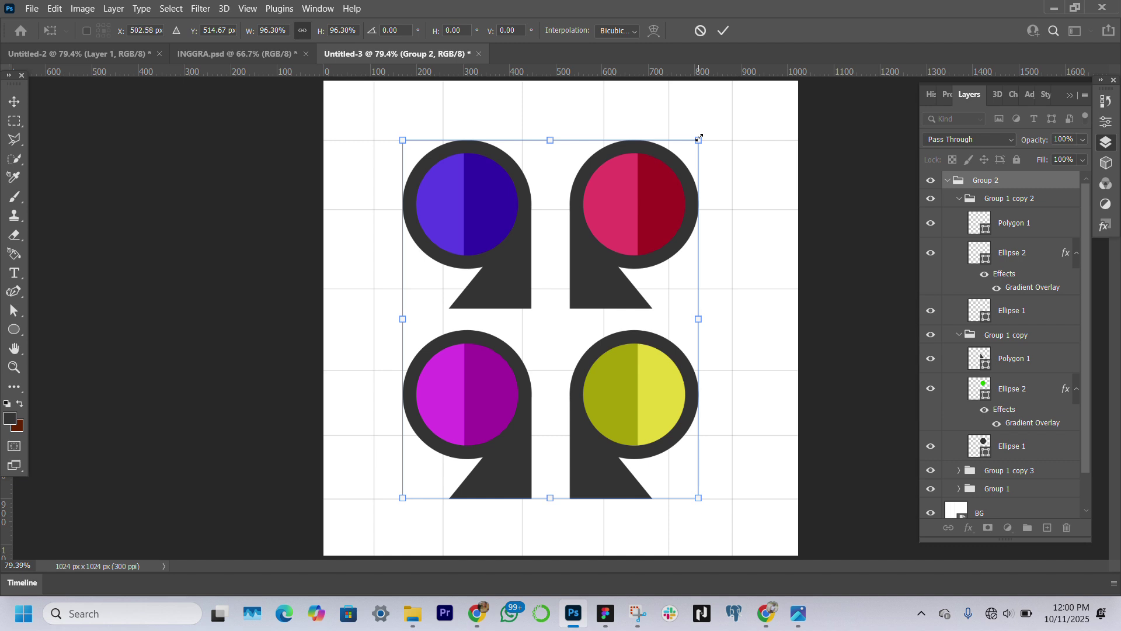
key("Right")
key("Right")
key("Right")
key("Right")
key("Right")
key("Right")
key("Right")
key("Right")
key("Right")
key("Right")
key("Left")
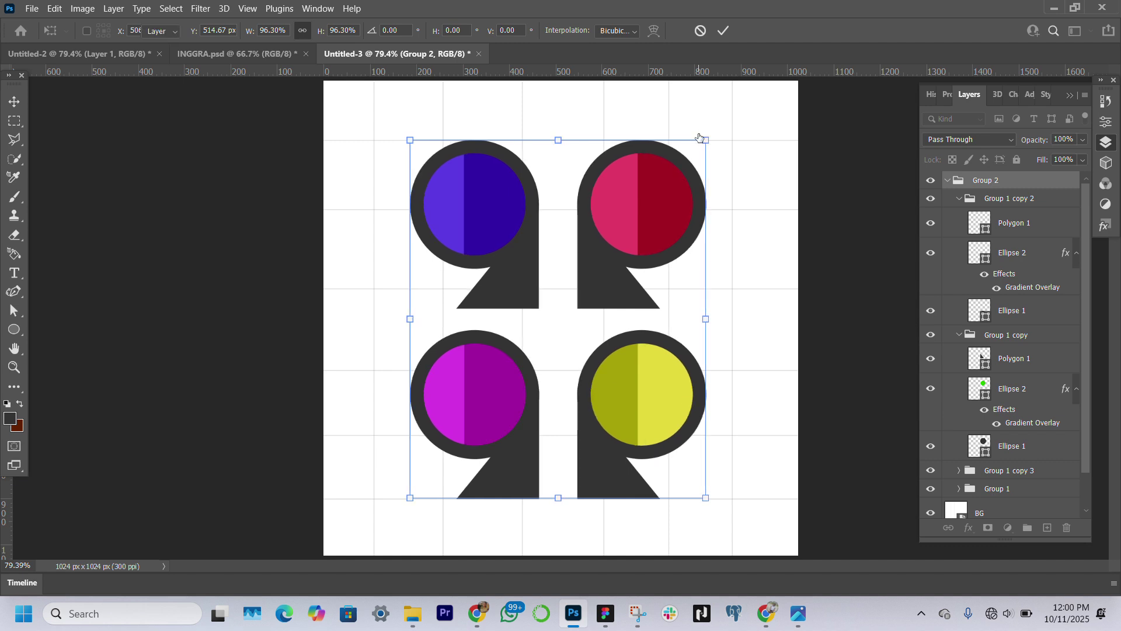
key("Return")
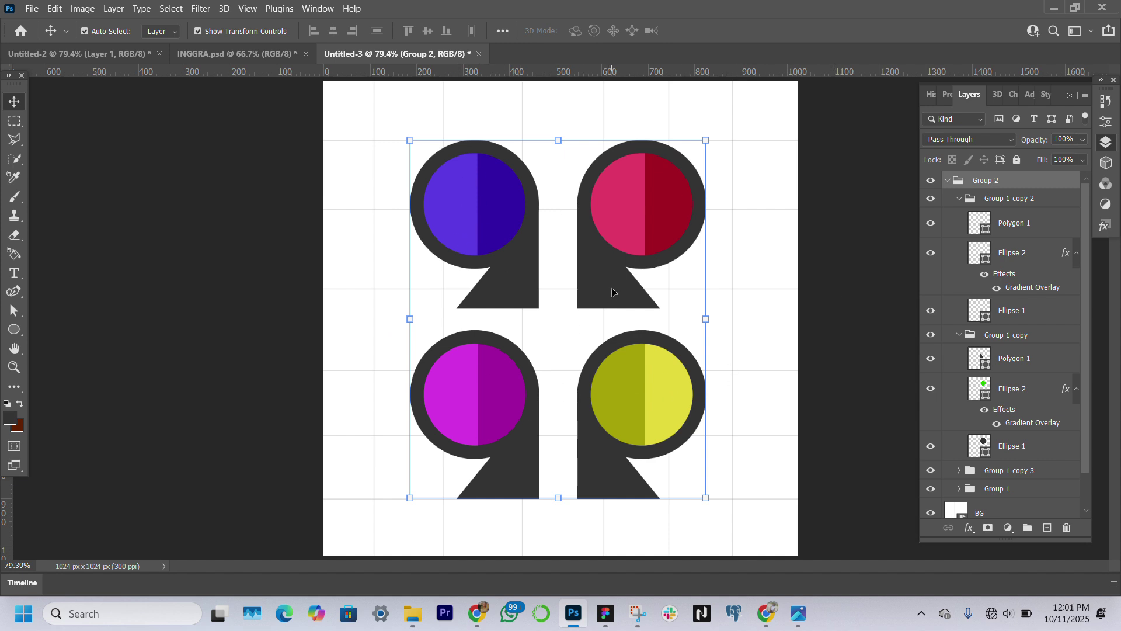
Add the title BUSINESS DEALS above the shapes in the Inter font with Bold weight.
left_click(9, 275)
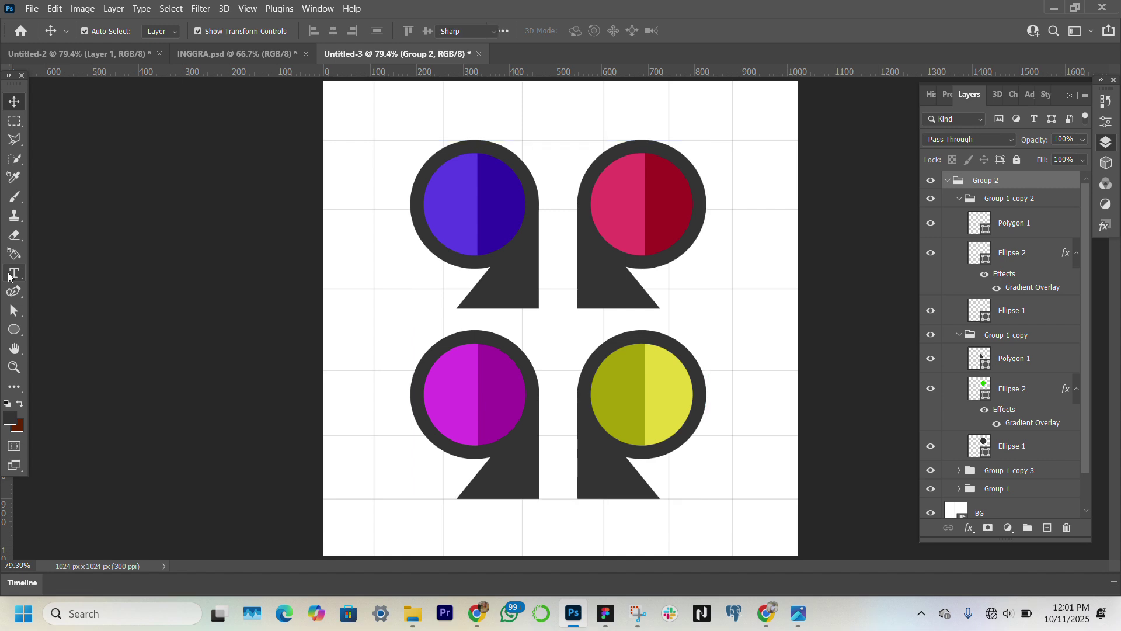
left_click(505, 115)
key("ctrl+a")
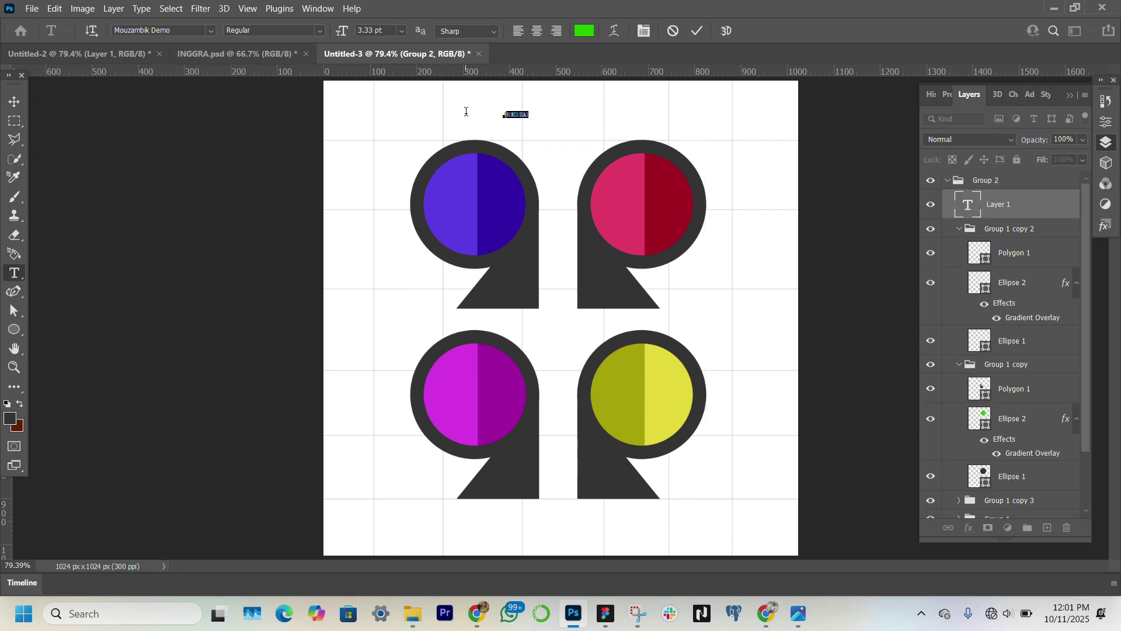
left_click(210, 30)
left_click(210, 76)
left_click(320, 31)
left_click(312, 185)
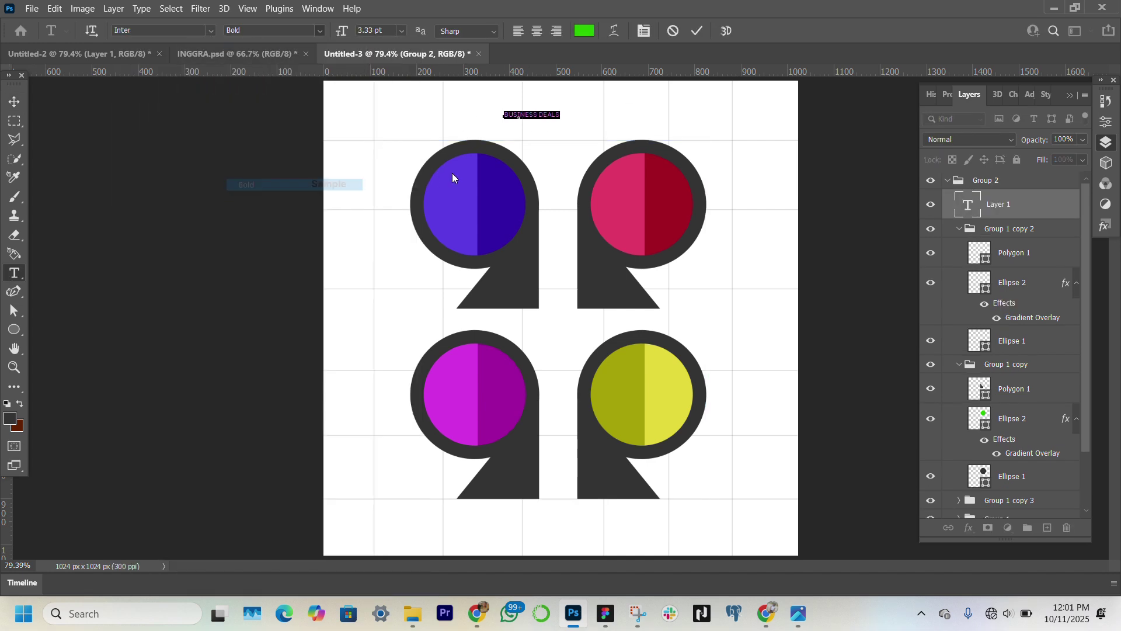
Set the title to 7 pt in the shapes' dark grey and centre it above them.
left_click(14, 101)
left_click(1106, 122)
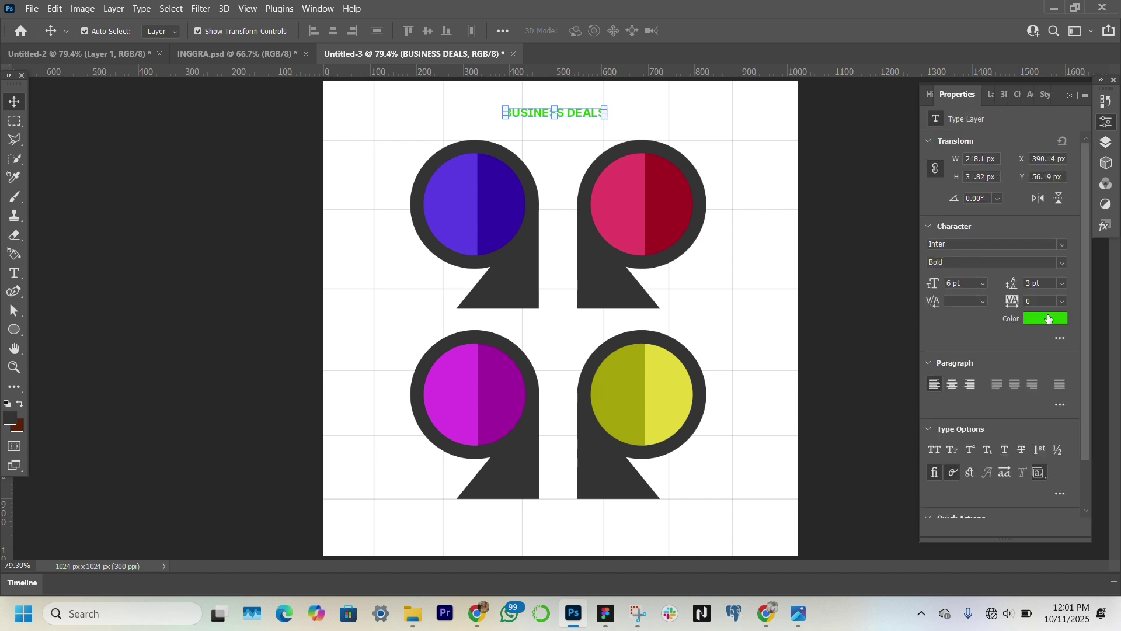
left_click(1046, 319)
left_click(601, 458)
left_click(1064, 401)
left_click_drag(608, 112, 608, 108)
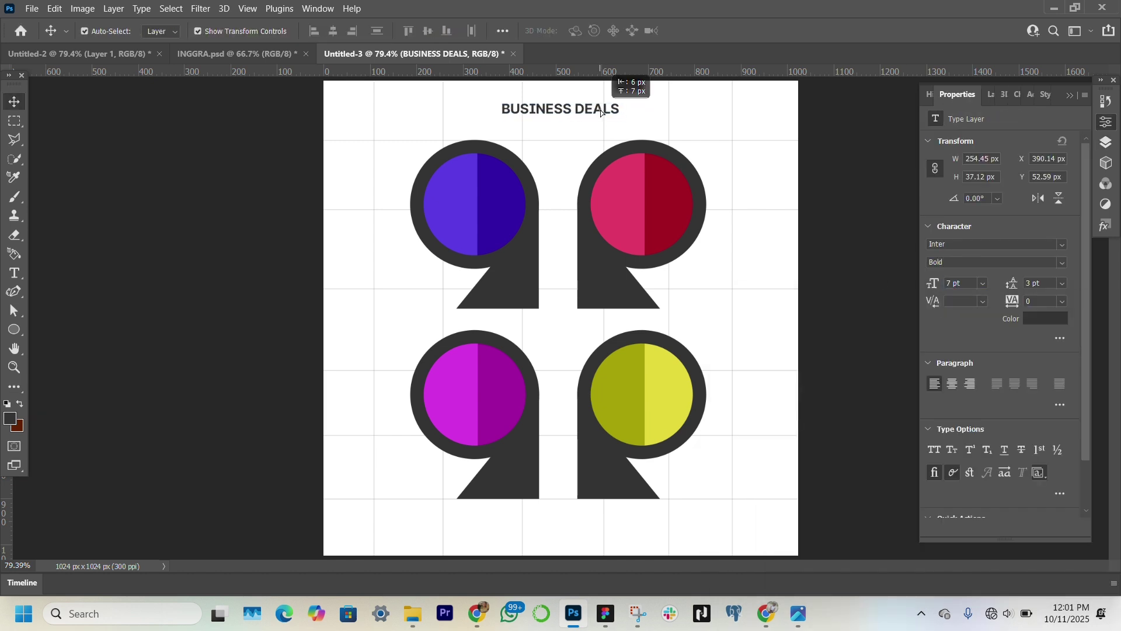
Underline the BUSINESS DEALS title.
left_click(123, 274)
left_click(14, 272)
double_click(14, 367)
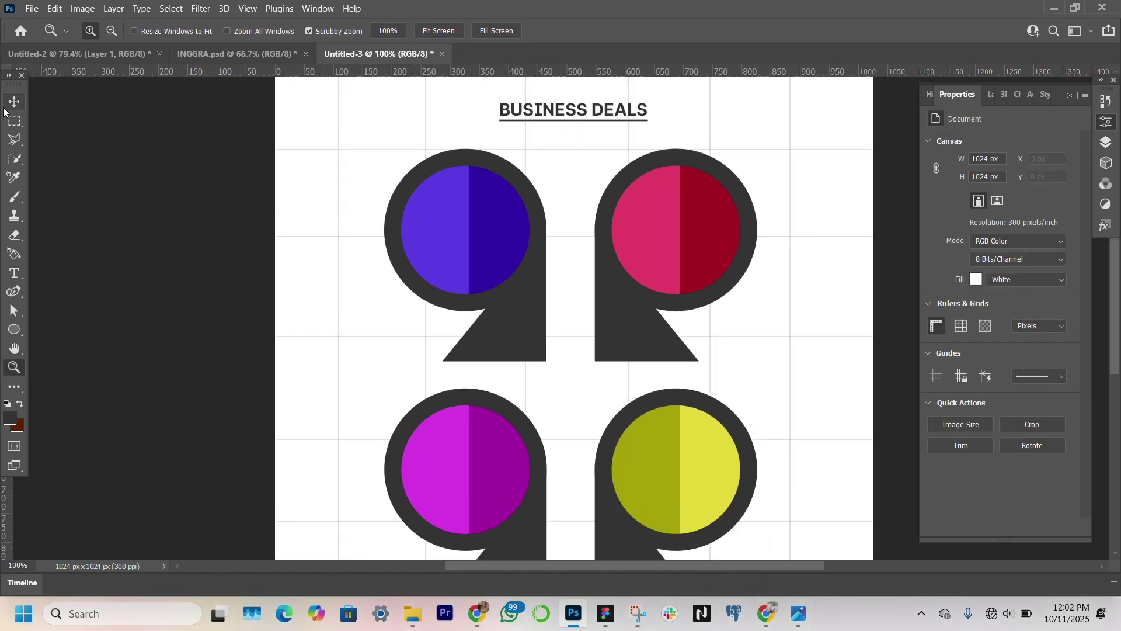
left_click(439, 31)
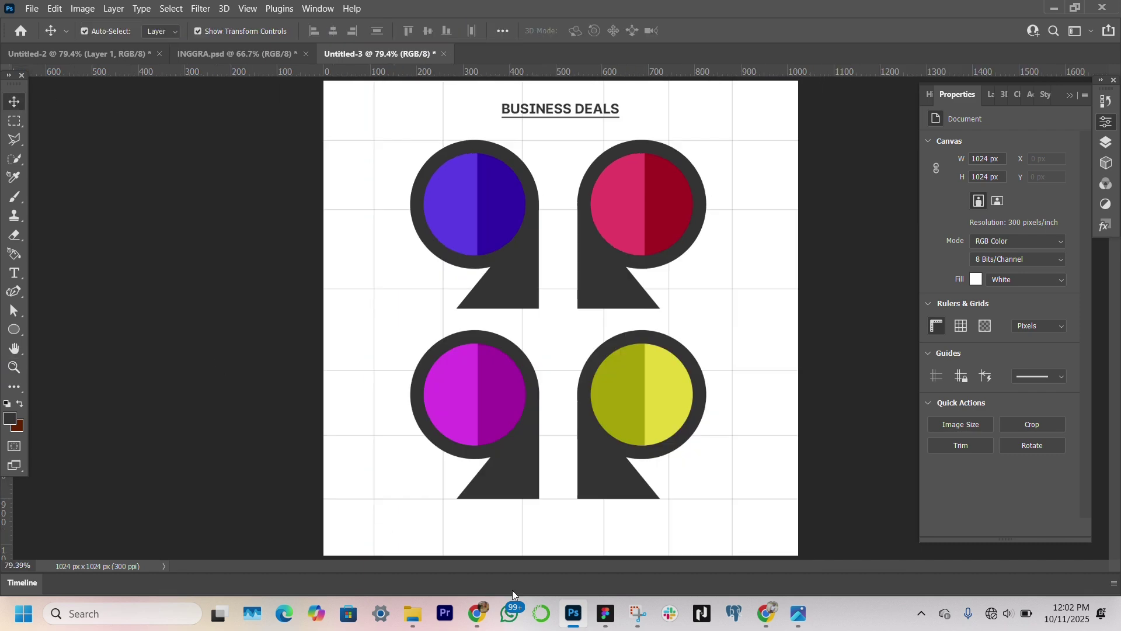
Place 352300_dashboard_icon from the file folder, scale it to about 21.70%, and position it in the upper part of the blue circle.
left_click(412, 614)
left_click_drag(575, 620, 549, 322)
left_click_drag(550, 308, 486, 199)
left_click_drag(545, 209, 473, 187)
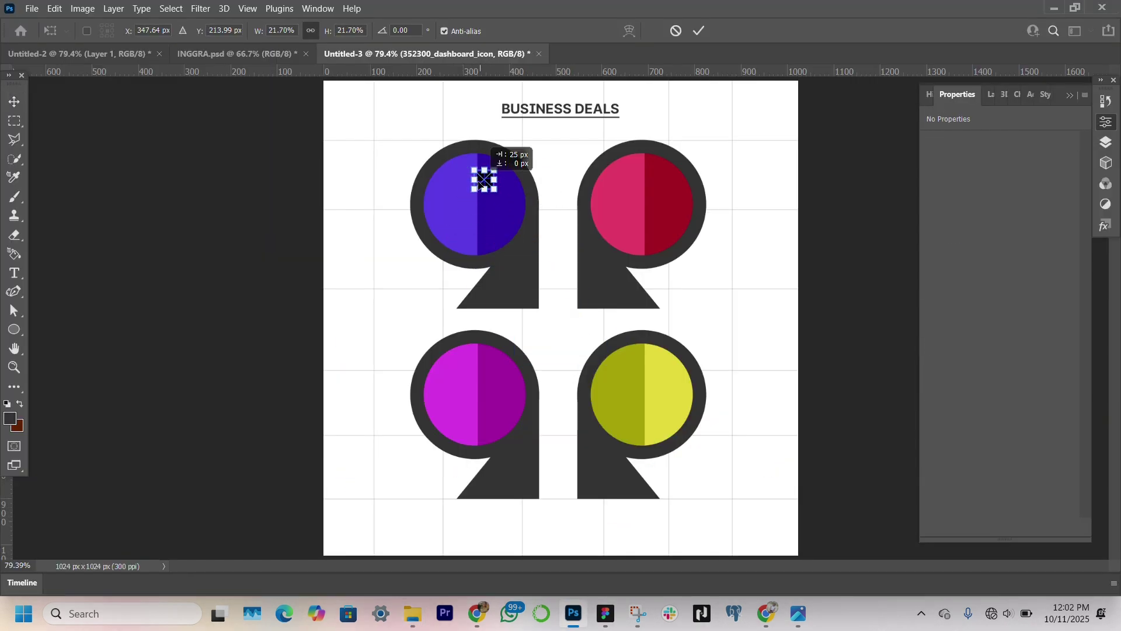
key("Return")
Place 216424_menu_th_icon at about 34 x 35 px in the upper part of the red circle.
left_click_drag(557, 317, 644, 177)
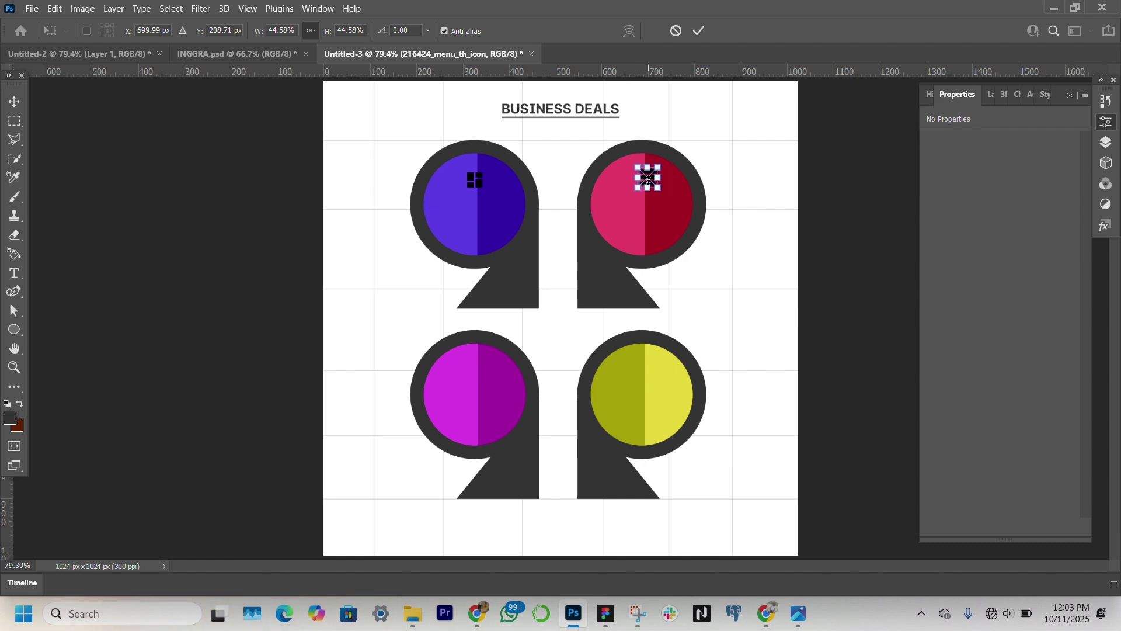
key("Return")
key("Return")
key("Escape")
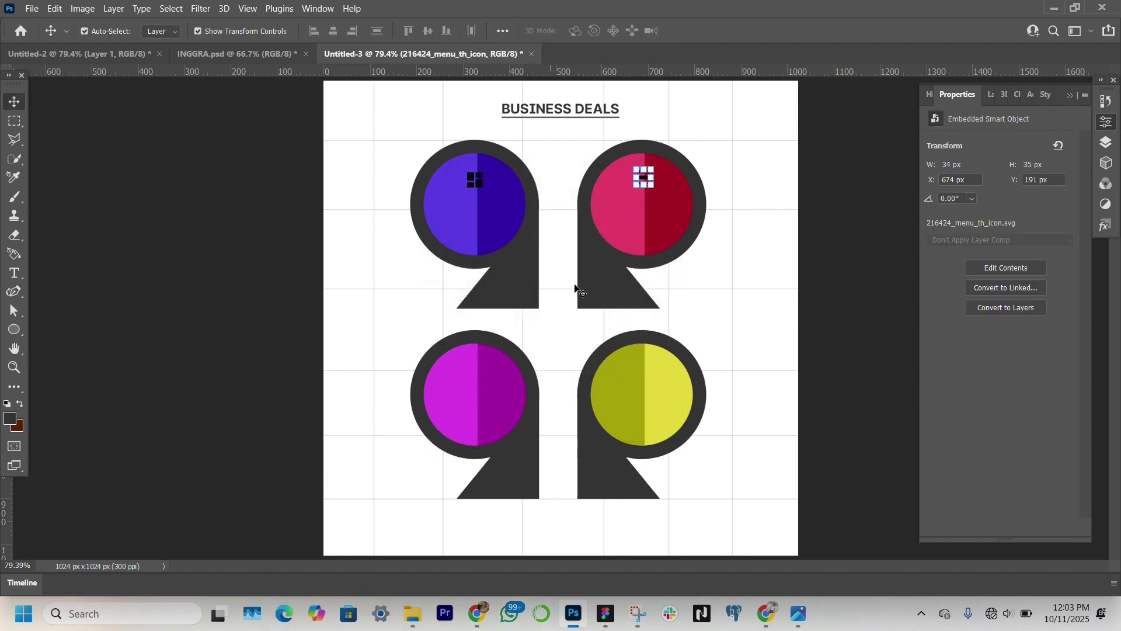
Place the order icon in the upper part of the magenta circle and the user icon in the upper part of the yellow circle.
mouse_move(413, 613)
left_click(441, 526)
scroll(467, 409, "down", 4)
left_click(824, 402)
left_click_drag(822, 397, 479, 371)
key("Return")
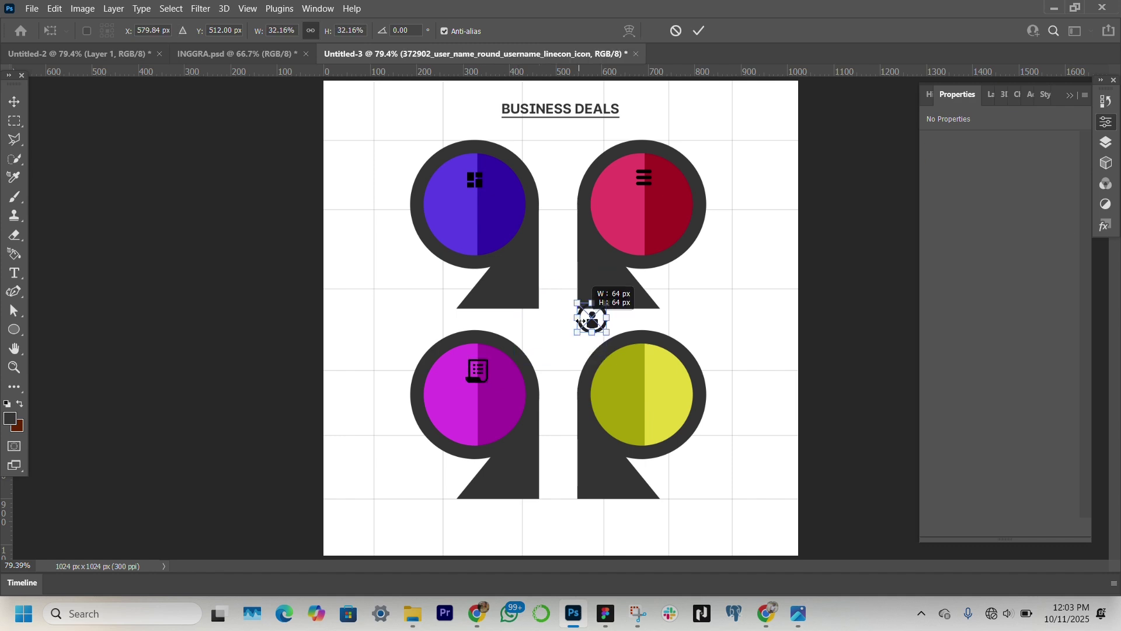
left_click_drag(594, 318, 644, 366)
key("Return")
Apply a white Color Overlay to the dashboard icon in the blue circle.
left_click(474, 184)
left_click(472, 182)
left_click(990, 96)
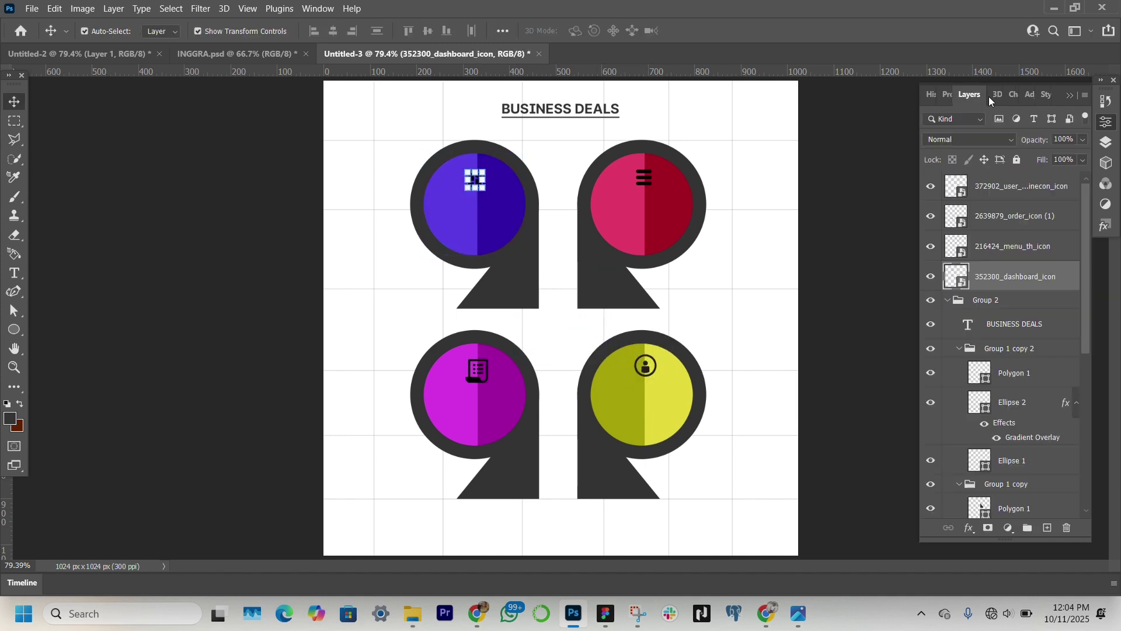
left_click(969, 527)
left_click(1000, 478)
key("Return")
Apply a white Color Overlay to the menu icon in the red circle.
left_click(637, 177)
left_click(644, 177)
left_click(969, 528)
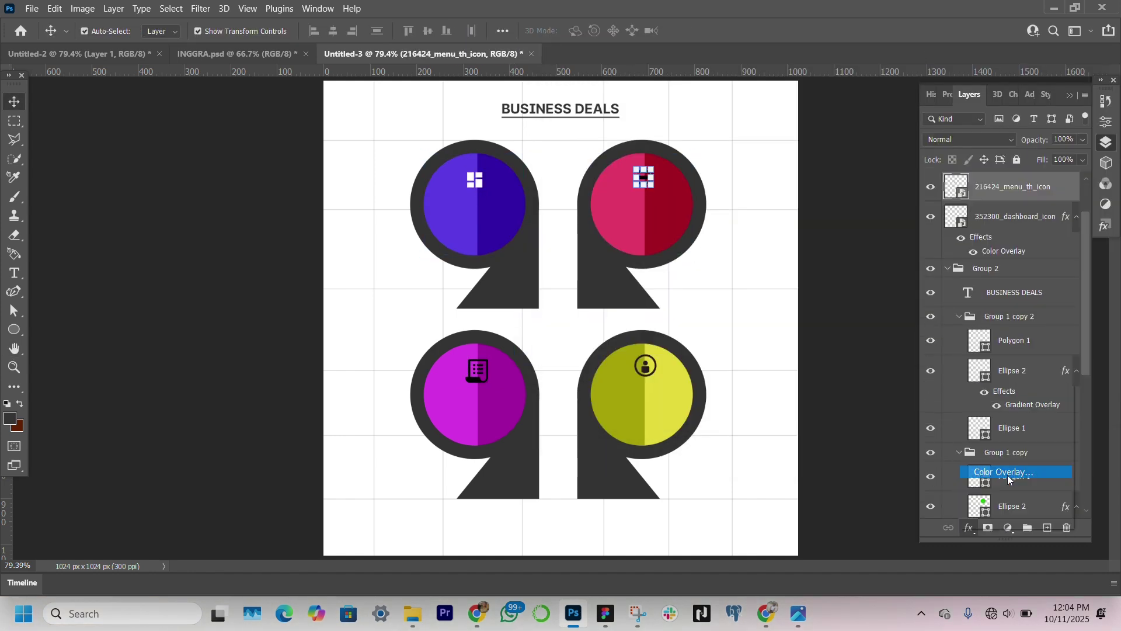
left_click(1006, 475)
key("Return")
Apply a white Color Overlay to the order icon and the user icon in the two lower circles.
left_click(478, 370)
left_click(968, 528)
left_click(1005, 473)
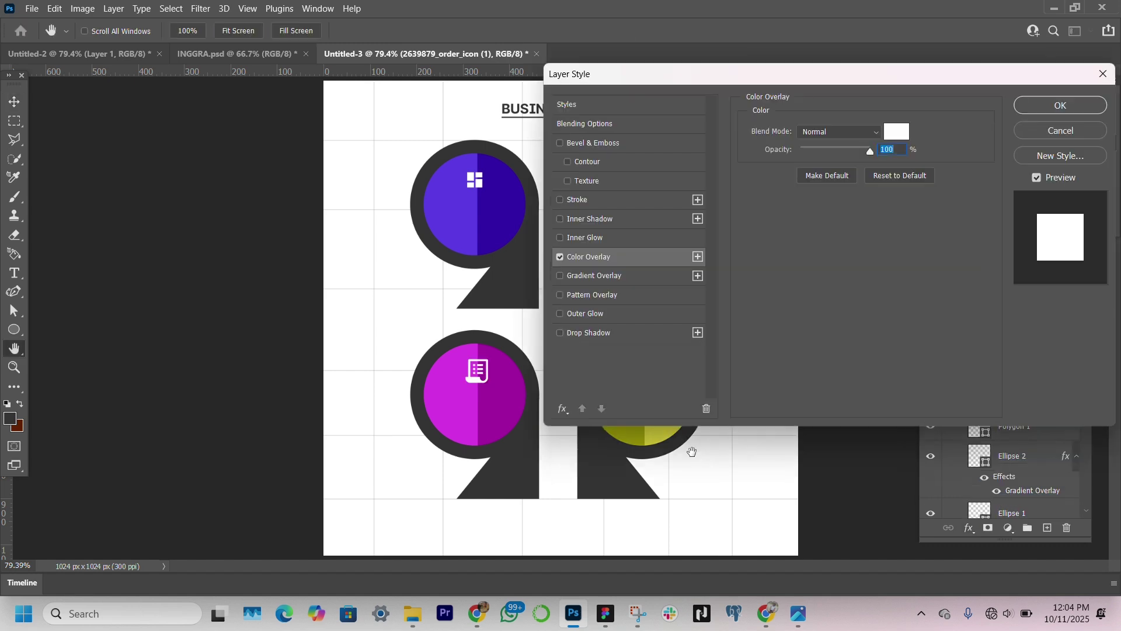
key("Return")
left_click(645, 365)
left_click(477, 369)
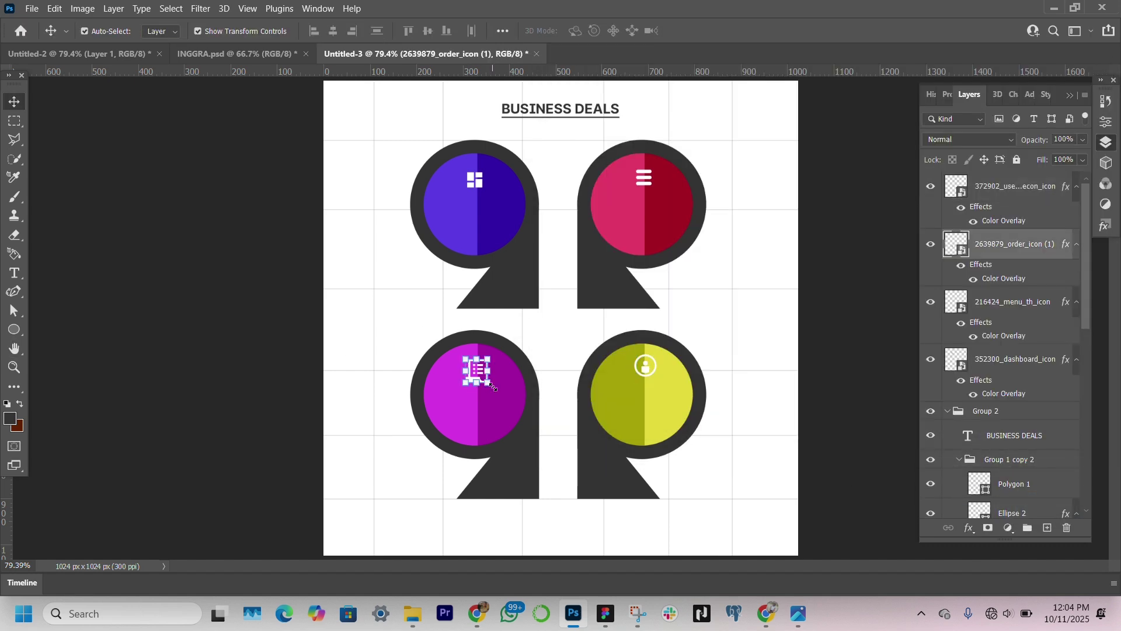
left_click(388, 332)
Add a Lorem ipsum paragraph text box about 173 px wide in the blue circle, set in 2 pt Inter Medium.
key("z")
left_click(511, 199)
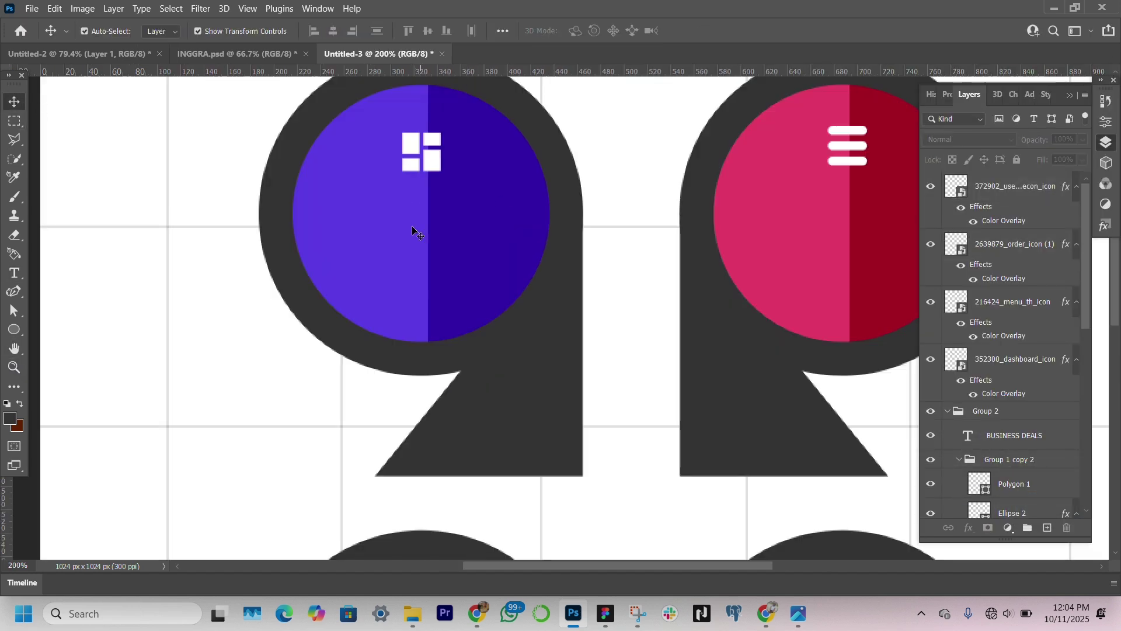
key("t")
left_click_drag(321, 210, 533, 280)
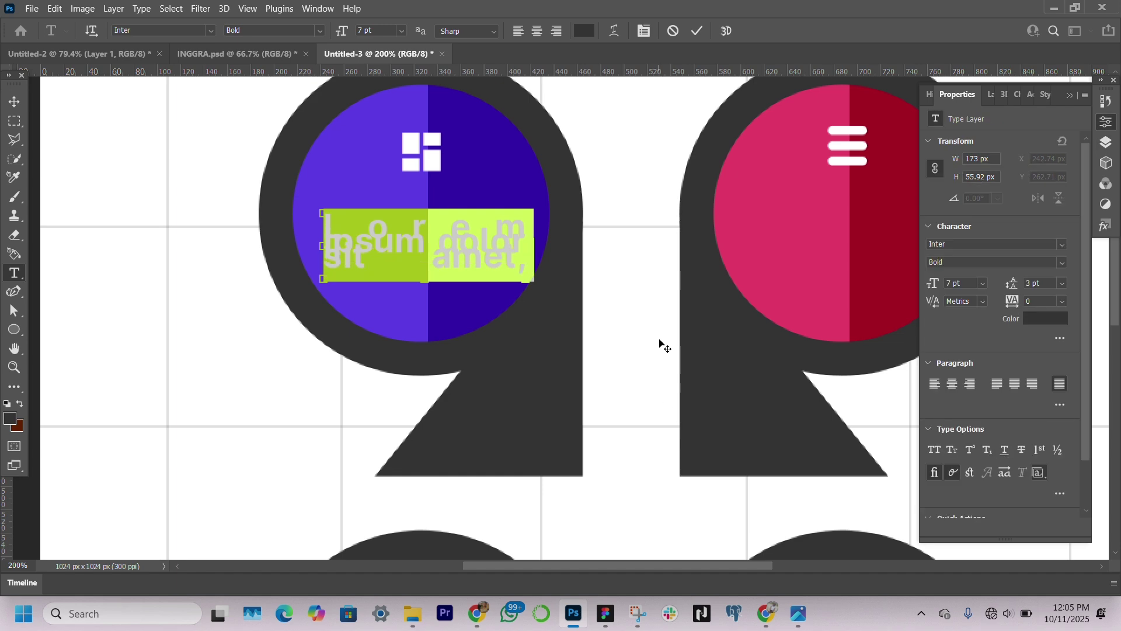
left_click_drag(945, 282, 939, 280)
left_click(1062, 262)
left_click(1015, 366)
key("ctrl+Return")
key("v")
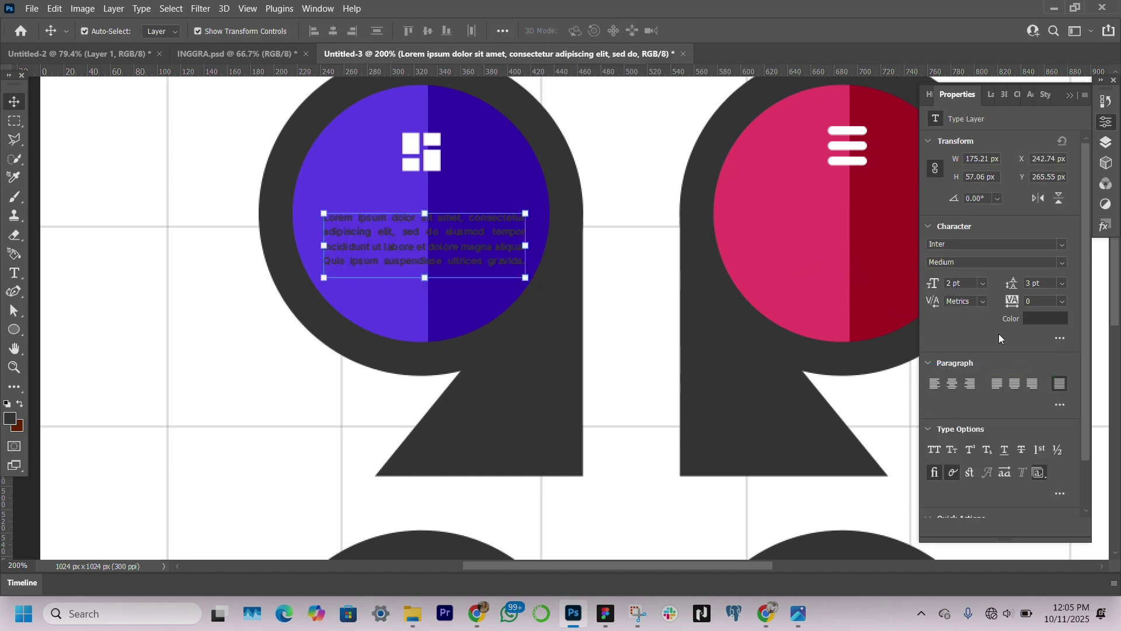
Recolor the paragraph in the blue circle white and set its font weight to Regular.
left_click(1045, 319)
left_click_drag(782, 388, 676, 263)
key("Return")
left_click(1062, 262)
left_click(992, 348)
Add a second Lorem ipsum text box, about 136 px wide, between the dashboard icon and the paragraph.
key("ctrl+minus")
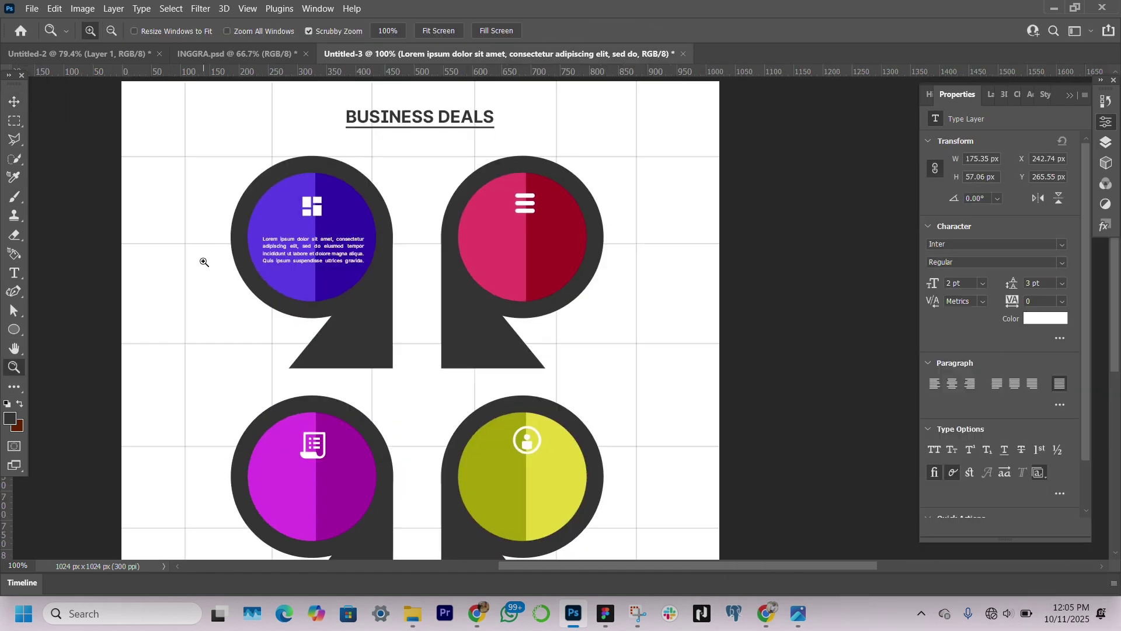
left_click(11, 274)
left_click_drag(357, 268, 439, 288)
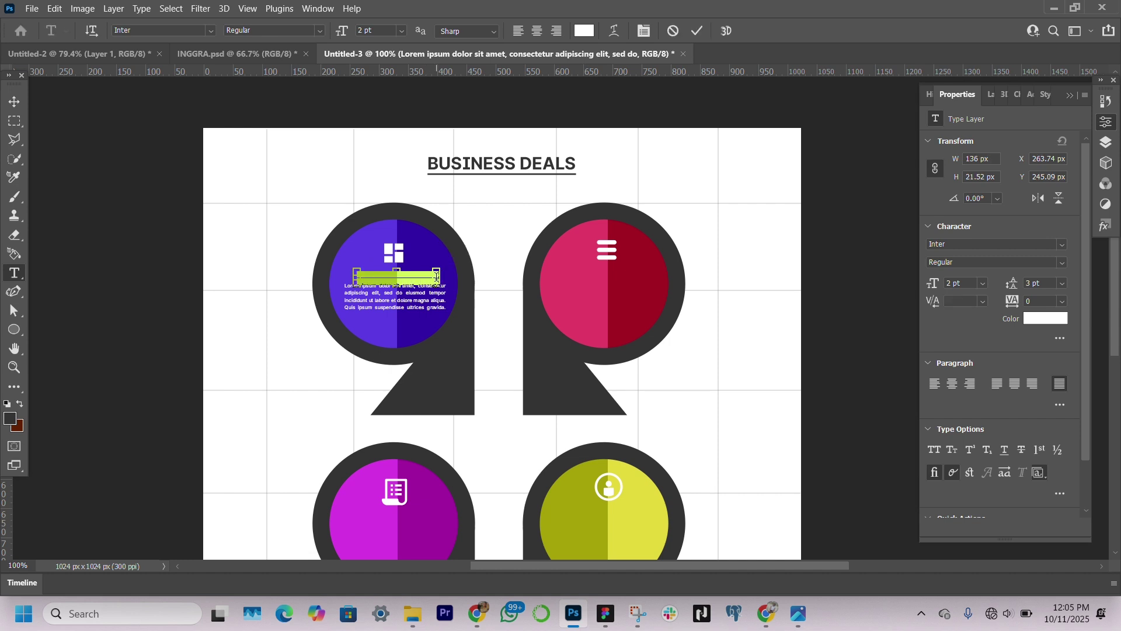
key("ctrl+Return")
key("v")
key("ctrl+plus")
Set the upper text box to Medium weight and 4 pt size as the heading.
left_click(1062, 264)
left_click(999, 367)
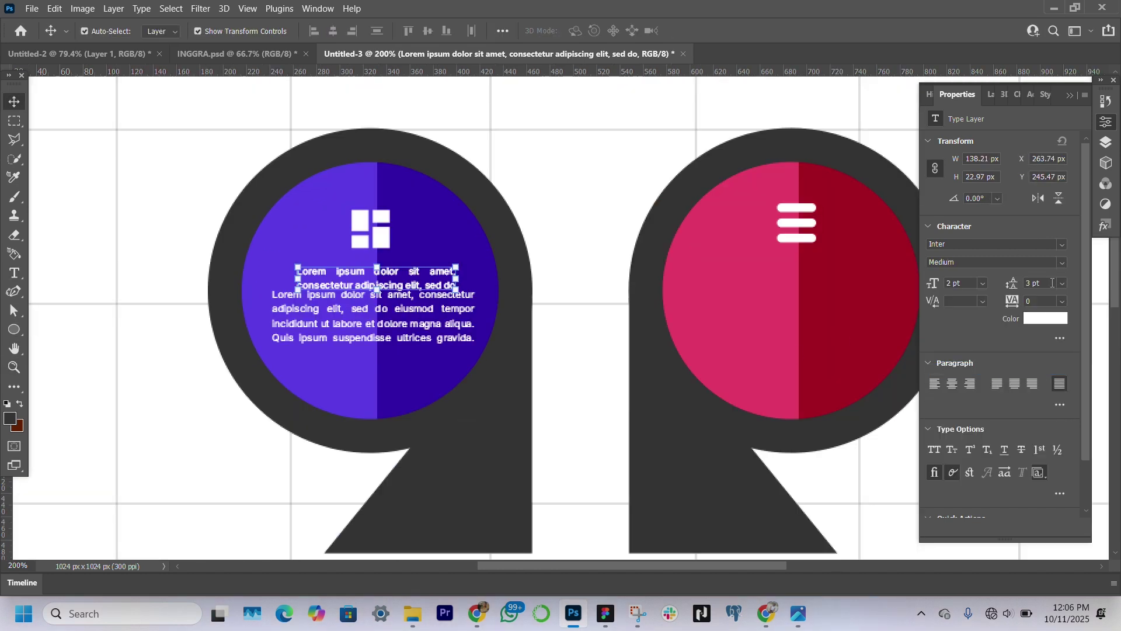
type("4")
key("Return")
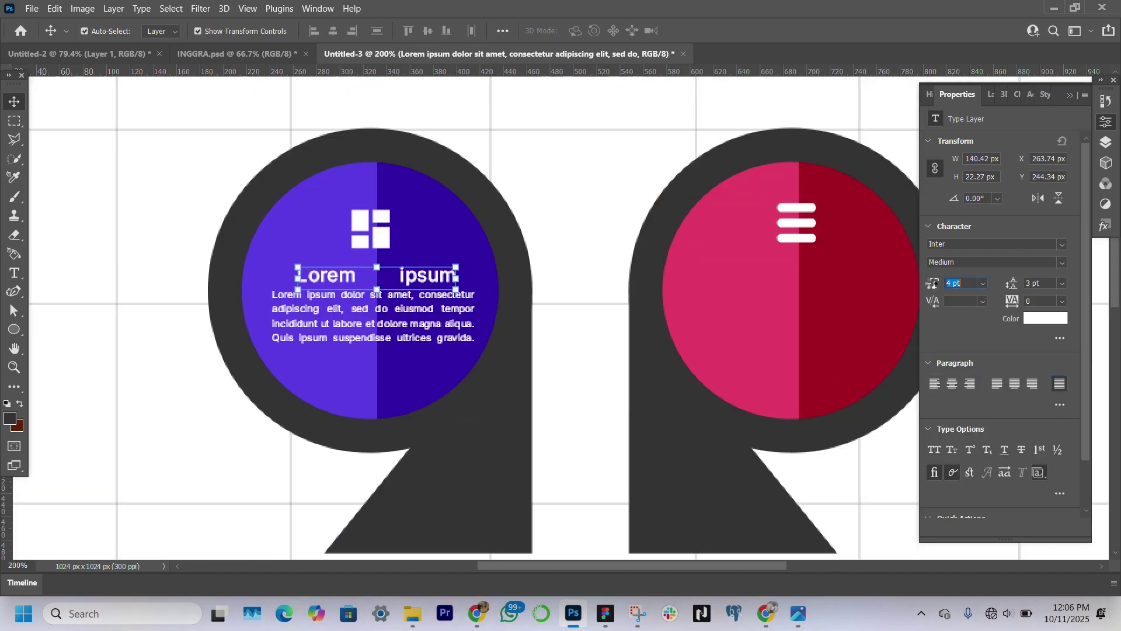
Left-align the heading, make it Bold, and move it to the middle just below the dashboard icon.
left_click(934, 383)
left_click_drag(419, 280, 437, 274)
key("Down")
key("Down")
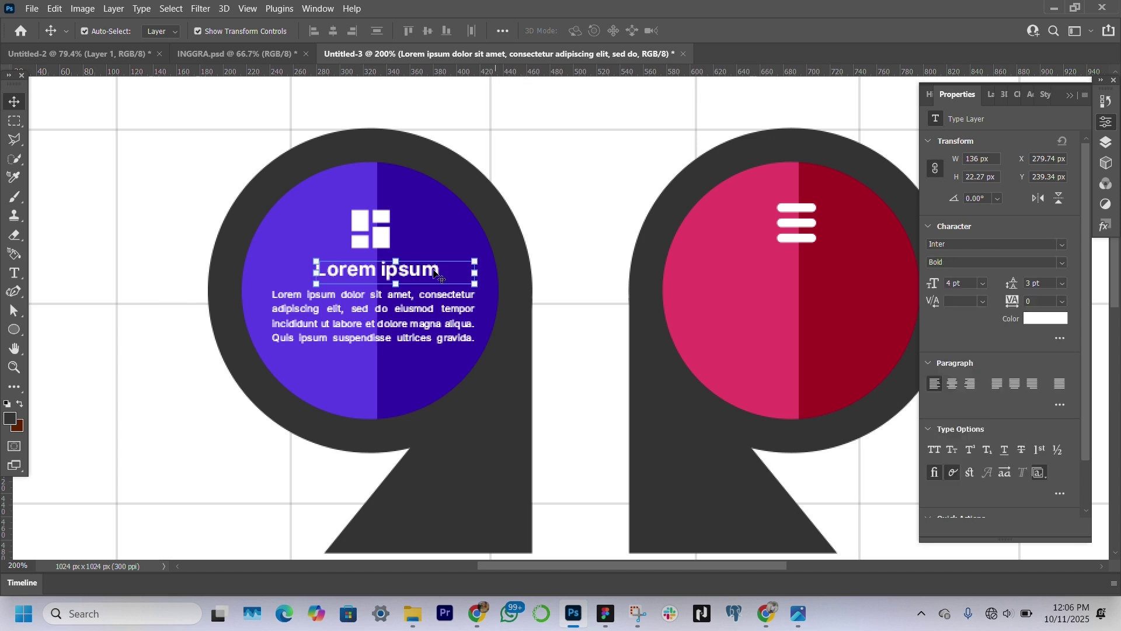
Narrow the paragraph's text box to about 152 px and move it to about X 252 px, Y 280 px.
left_click_drag(429, 317, 429, 324)
key("t")
left_click(429, 323)
left_click_drag(475, 295, 451, 295)
key("Escape")
key("v")
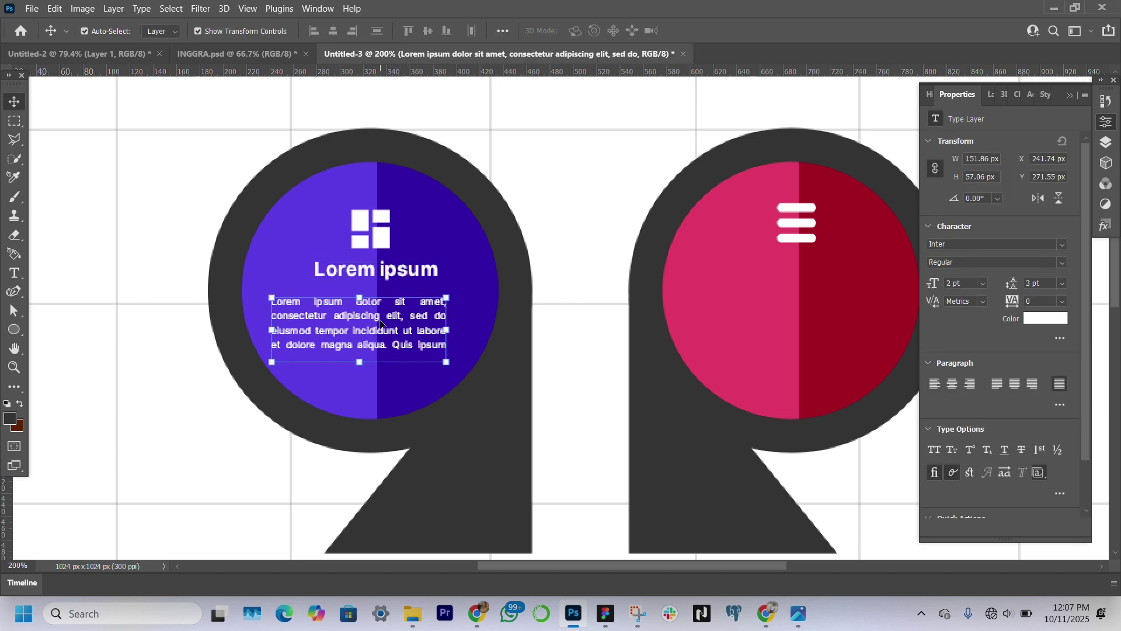
left_click_drag(381, 322, 392, 332)
Lower the heading toward the paragraph, enlarge it to about 4.19 pt, and shift the dashboard icon slightly down.
left_click_drag(403, 276, 404, 288)
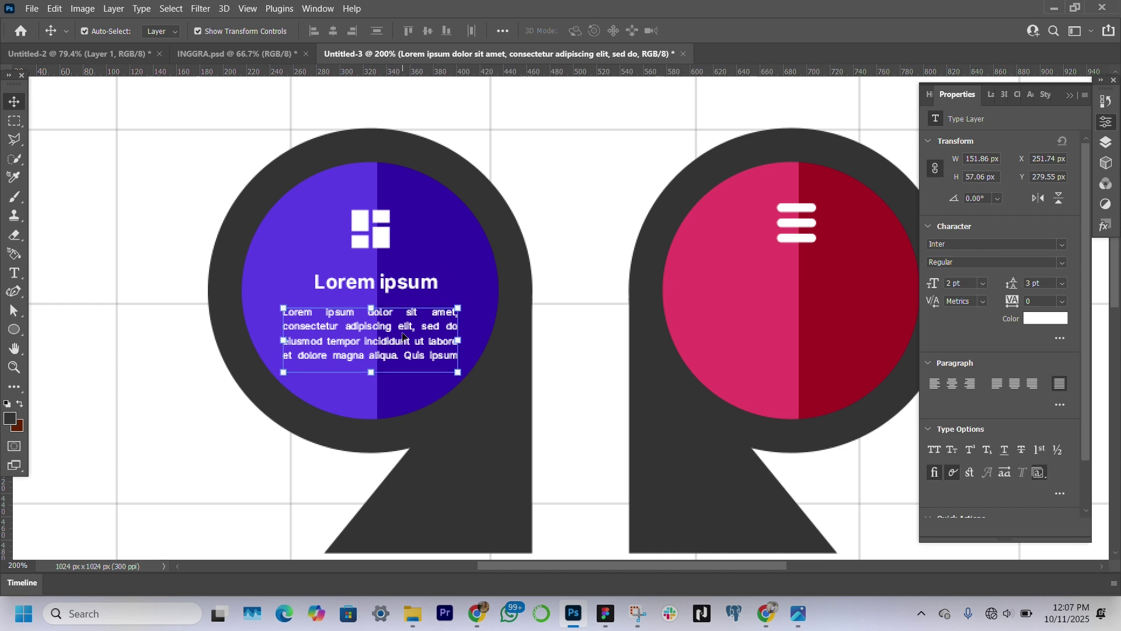
key("Down")
key("Down")
key("Down")
key("Down")
key("Down")
key("Down")
key("Down")
left_click_drag(474, 282, 479, 278)
left_click(371, 228)
left_click_drag(370, 229, 371, 234)
Copy the heading and paragraph together into the magenta, red and yellow circles, and deselect everything.
left_click(403, 309)
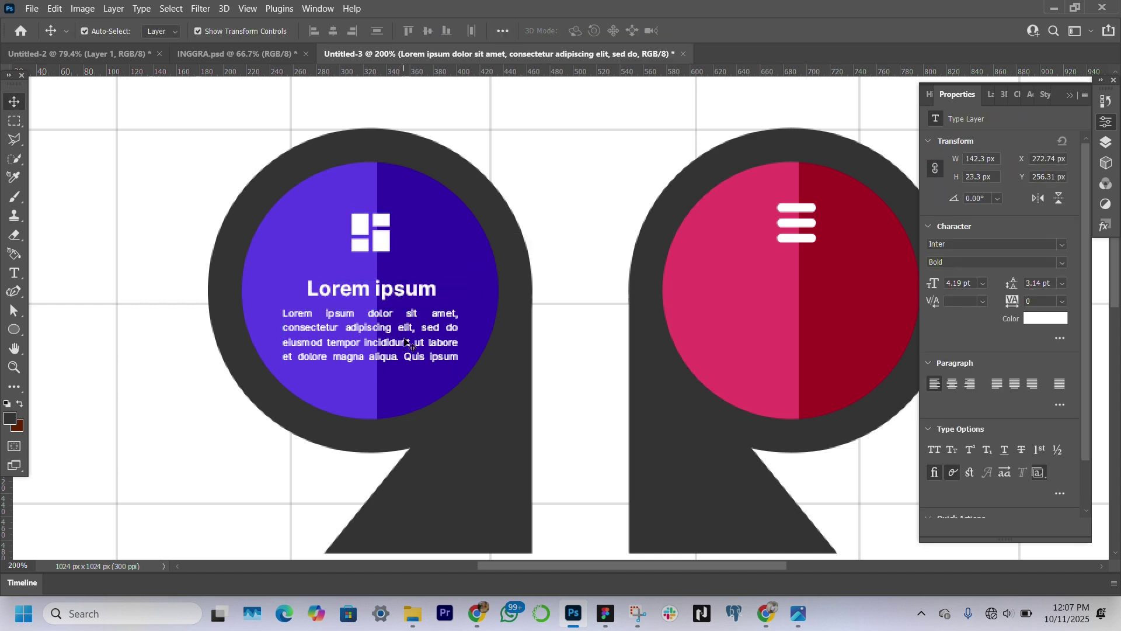
key("ctrl+0")
left_click(991, 94)
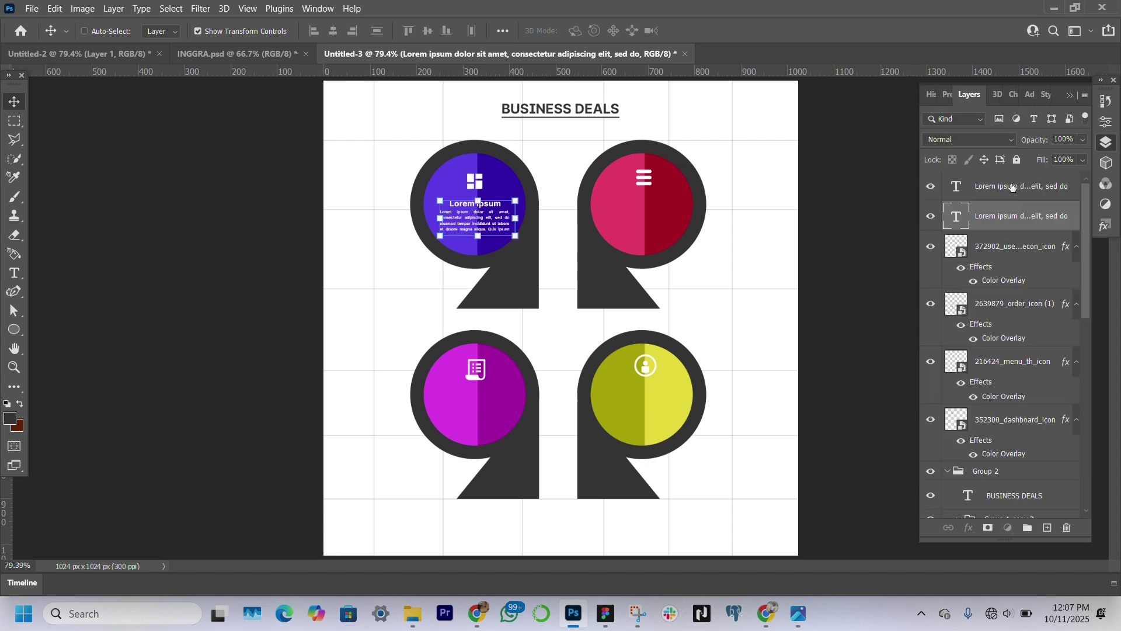
left_click(1016, 187, "shift")
left_click_drag(491, 214, 476, 415)
left_click(275, 270)
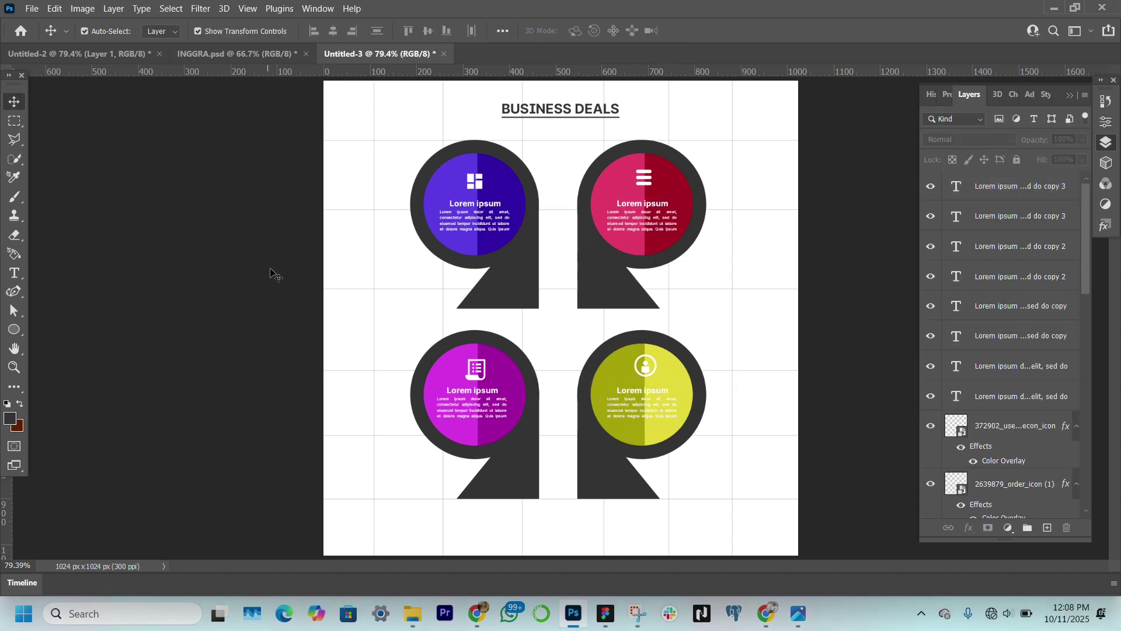